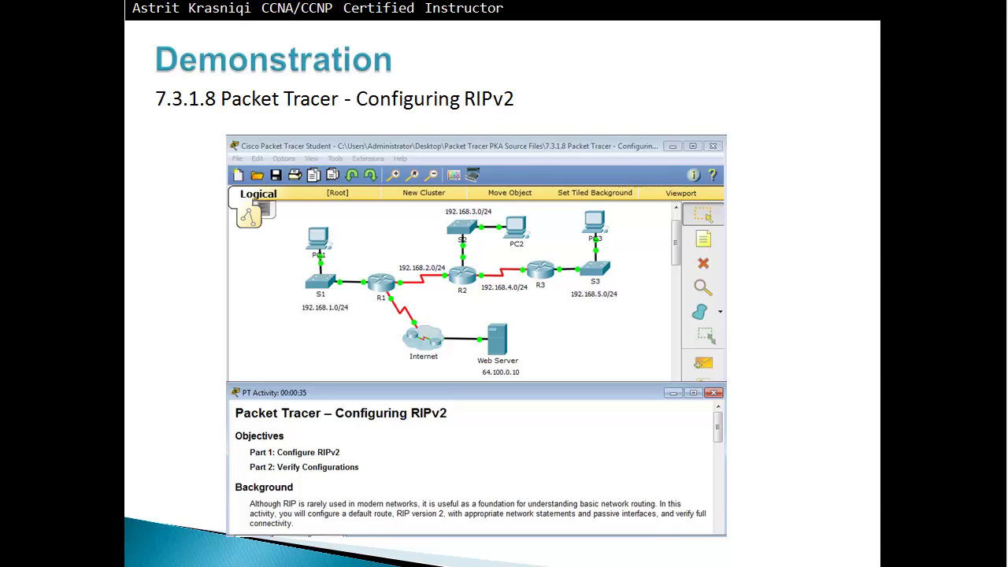
Step: End the slide show and open the 7.3.1.8 Packet Tracer - Configuring RIPv2 activity from Packet Tracer PKA Source Files, dismissing the user profile
{"action": "right_click", "coordinate": [657, 195]}
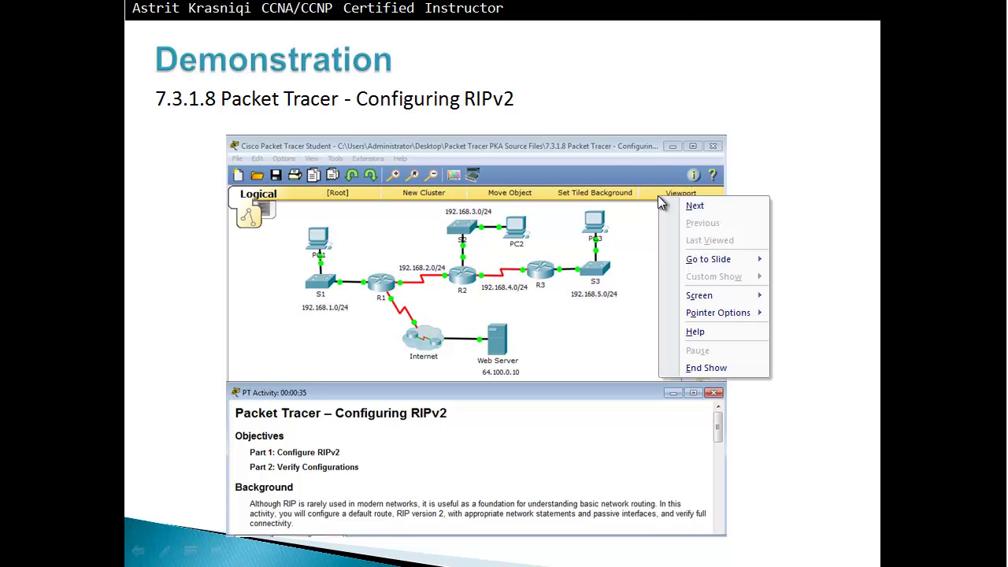
{"action": "left_click", "coordinate": [698, 374]}
{"action": "mouse_move", "coordinate": [106, 555]}
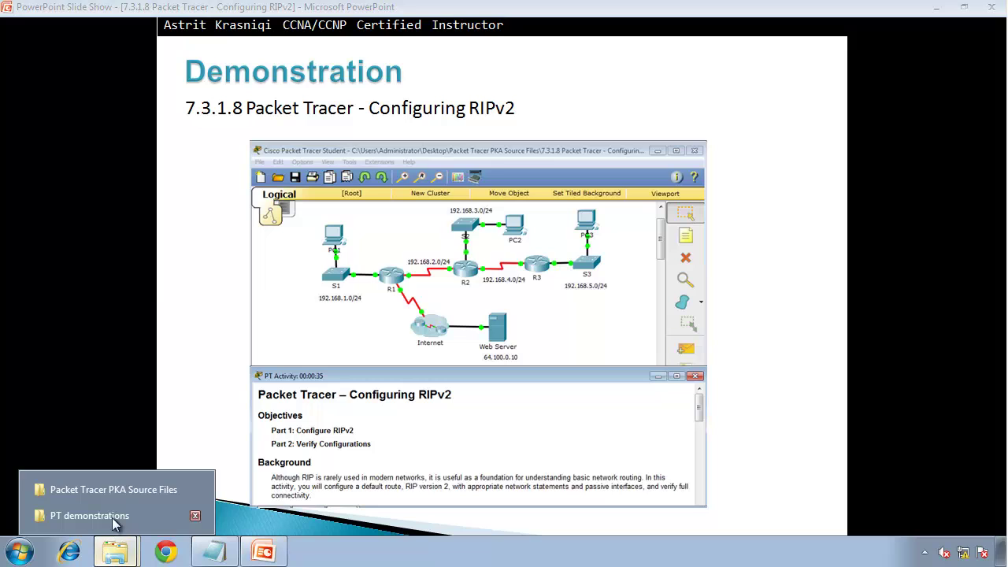
{"action": "left_click", "coordinate": [114, 490]}
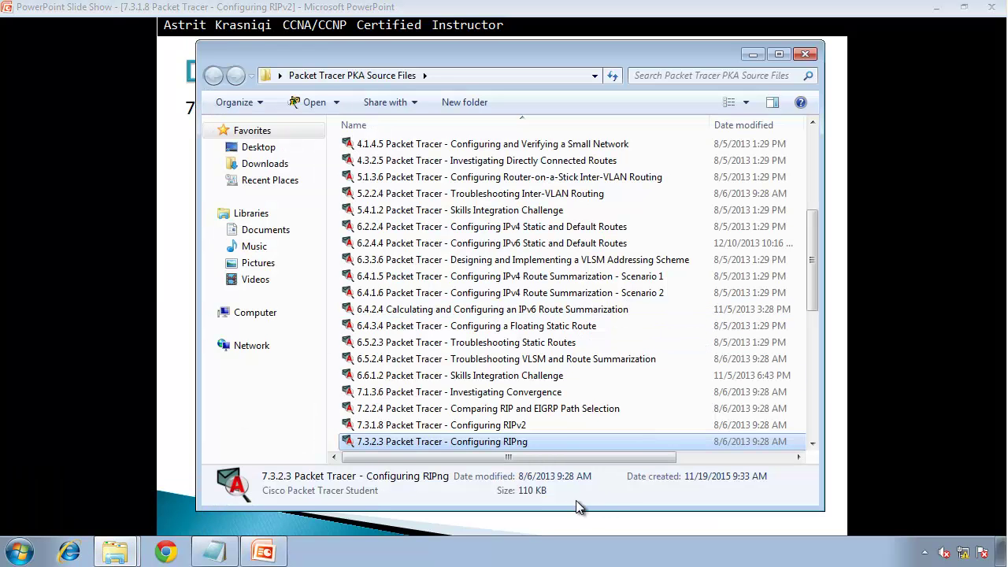
{"action": "double_click", "coordinate": [484, 425]}
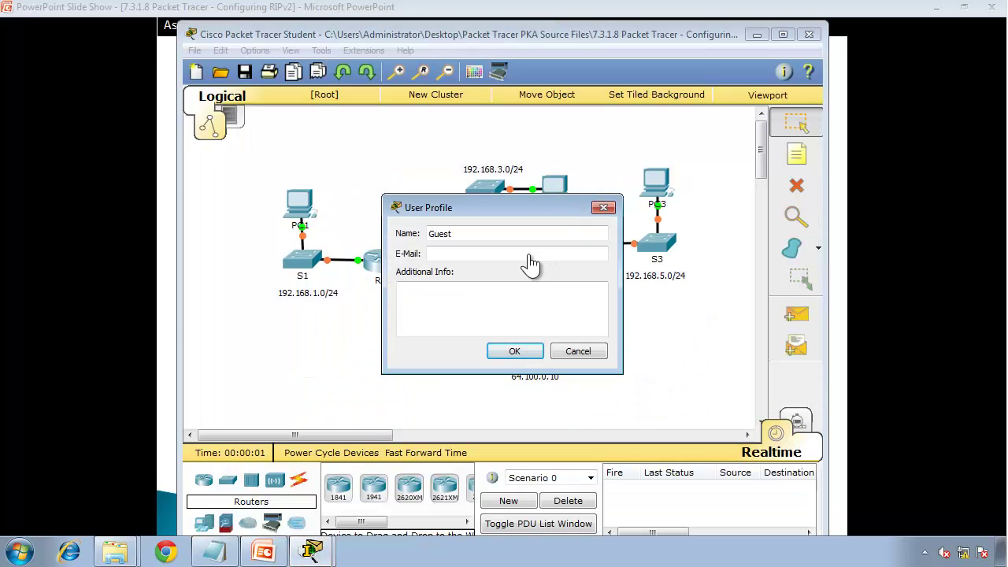
{"action": "left_click", "coordinate": [587, 347]}
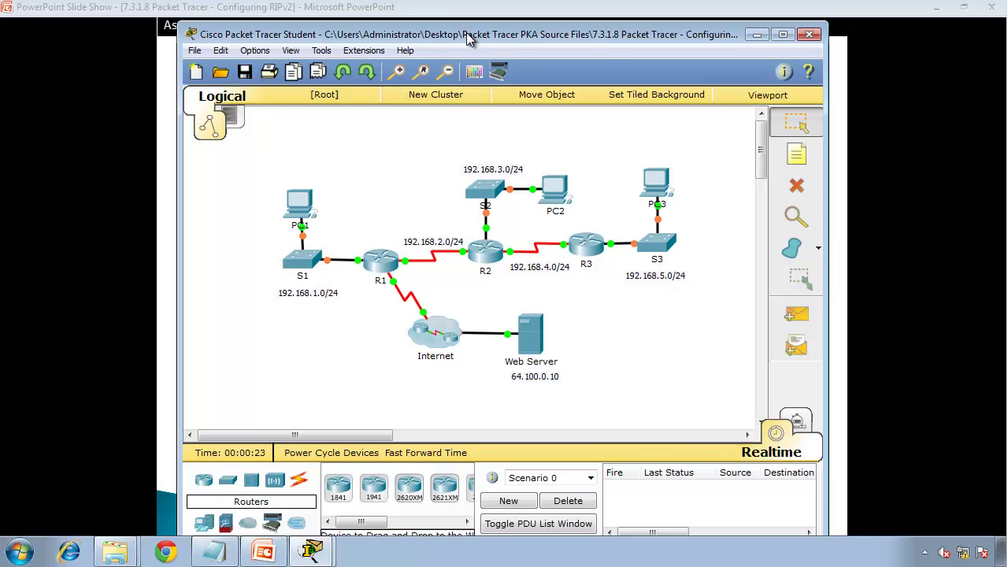
Step: Arrange the network workspace and the activity instructions side by side, each filling half of the desktop
{"action": "key", "text": "super+Right"}
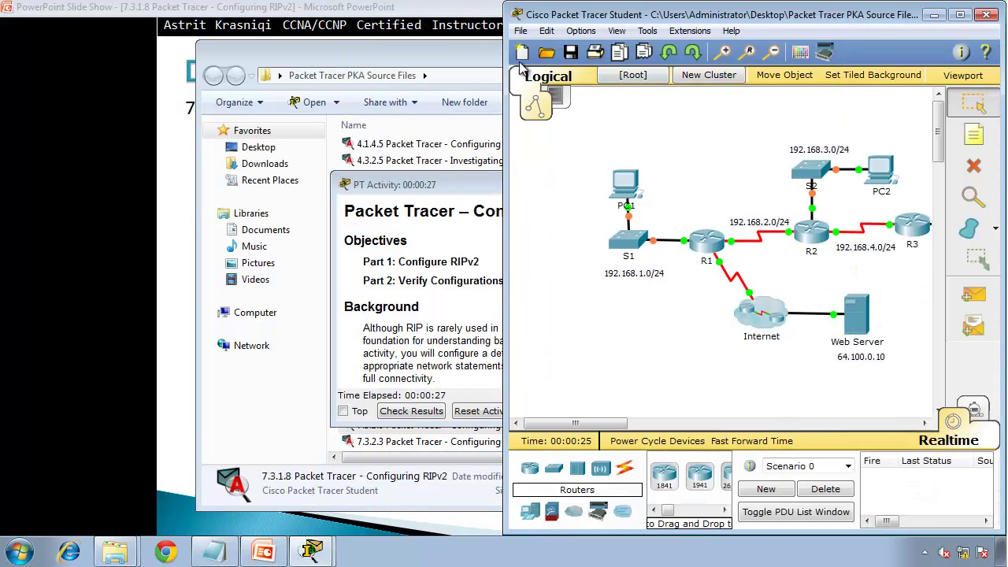
{"action": "left_click", "coordinate": [455, 198]}
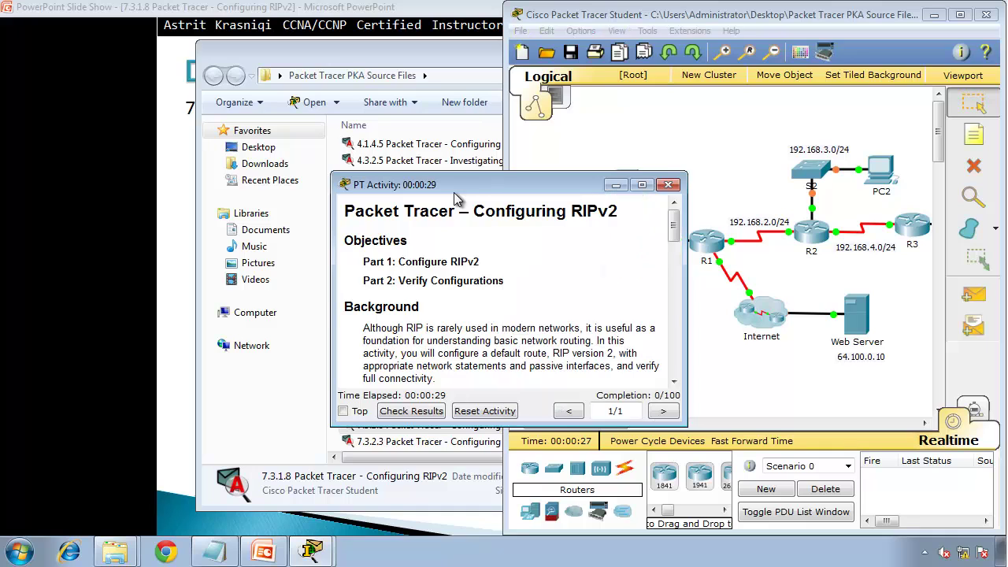
{"action": "left_click_drag", "start_coordinate": [455, 192], "coordinate": [0, 169]}
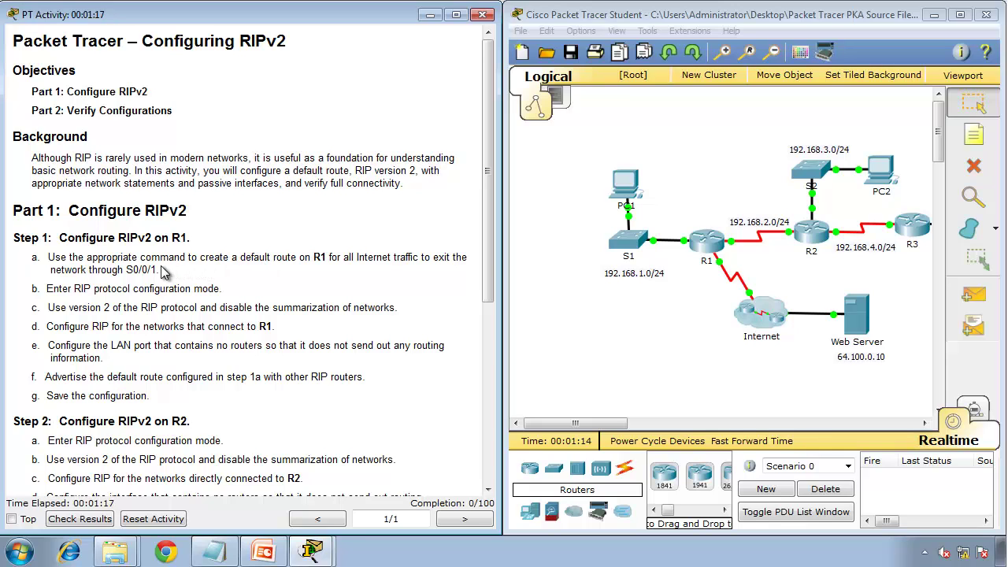
Step: Open router R1's command line interface beside the instructions and start its console session
{"action": "left_click", "coordinate": [707, 250]}
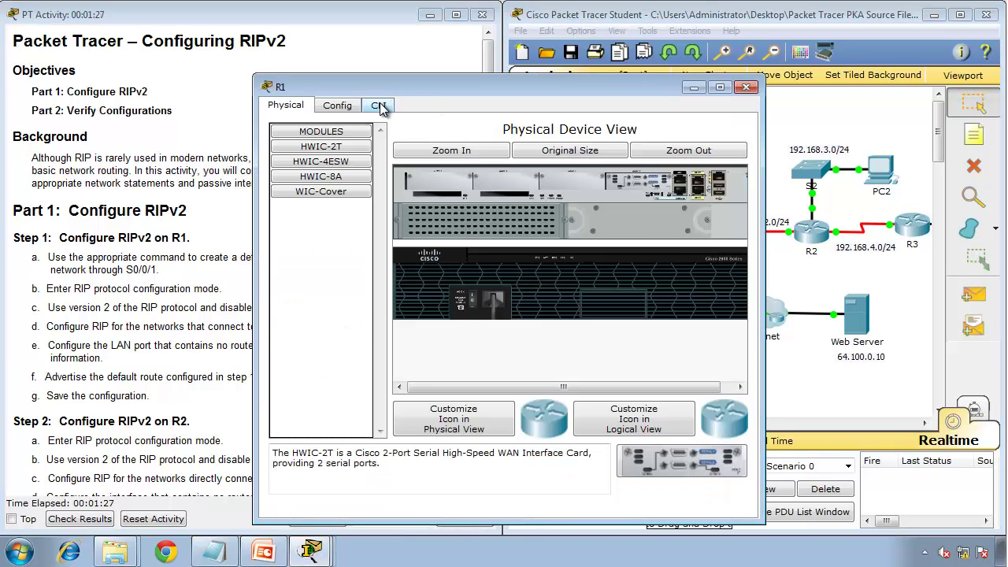
{"action": "left_click", "coordinate": [382, 108]}
{"action": "left_click_drag", "start_coordinate": [385, 92], "coordinate": [986, 115]}
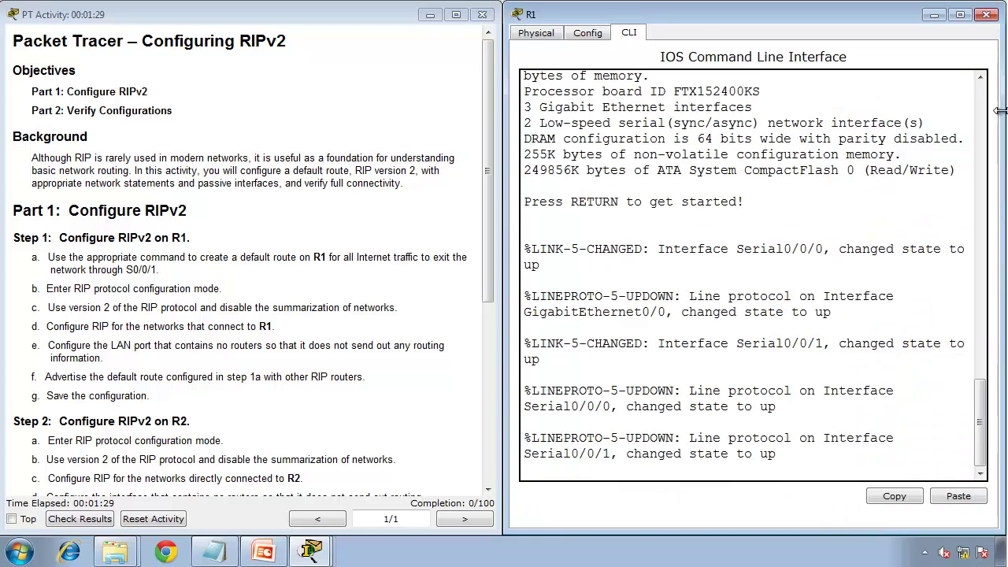
{"action": "key", "text": "Return"}
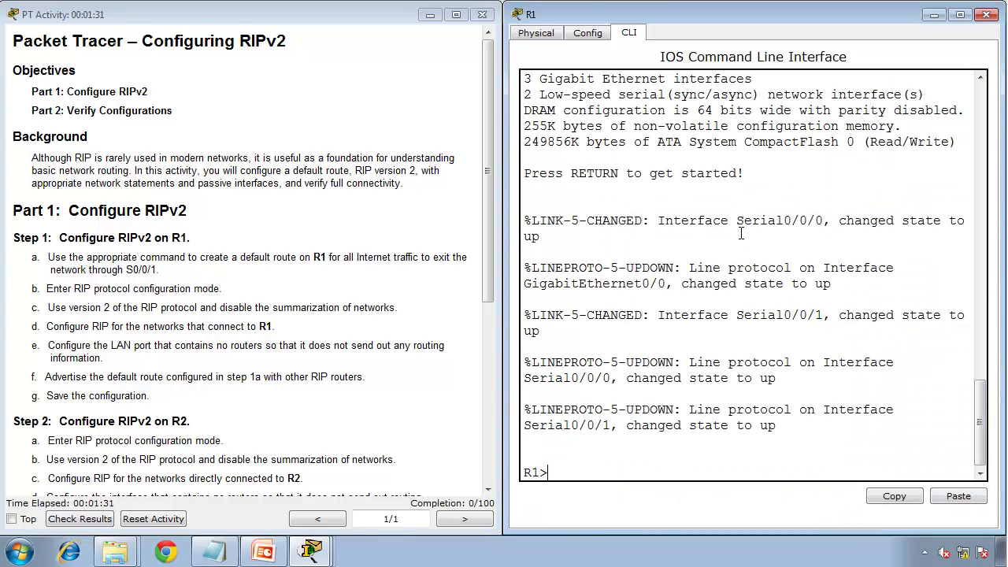
Step: Enter global configuration mode on R1 and create a default route with ip route 0.0.0.0 0.0.0.0 s0/0/1
{"action": "type", "text": "enable"}
{"action": "key", "text": "Return"}
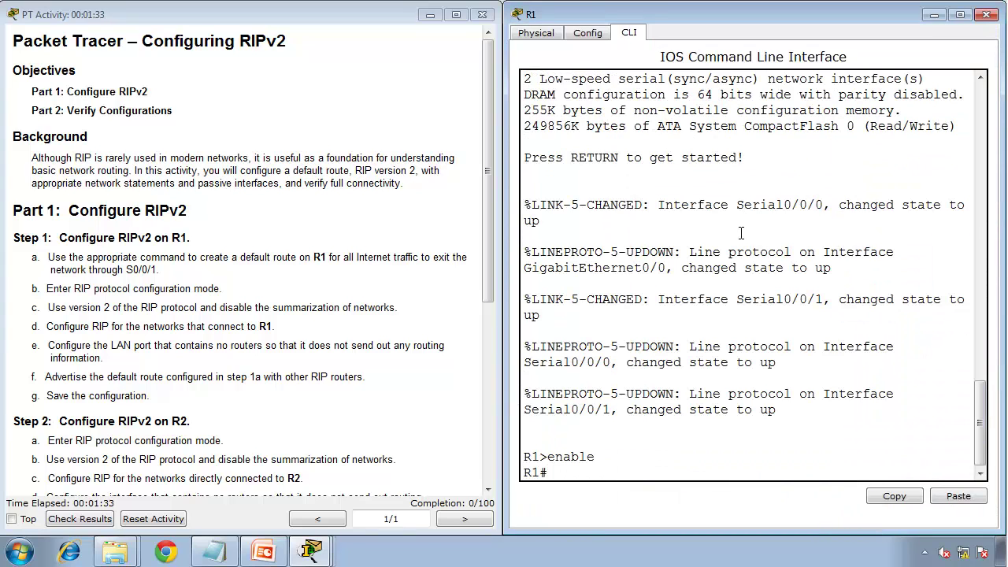
{"action": "type", "text": "configure terminal"}
{"action": "key", "text": "Return"}
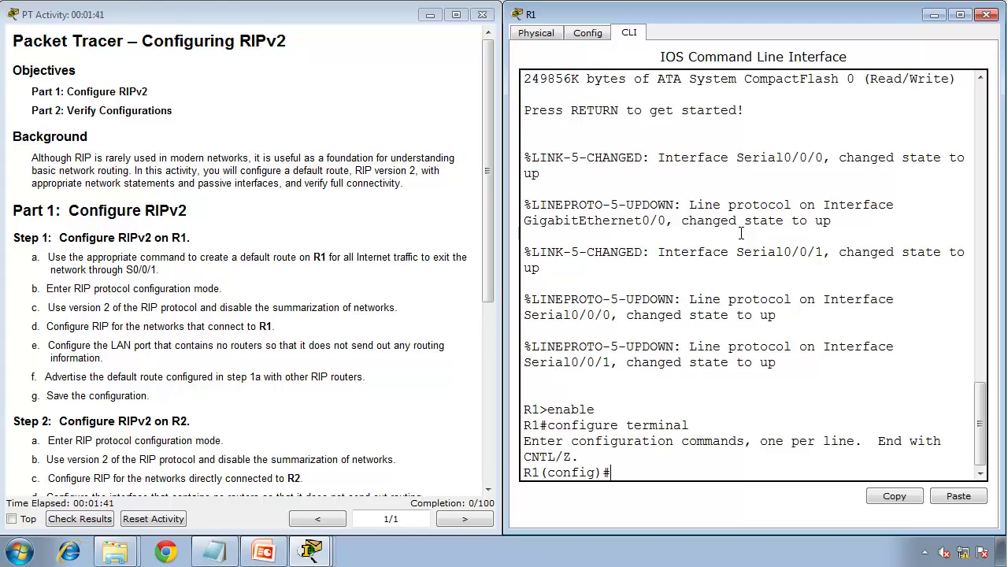
{"action": "type", "text": "ip route 0.0.0.0 0.0.0.0 "}
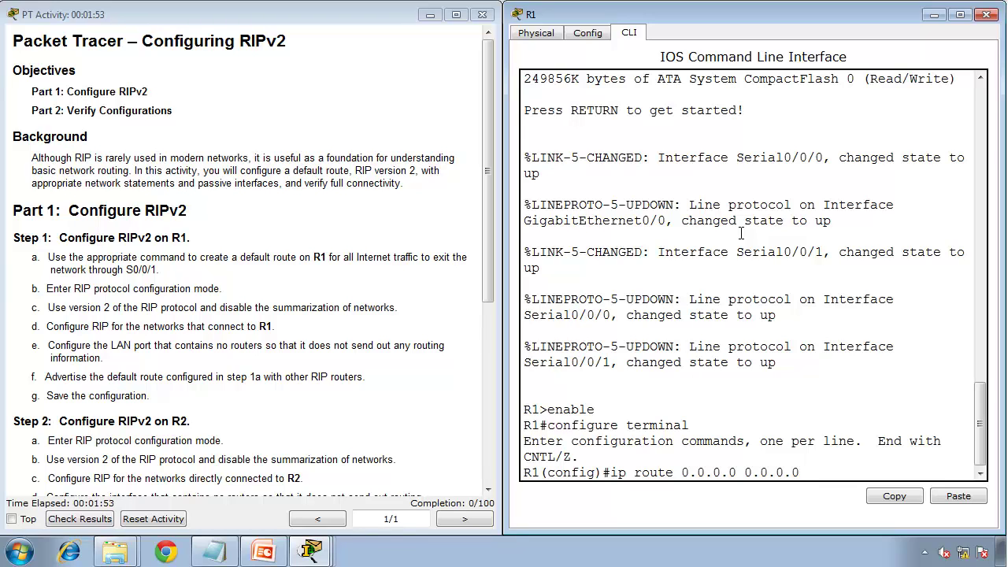
{"action": "type", "text": "s0/0/1"}
{"action": "key", "text": "Return"}
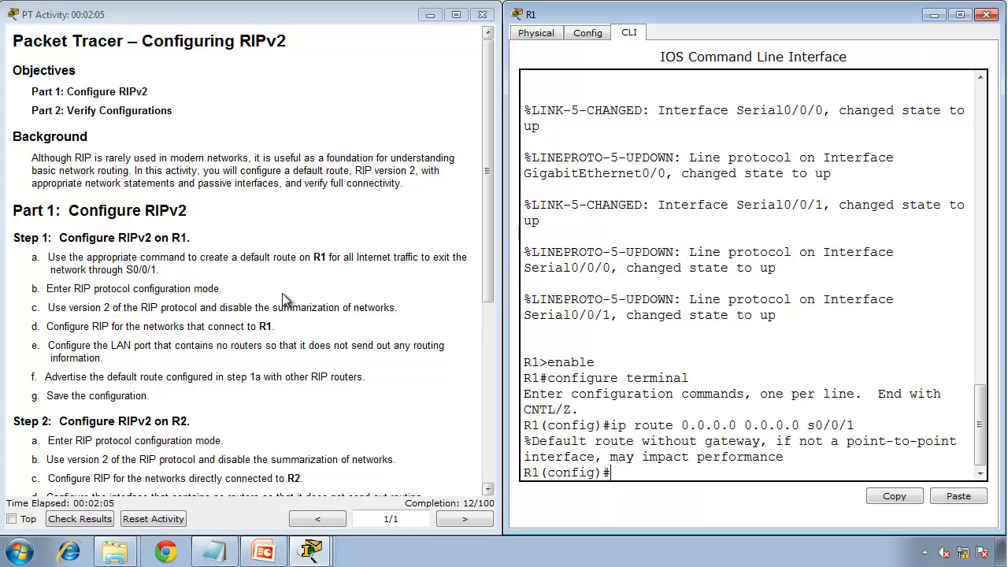
Step: List the routing protocols offered by the router command on R1 and examine the available options
{"action": "left_click", "coordinate": [590, 355]}
{"action": "type", "text": "rouer"}
{"action": "key", "text": "BackSpace"}
{"action": "key", "text": "BackSpace"}
{"action": "key", "text": "BackSpace"}
{"action": "type", "text": "uter ?"}
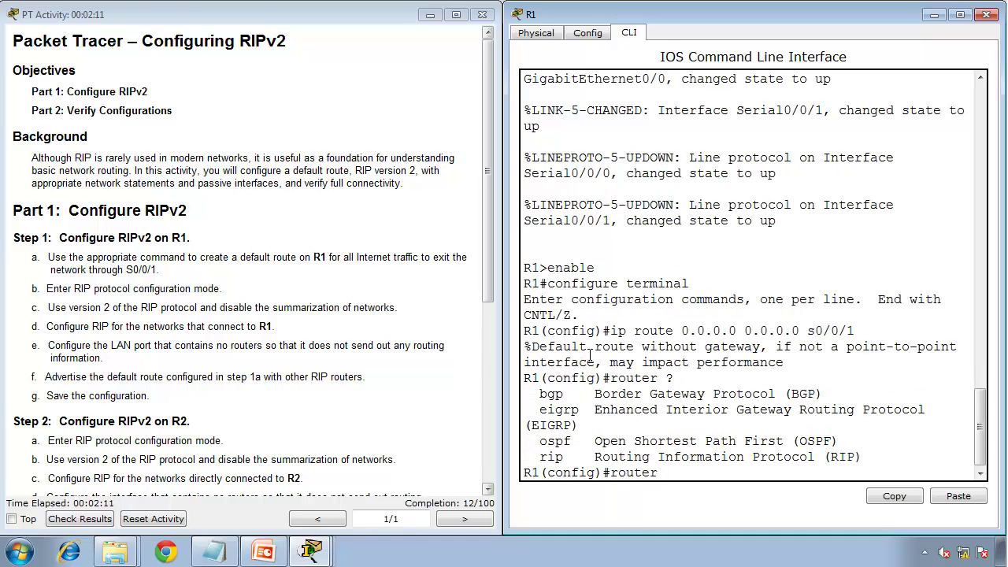
{"action": "double_click", "coordinate": [548, 412]}
{"action": "left_click", "coordinate": [552, 444]}
{"action": "double_click", "coordinate": [552, 443]}
{"action": "double_click", "coordinate": [553, 470]}
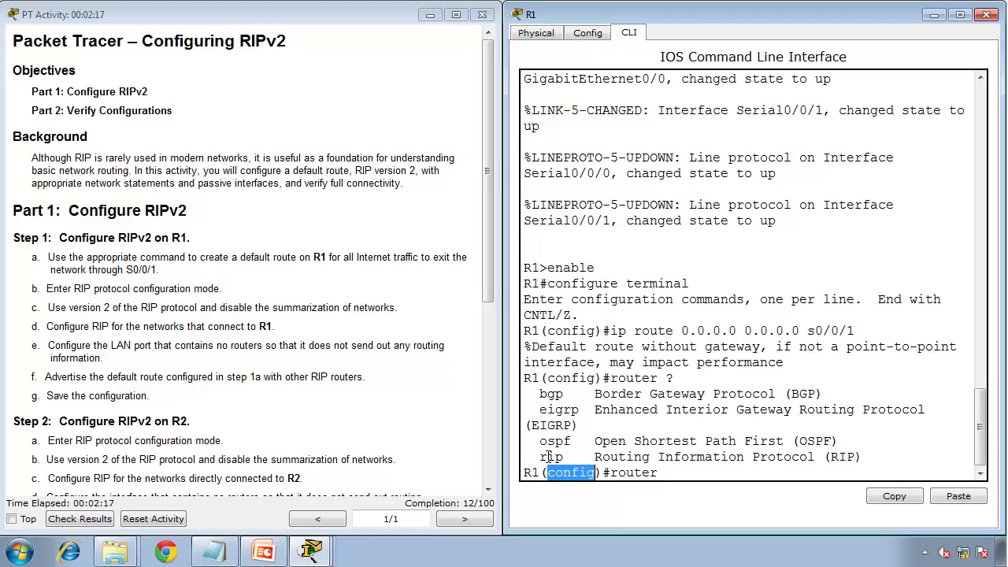
{"action": "double_click", "coordinate": [549, 456]}
{"action": "left_click", "coordinate": [686, 481]}
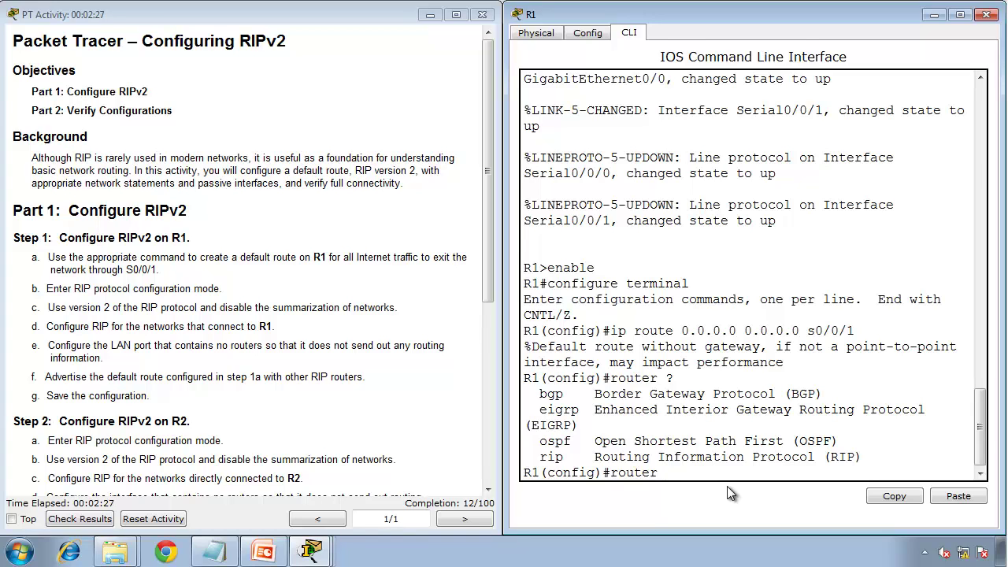
Step: Enter RIP router configuration mode on R1 and set the protocol to version 2
{"action": "type", "text": "rip"}
{"action": "key", "text": "Return"}
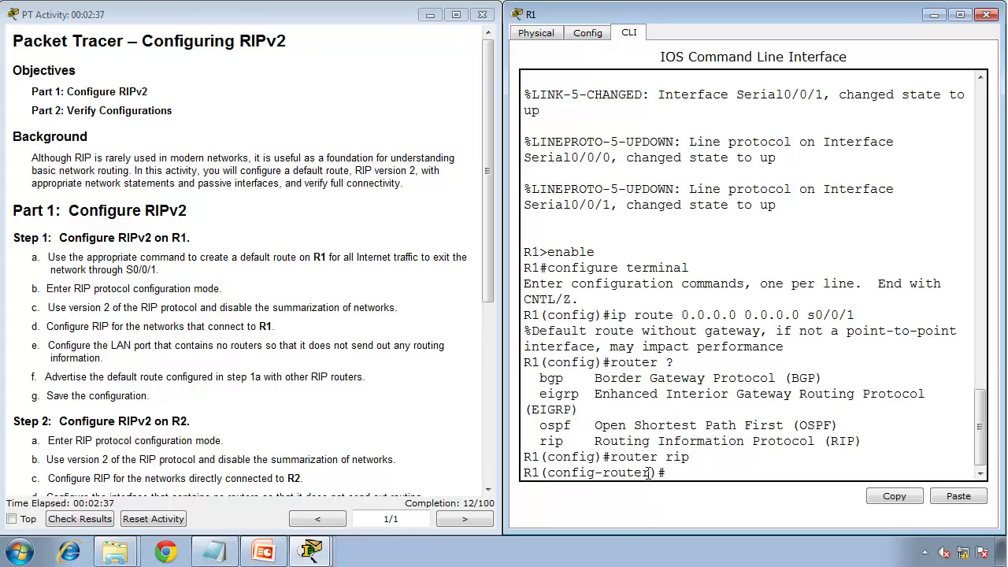
{"action": "left_click_drag", "start_coordinate": [667, 473], "coordinate": [649, 473]}
{"action": "double_click", "coordinate": [571, 473]}
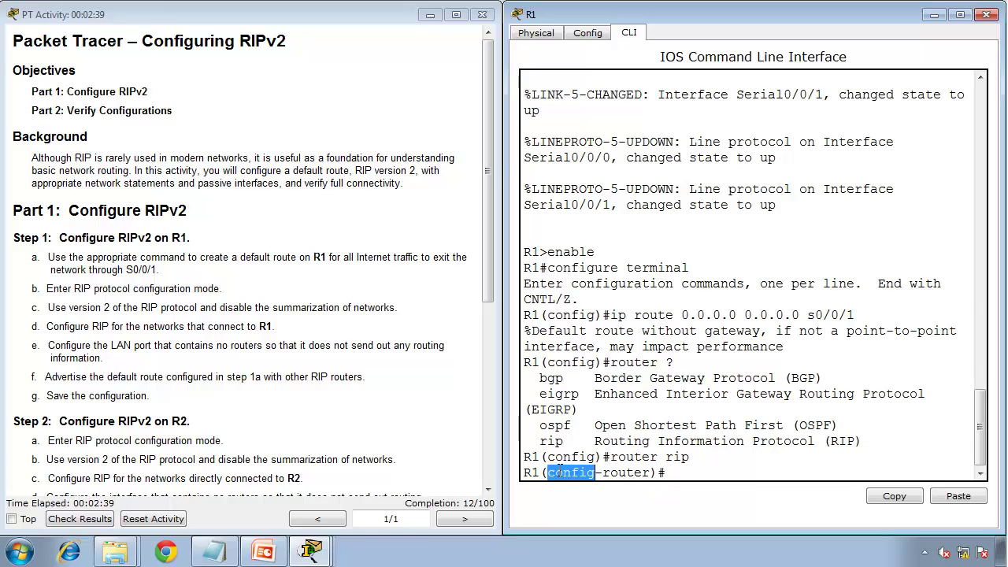
{"action": "left_click", "coordinate": [626, 472]}
{"action": "double_click", "coordinate": [626, 472]}
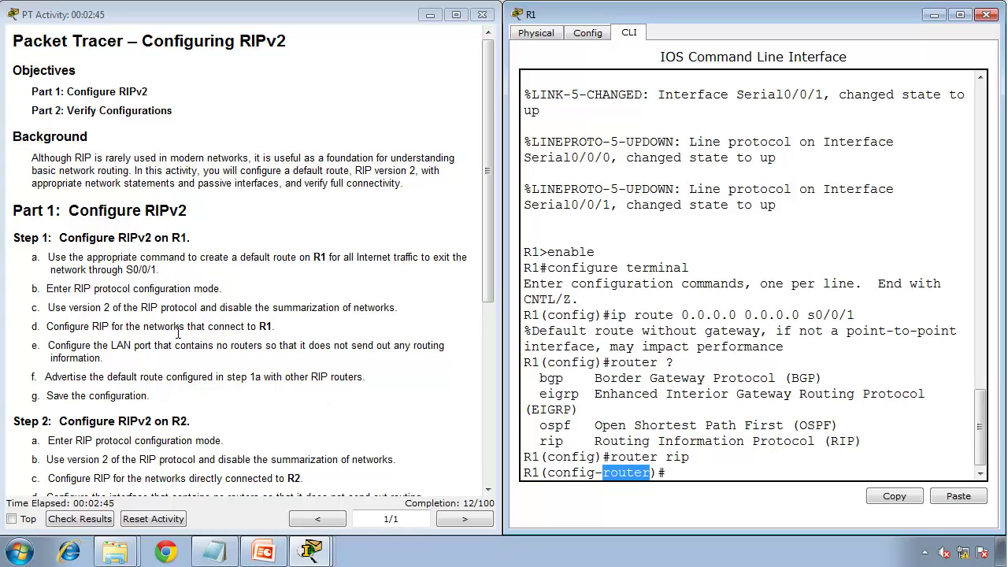
{"action": "type", "text": "version 2"}
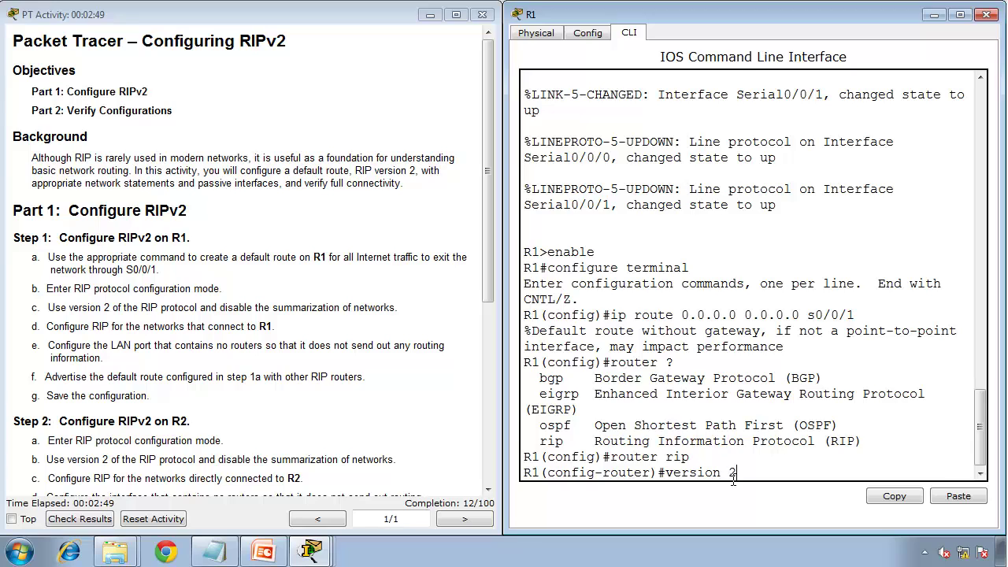
{"action": "key", "text": "Return"}
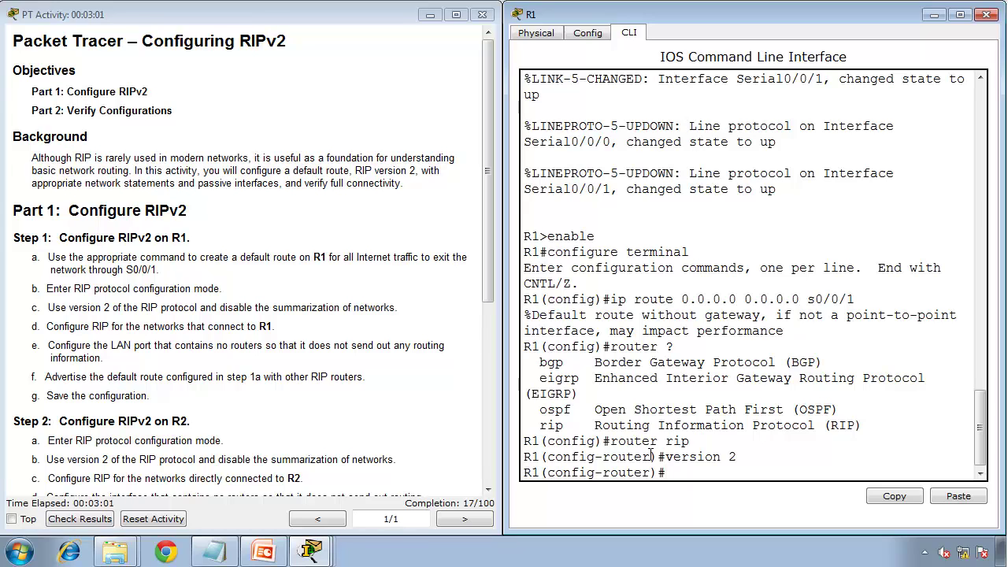
Step: Disable automatic network summarization for RIP on R1 with no auto-summary
{"action": "type", "text": "o au"}
{"action": "type", "text": "ot-"}
{"action": "key", "text": "BackSpace"}
{"action": "key", "text": "BackSpace"}
{"action": "key", "text": "BackSpace"}
{"action": "type", "text": "to-summary"}
{"action": "key", "text": "Return"}
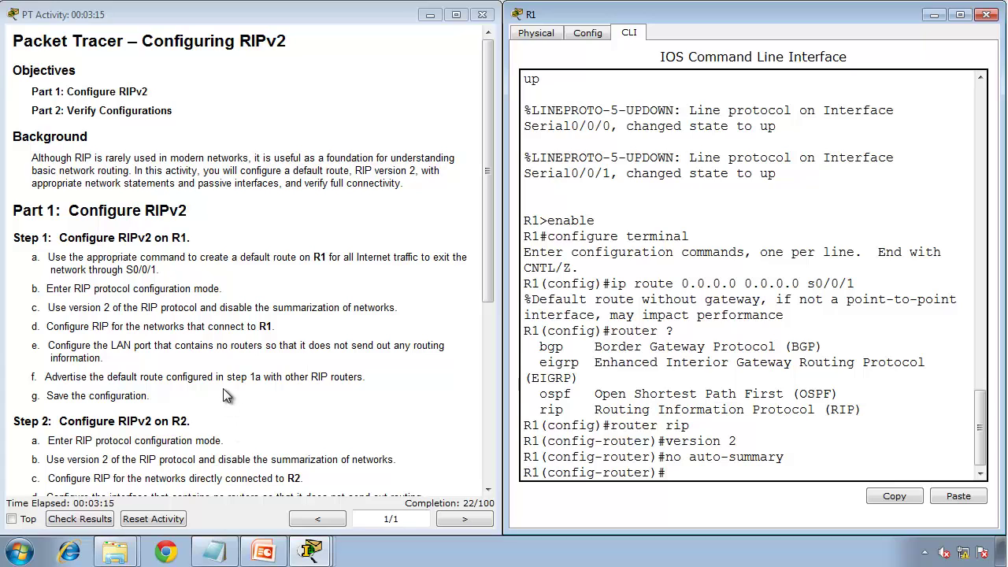
Step: Check R1's directly connected networks in the topology and add network 192.168.1.0 to its RIP configuration
{"action": "left_click", "coordinate": [311, 551]}
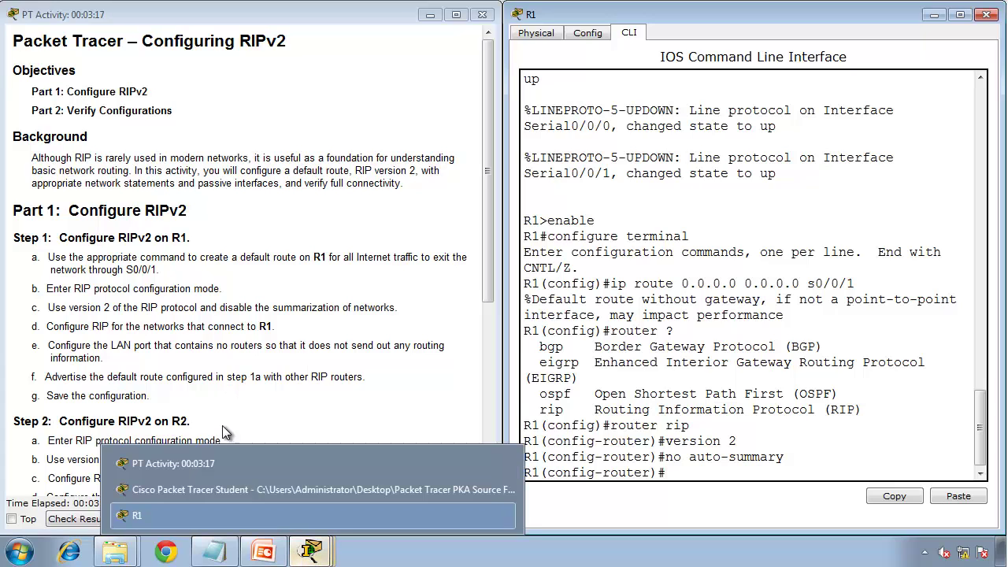
{"action": "left_click", "coordinate": [267, 489]}
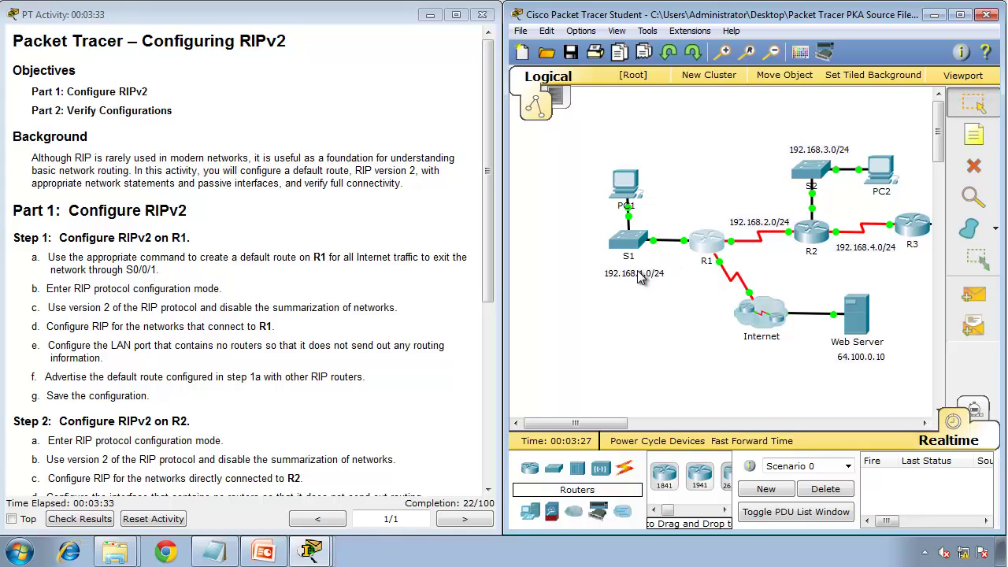
{"action": "left_click", "coordinate": [311, 553]}
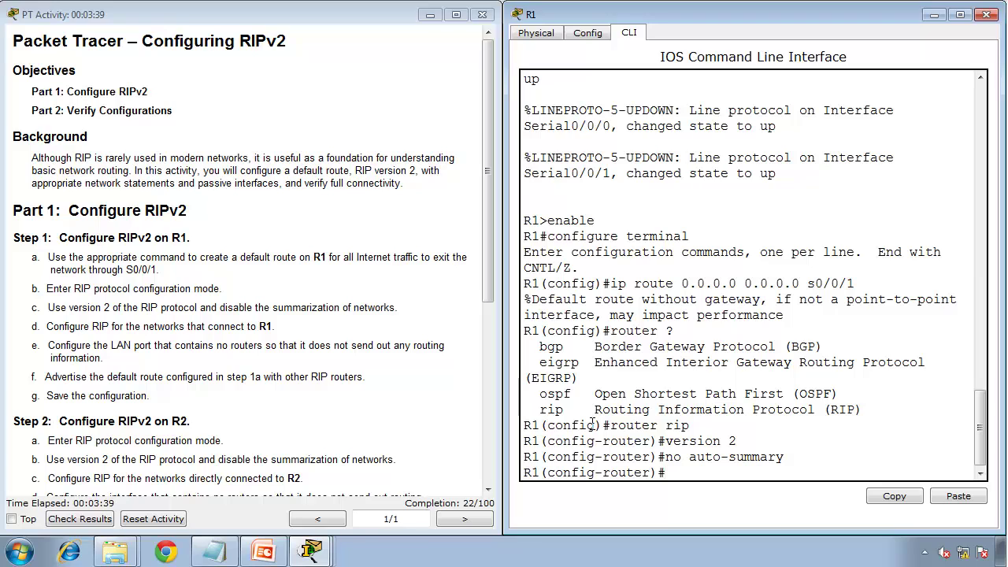
{"action": "type", "text": "network 192.168.1.0"}
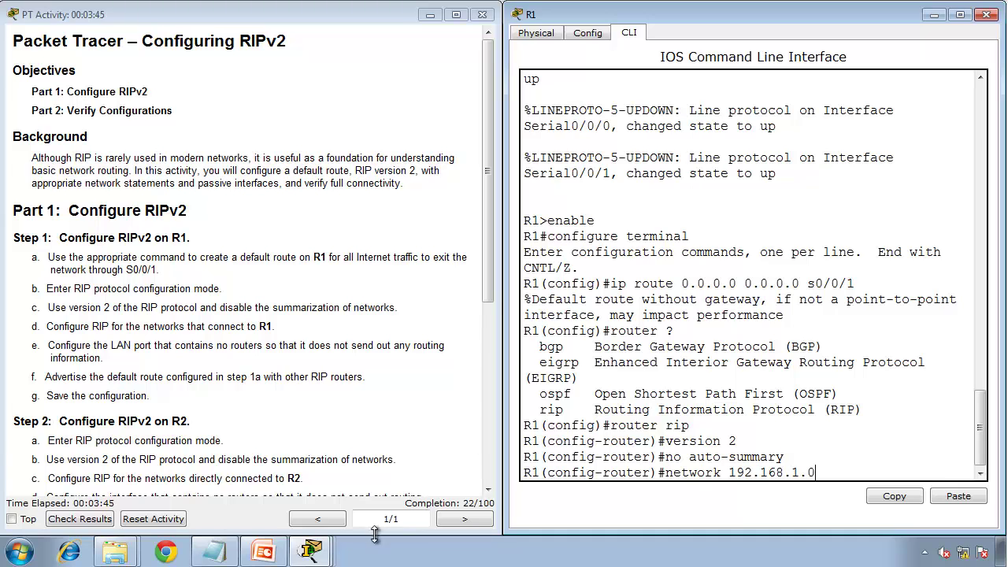
{"action": "mouse_move", "coordinate": [311, 551]}
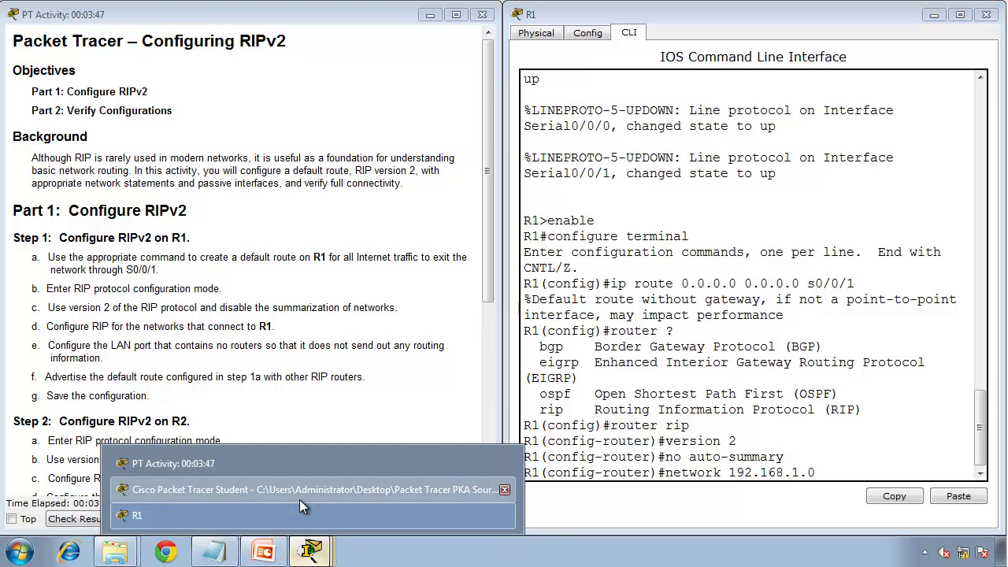
{"action": "left_click", "coordinate": [299, 496]}
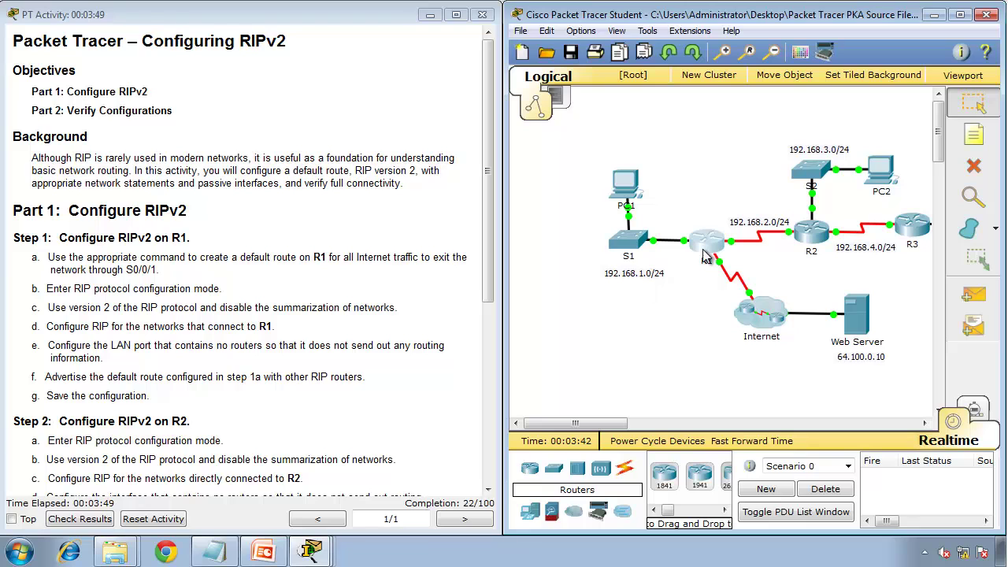
{"action": "mouse_move", "coordinate": [325, 555]}
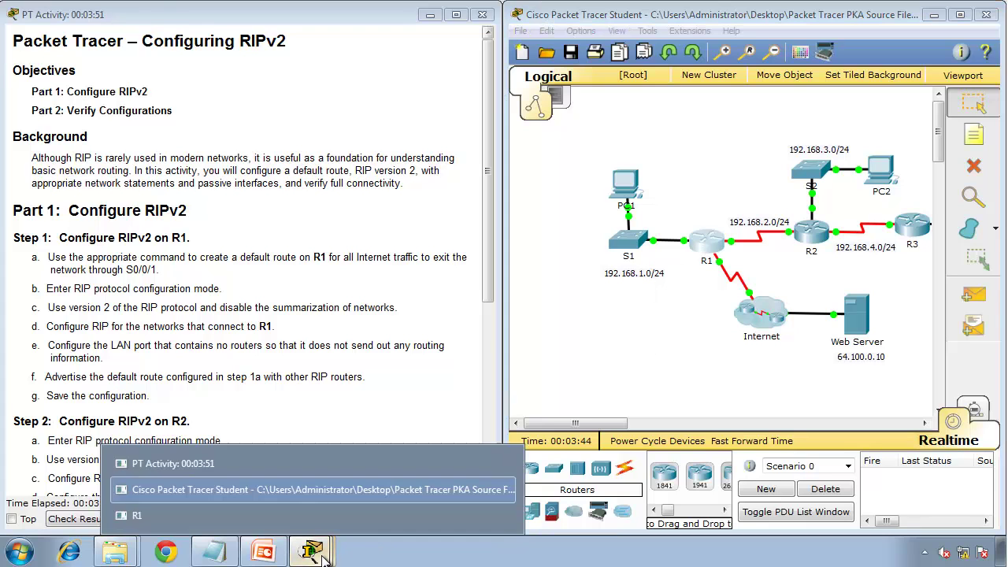
{"action": "left_click", "coordinate": [141, 513]}
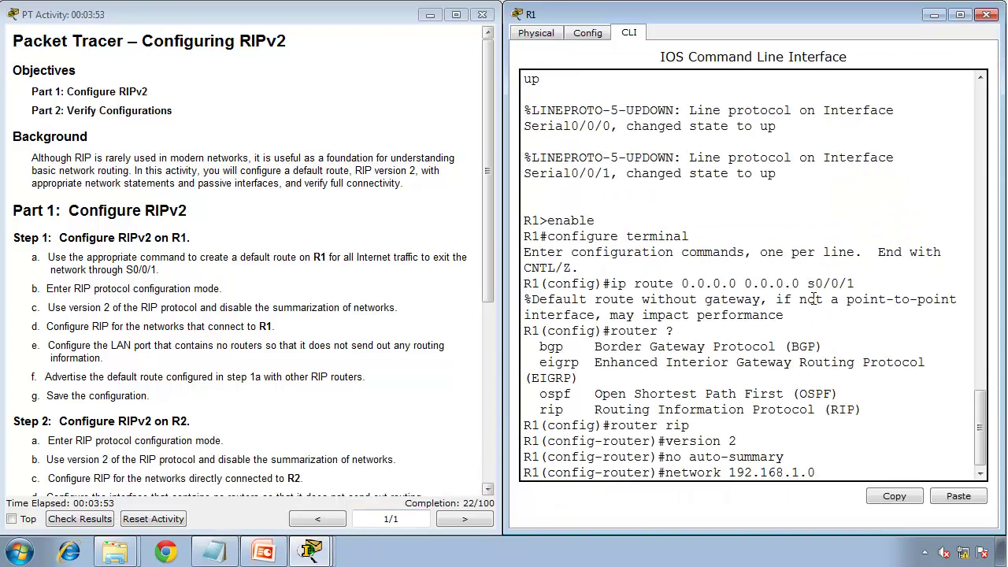
{"action": "key", "text": "Return"}
Step: Add network 192.168.2.0 to R1's RIP configuration
{"action": "type", "text": "netwo"}
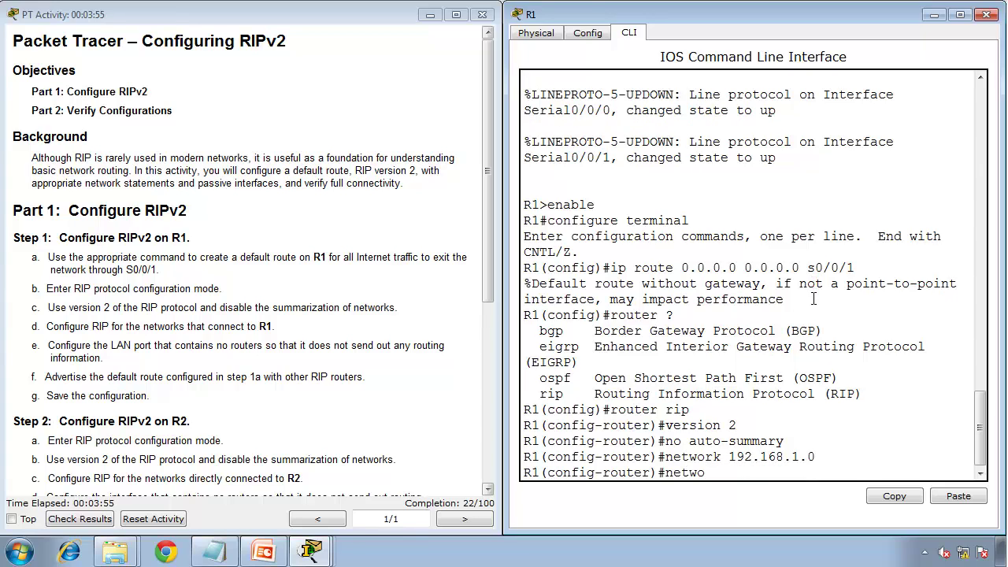
{"action": "type", "text": "rk 192.168.2.0"}
{"action": "key", "text": "Return"}
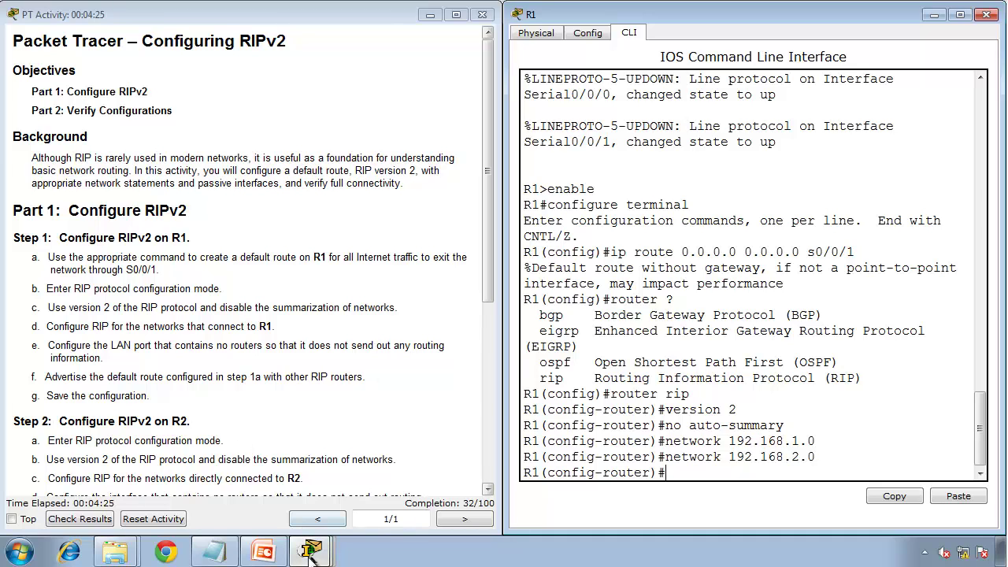
Step: Identify R1's LAN port towards S1 in the topology and make g0/0 a passive interface in R1's RIP configuration
{"action": "mouse_move", "coordinate": [311, 551]}
{"action": "left_click", "coordinate": [317, 489]}
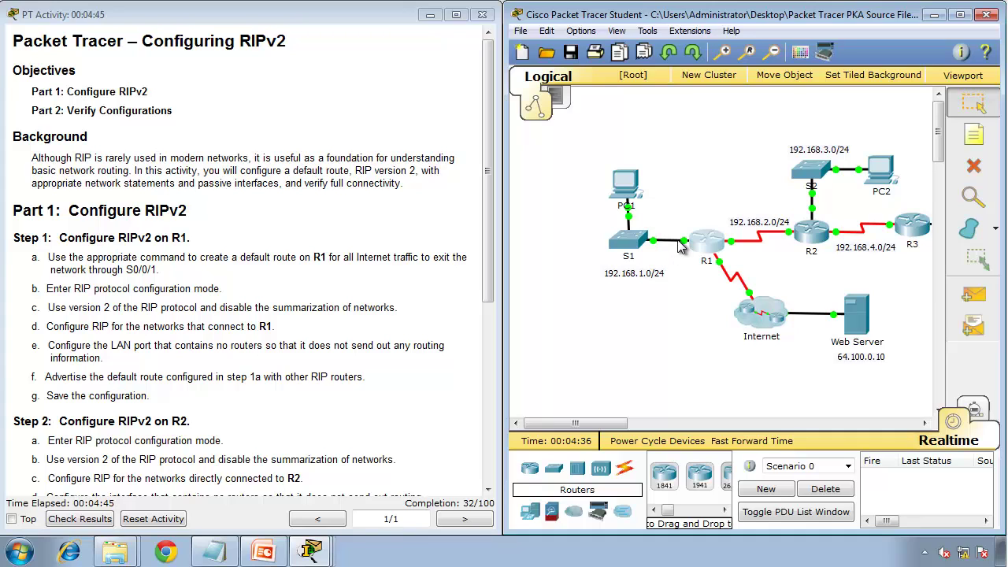
{"action": "left_click", "coordinate": [310, 551]}
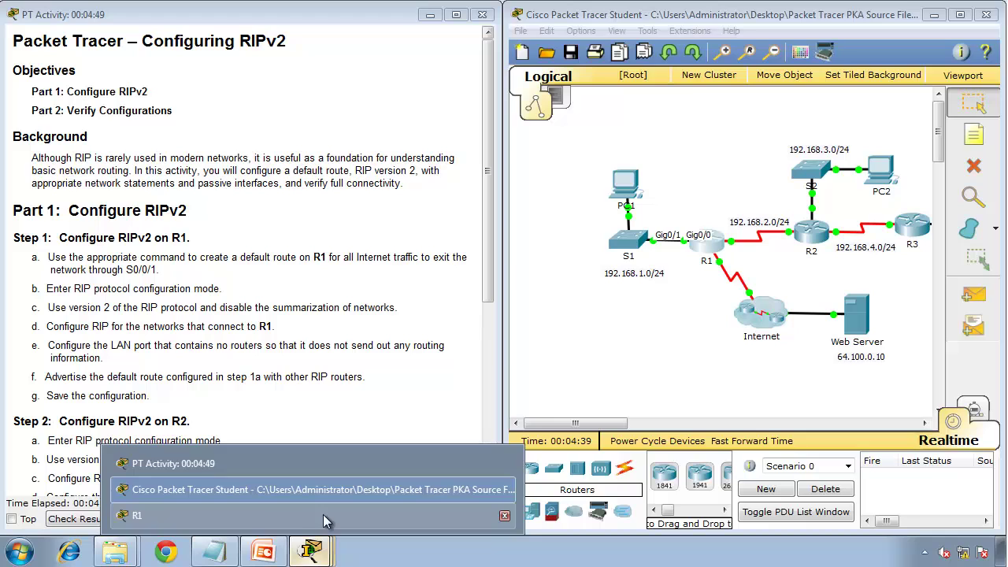
{"action": "left_click", "coordinate": [323, 514]}
{"action": "type", "text": "pa"}
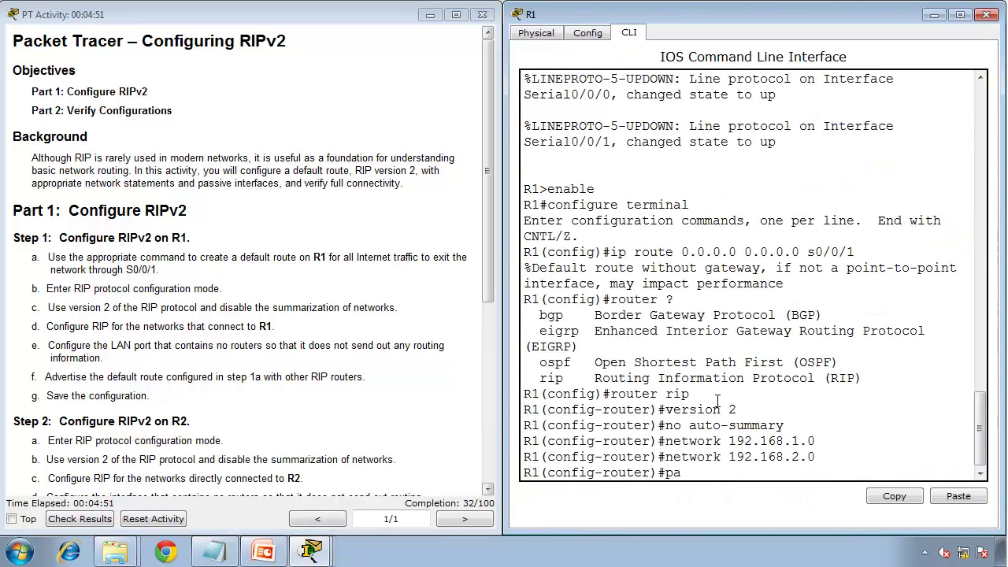
{"action": "type", "text": "ssive-interface"}
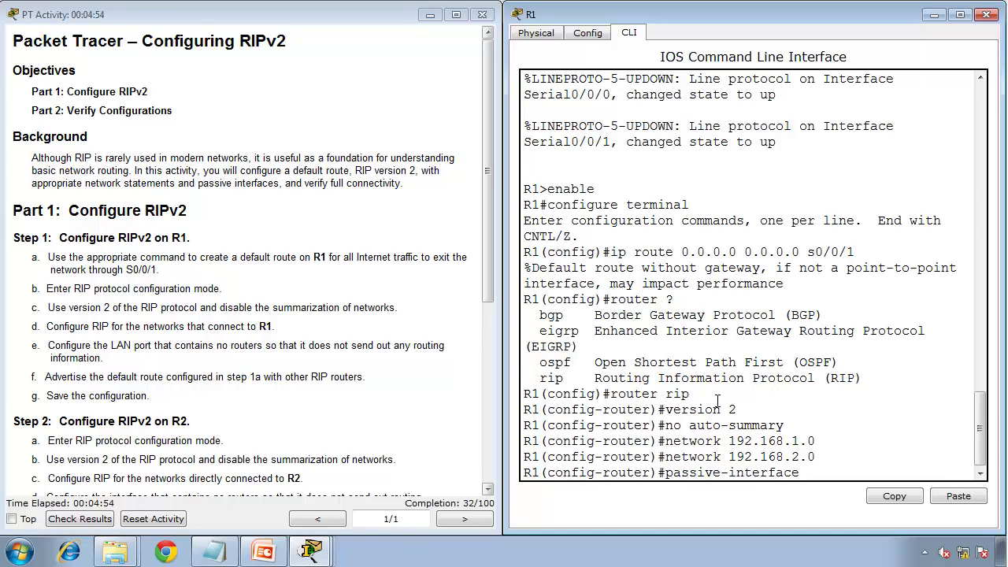
{"action": "mouse_move", "coordinate": [331, 554]}
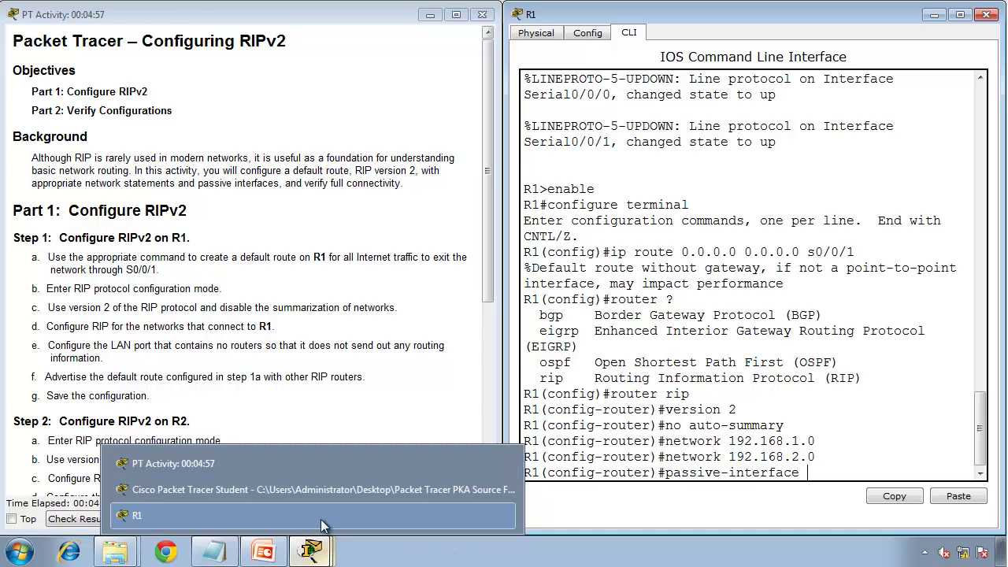
{"action": "left_click", "coordinate": [314, 496]}
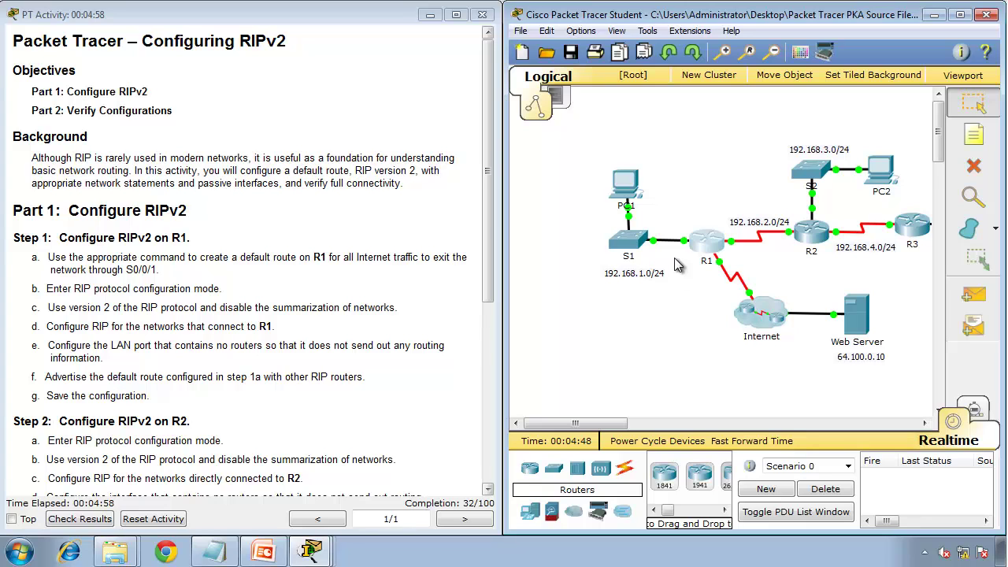
{"action": "mouse_move", "coordinate": [311, 551]}
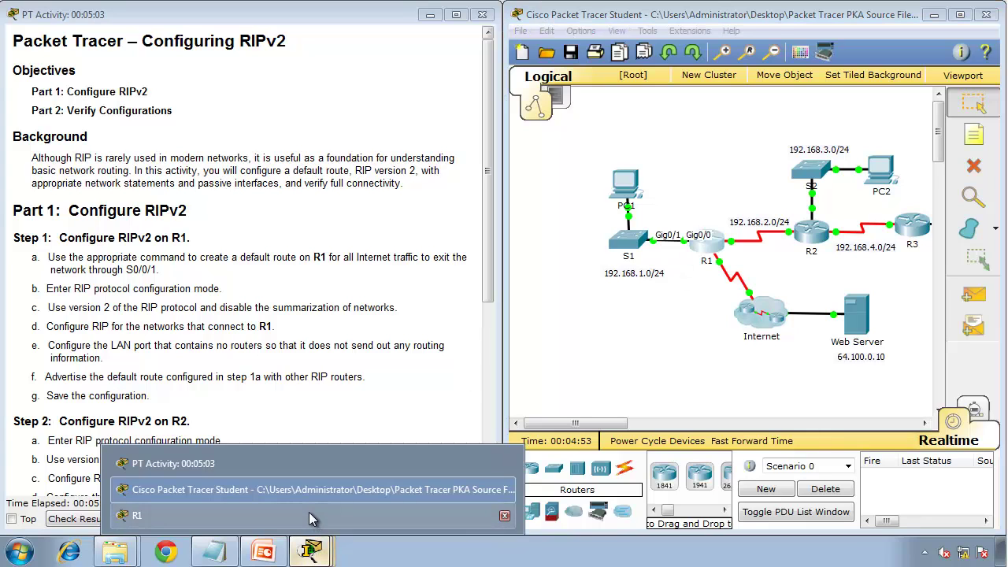
{"action": "left_click", "coordinate": [309, 512]}
{"action": "type", "text": "g0/0"}
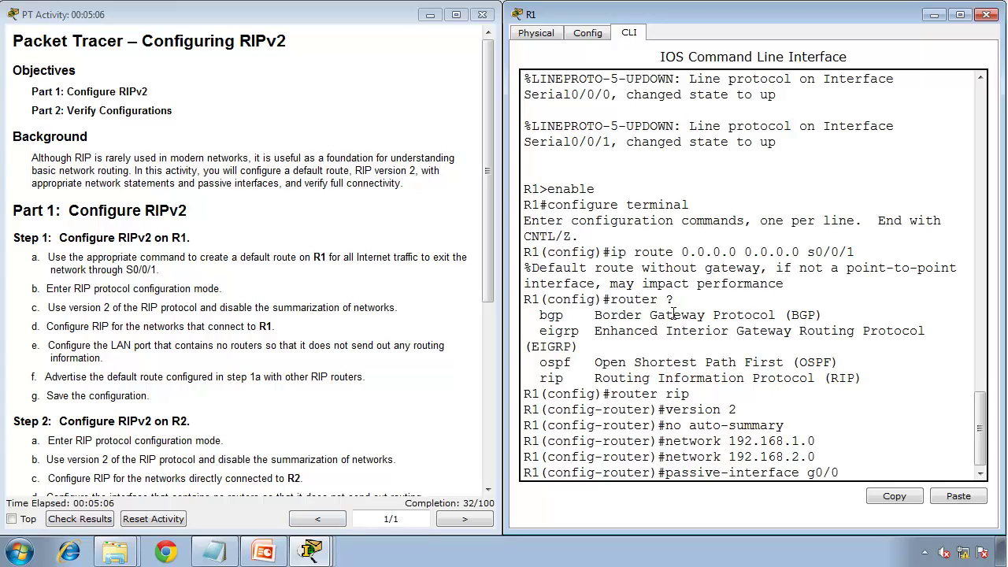
{"action": "key", "text": "Return"}
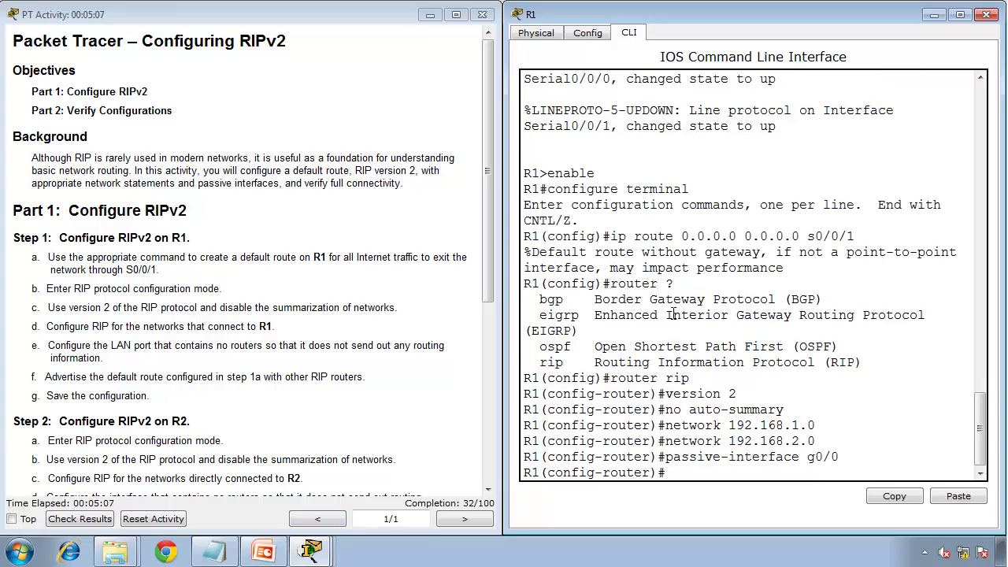
Step: List R1's interfaces from router configuration mode with do show ip interface brief
{"action": "type", "text": "do show ip interf"}
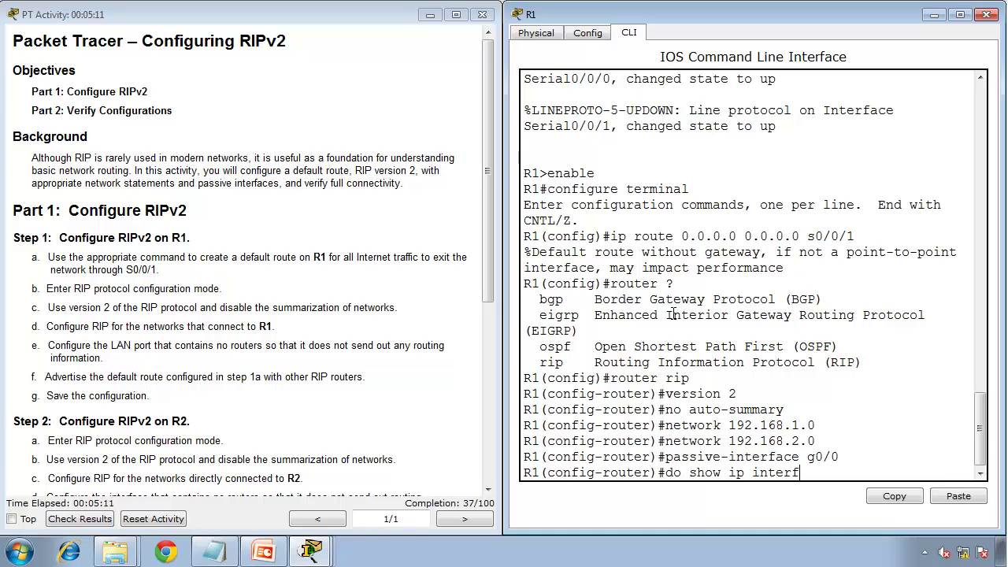
{"action": "type", "text": "ce brief"}
{"action": "key", "text": "Return"}
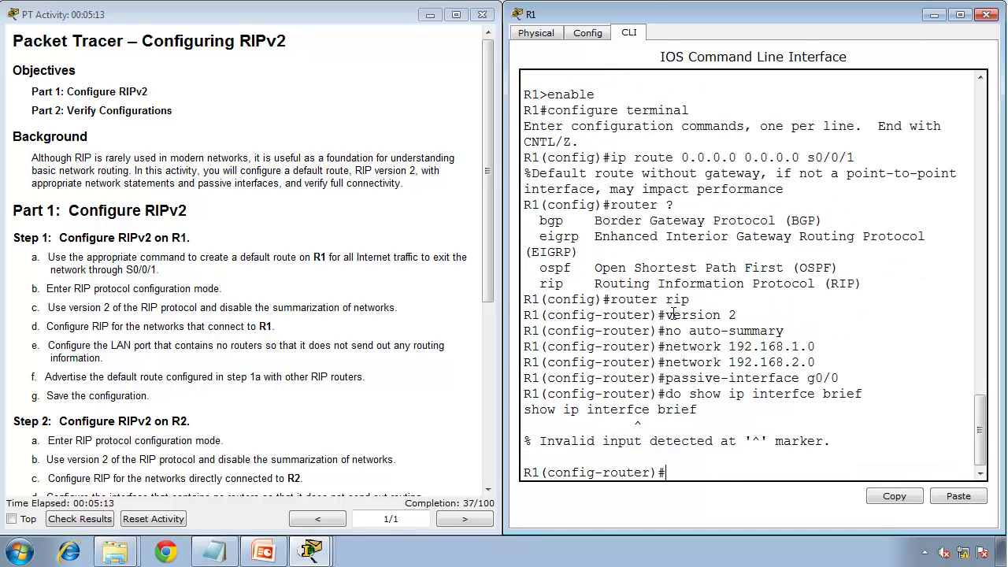
{"action": "key", "text": "Up"}
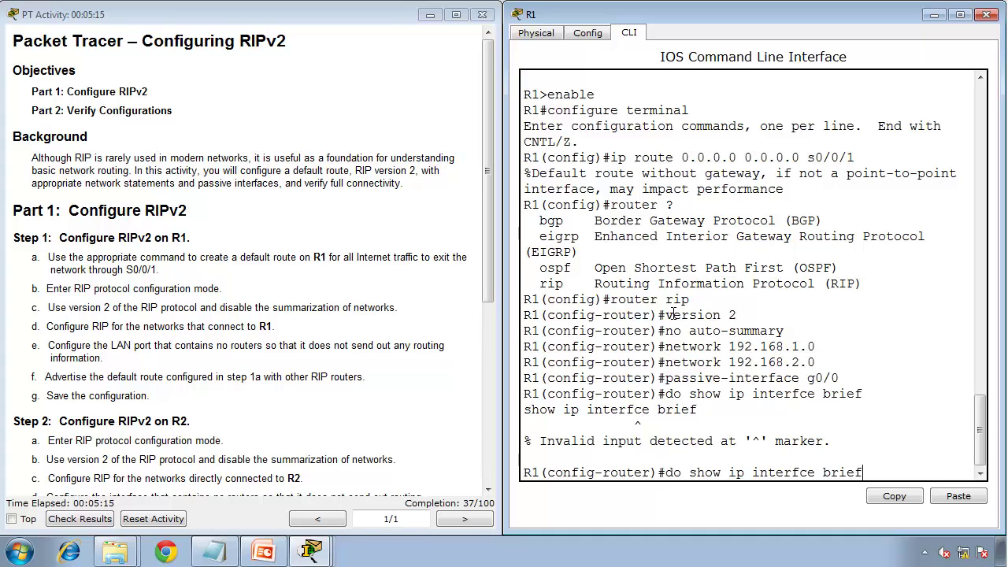
{"action": "key", "text": "Left"}
{"action": "key", "text": "Left"}
{"action": "type", "text": "a"}
{"action": "key", "text": "Return"}
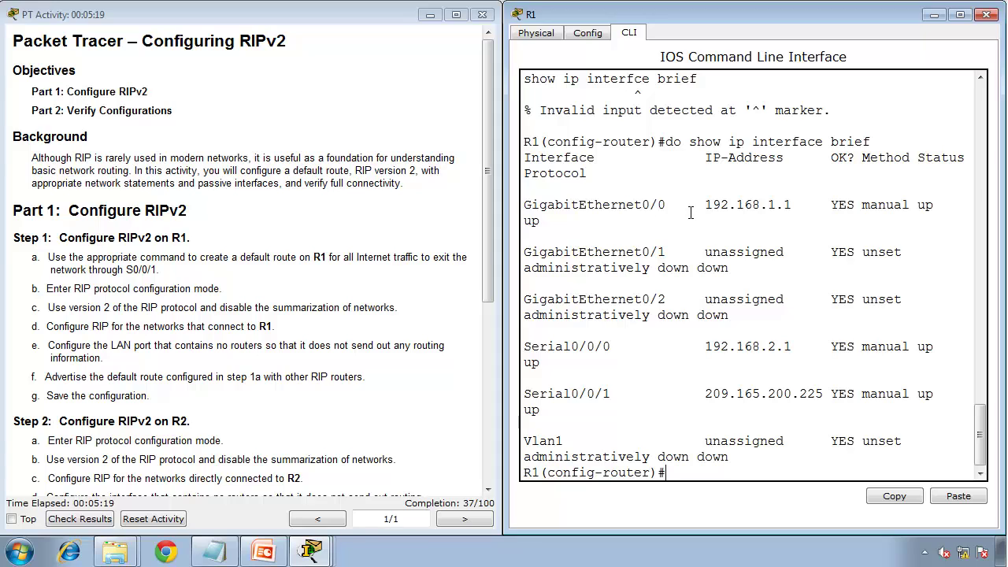
Step: Examine the addresses of GigabitEthernet0/0, Serial0/0/0 and Serial0/0/1, and widen R1's window so the table rows fit
{"action": "left_click_drag", "start_coordinate": [799, 206], "coordinate": [513, 198]}
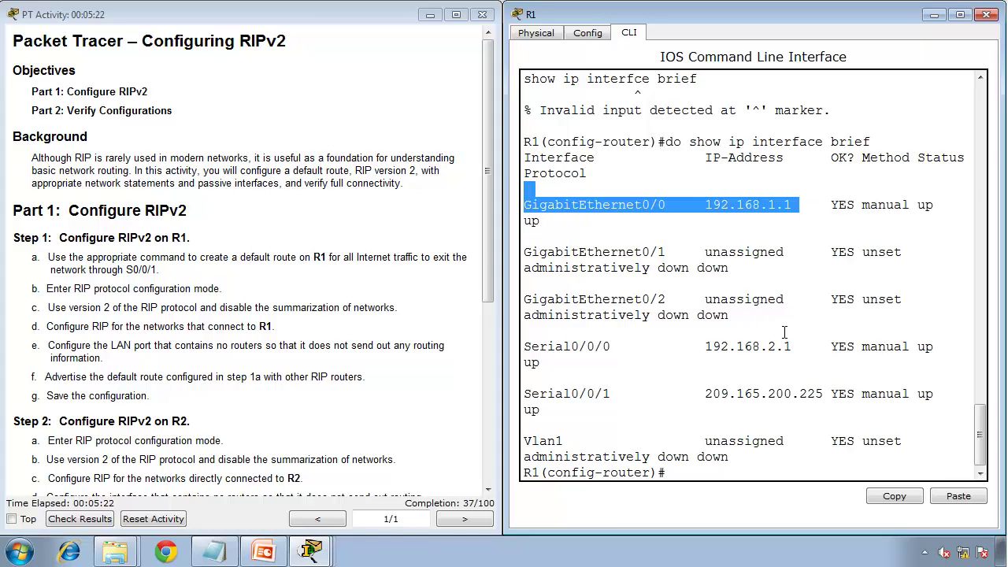
{"action": "left_click_drag", "start_coordinate": [792, 347], "coordinate": [513, 346]}
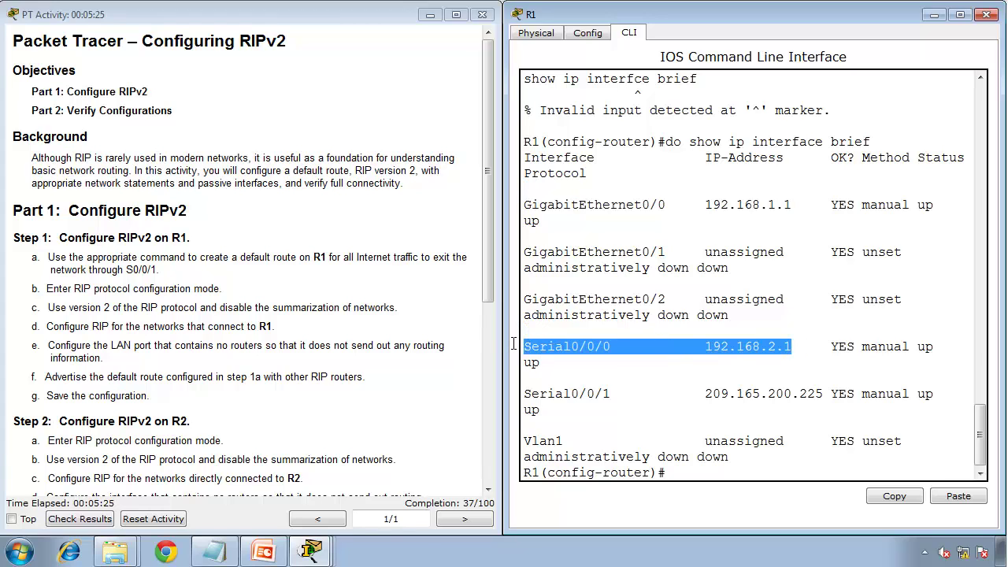
{"action": "left_click_drag", "start_coordinate": [823, 394], "coordinate": [704, 398]}
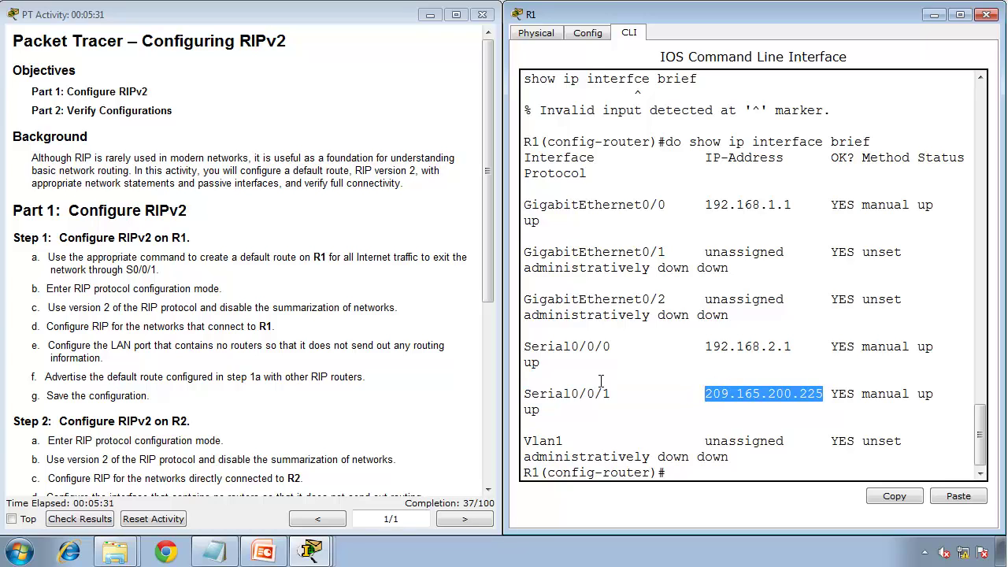
{"action": "left_click_drag", "start_coordinate": [507, 396], "coordinate": [318, 400]}
{"action": "left_click", "coordinate": [520, 426]}
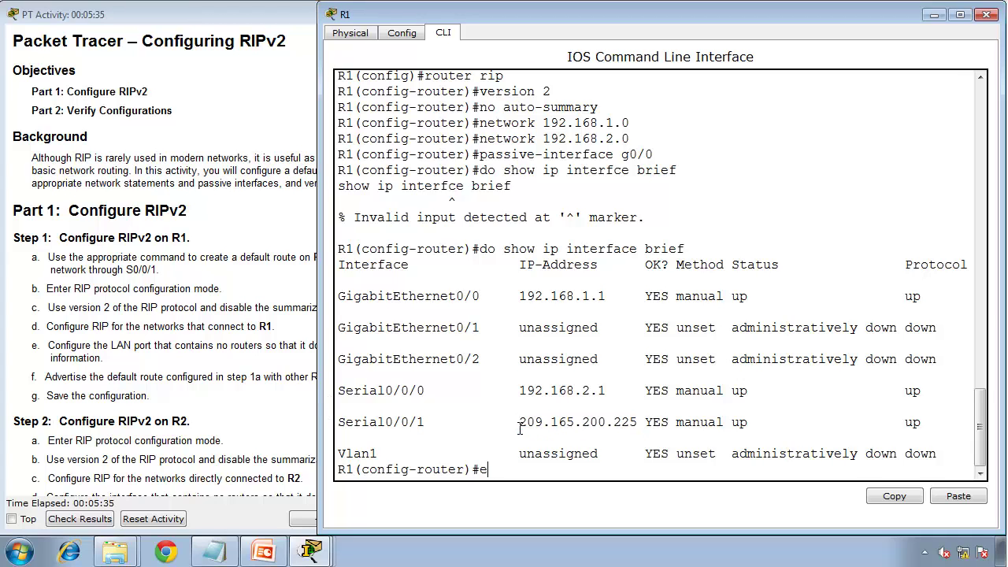
Step: Return R1 to privileged EXEC mode with end and display its routing table with show ip route
{"action": "key", "text": "Return"}
{"action": "key", "text": "Return"}
{"action": "key", "text": "Return"}
{"action": "type", "text": "s"}
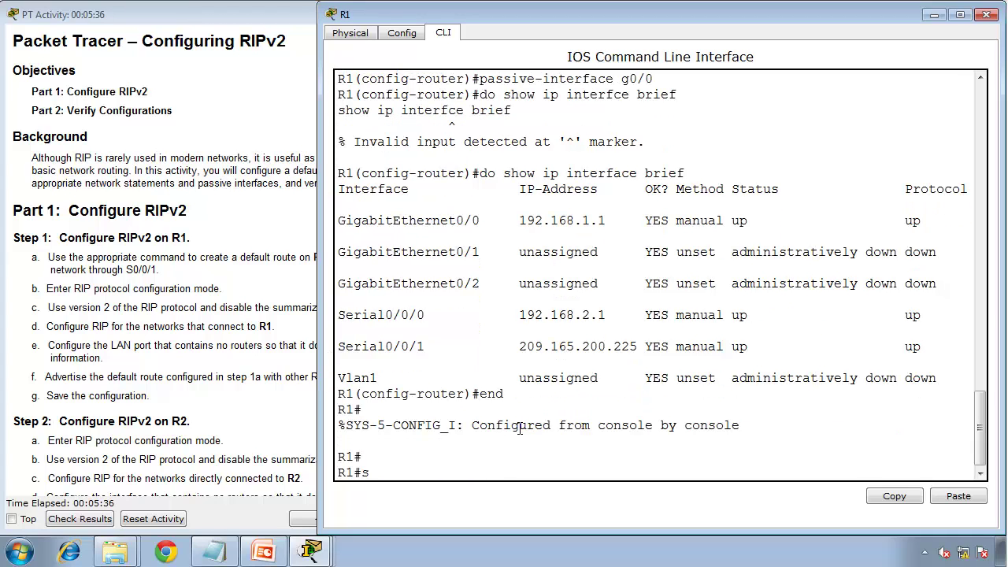
{"action": "type", "text": "how ip route"}
{"action": "key", "text": "Return"}
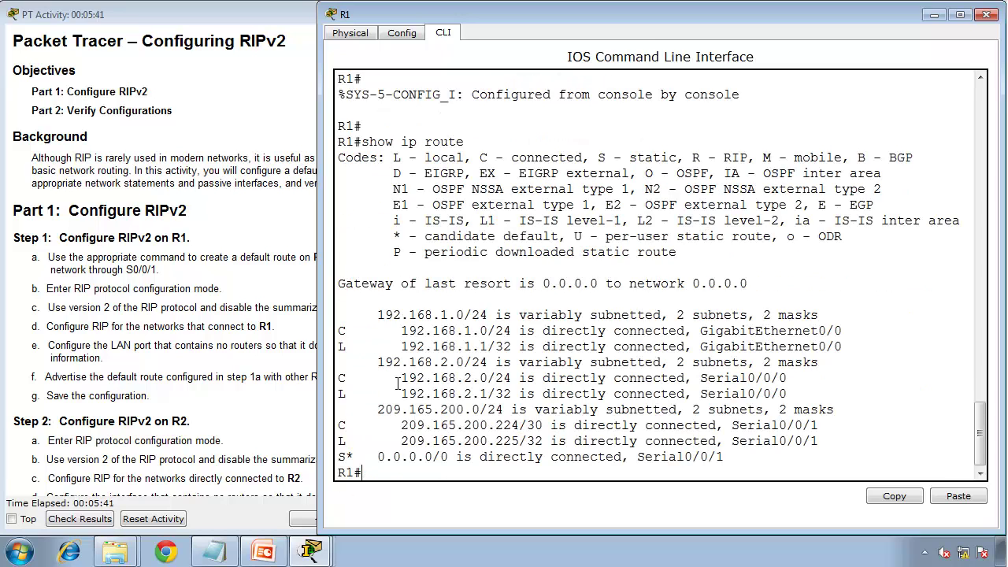
Step: Examine the connected and local routes of each network and the static default route in R1's routing table
{"action": "left_click_drag", "start_coordinate": [340, 331], "coordinate": [900, 354]}
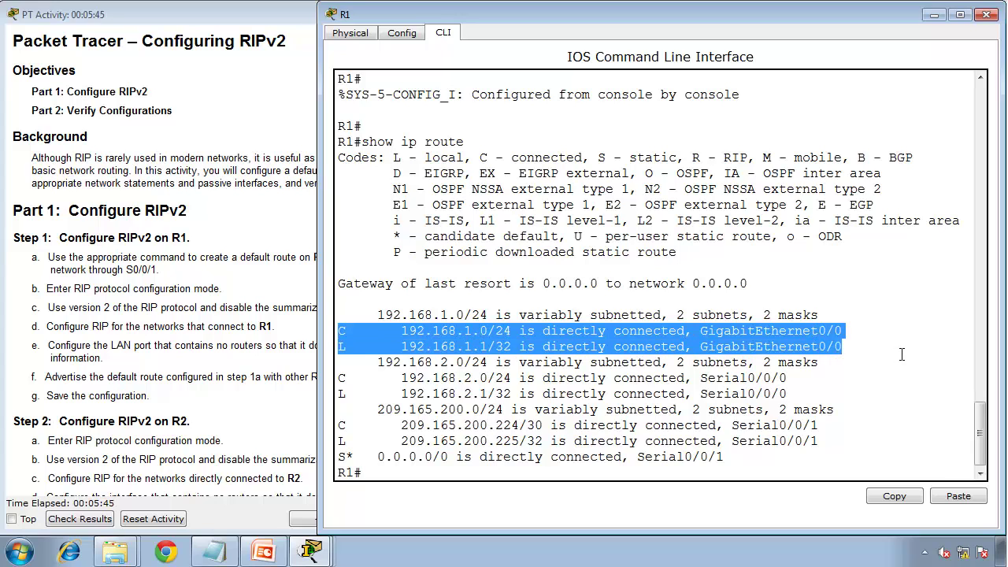
{"action": "left_click", "coordinate": [850, 387]}
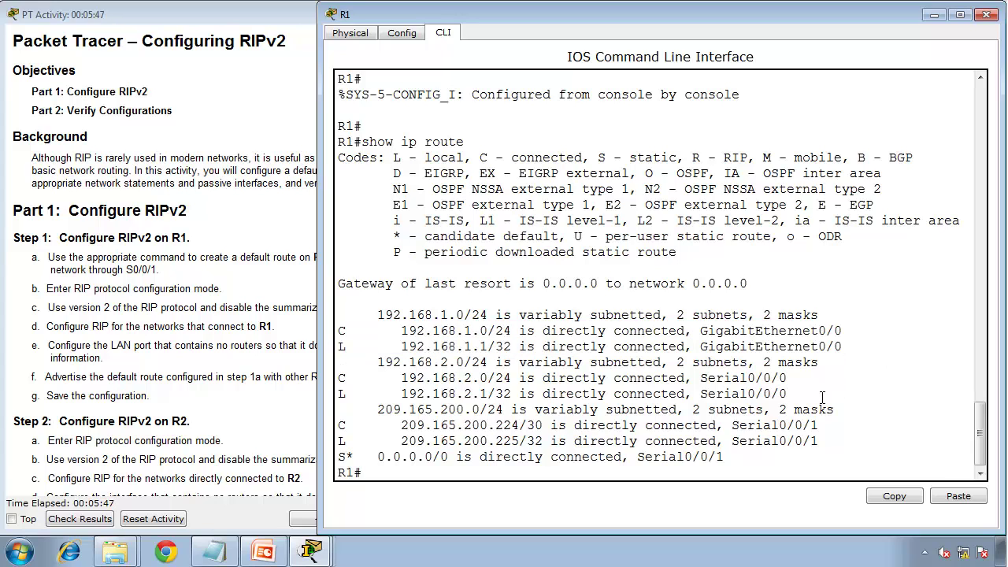
{"action": "left_click_drag", "start_coordinate": [407, 345], "coordinate": [340, 377]}
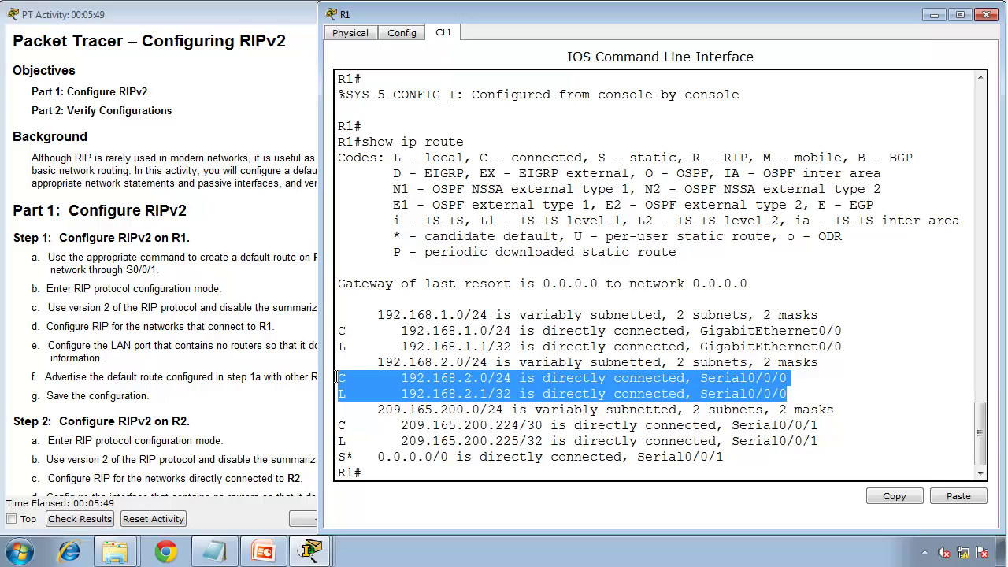
{"action": "left_click", "coordinate": [342, 337]}
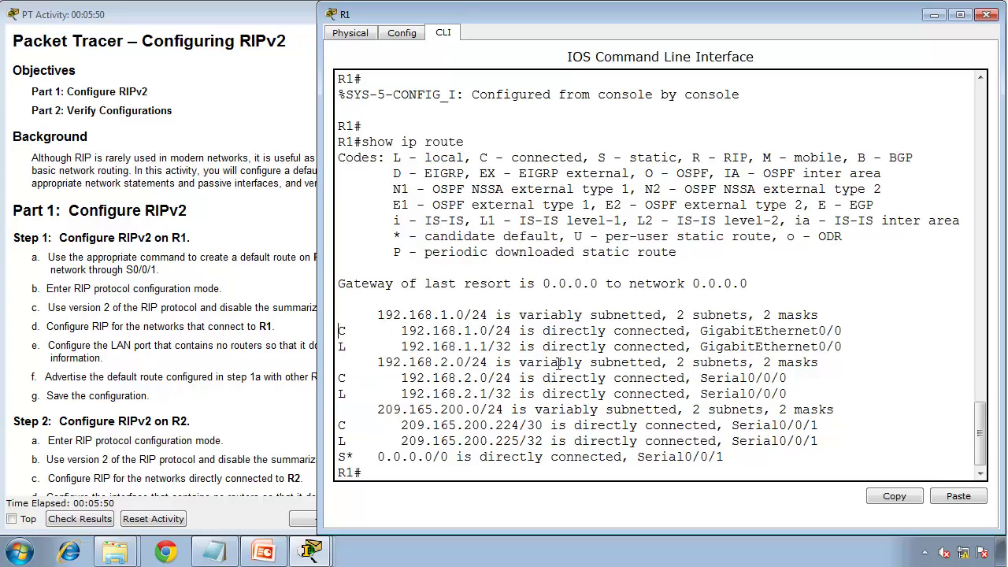
{"action": "left_click_drag", "start_coordinate": [559, 362], "coordinate": [860, 356]}
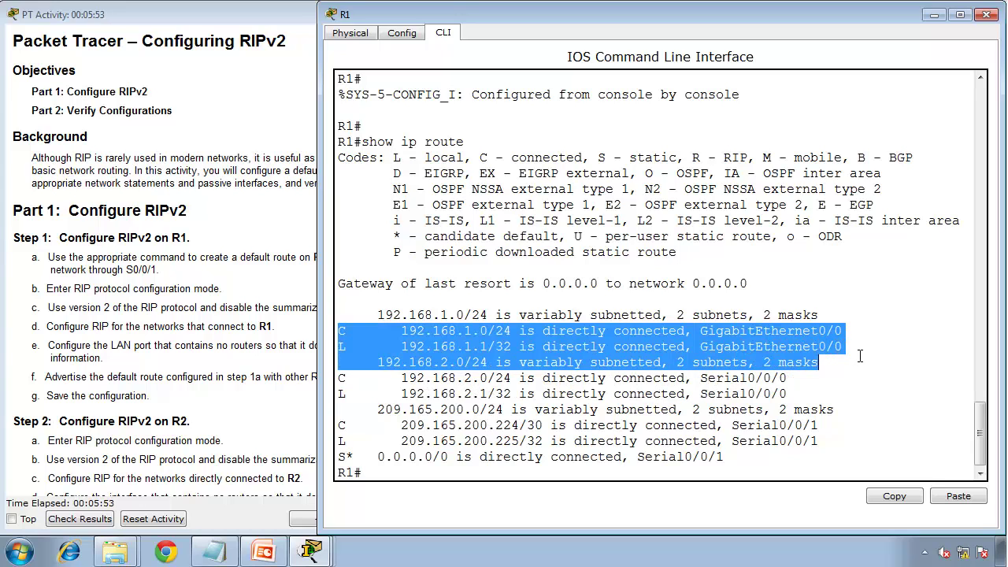
{"action": "left_click_drag", "start_coordinate": [817, 395], "coordinate": [325, 383]}
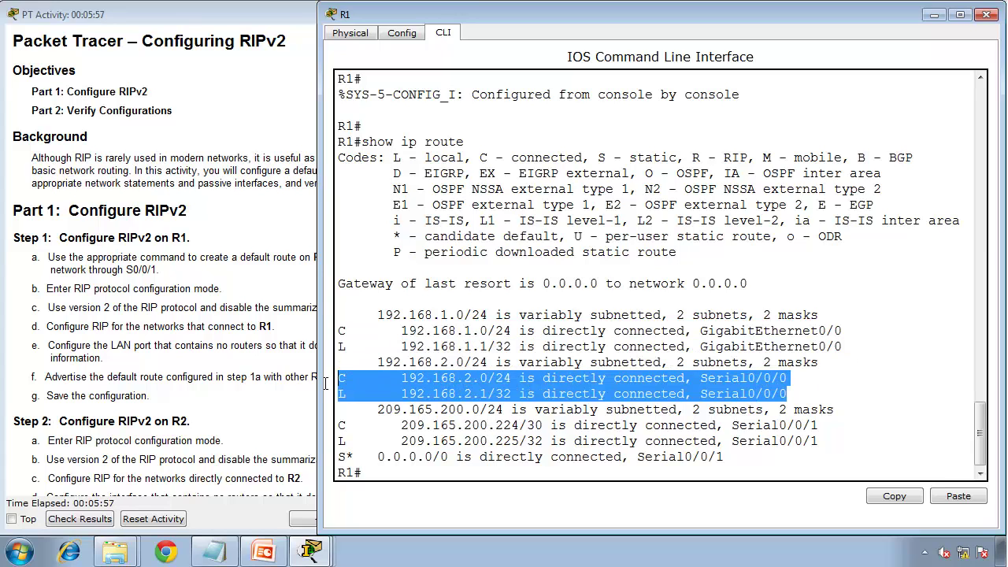
{"action": "left_click_drag", "start_coordinate": [817, 443], "coordinate": [318, 421]}
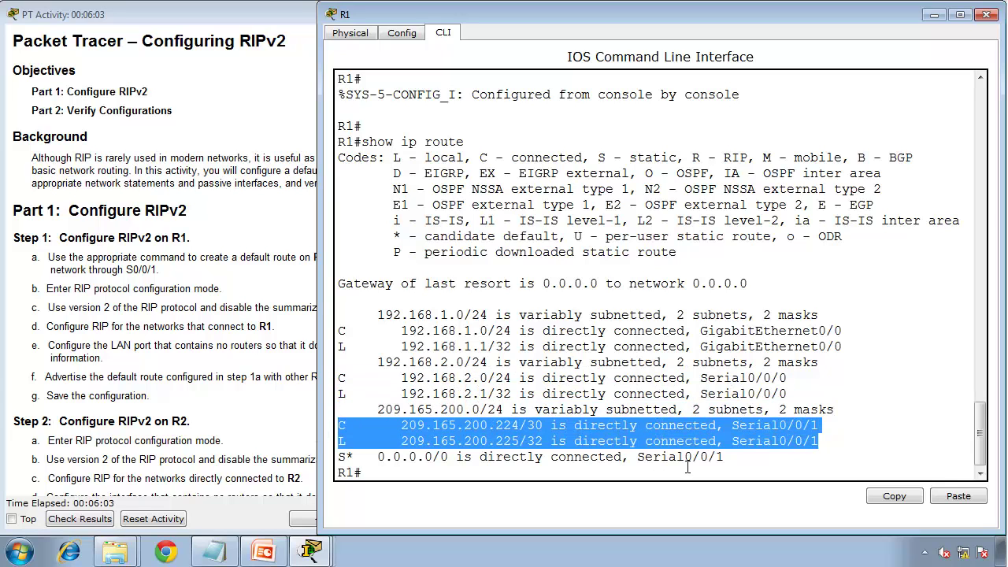
{"action": "left_click_drag", "start_coordinate": [729, 455], "coordinate": [327, 453]}
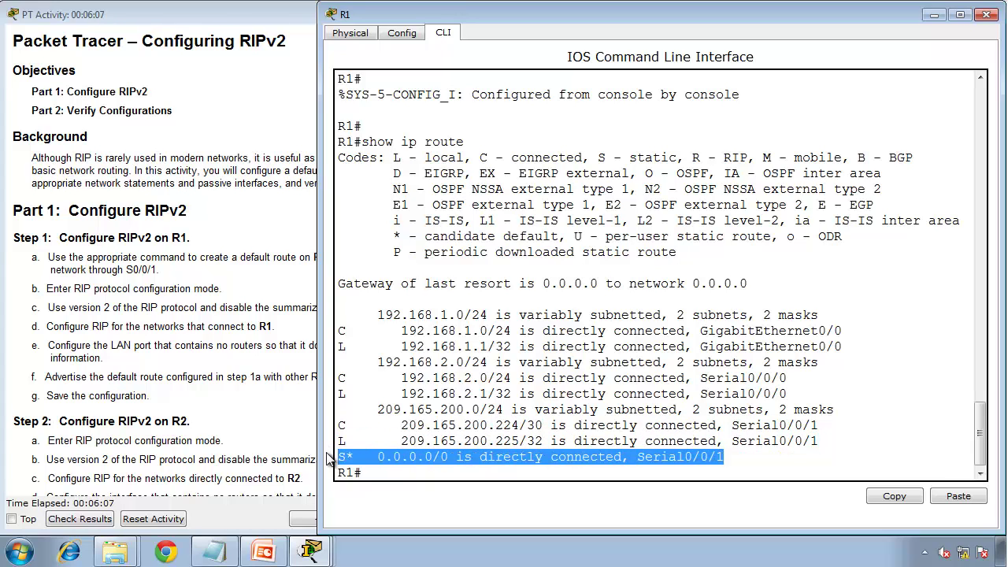
Step: Narrow the activity instructions window to fit beside R1's console and re-enter RIP router configuration mode on R1
{"action": "left_click", "coordinate": [138, 361]}
{"action": "left_click_drag", "start_coordinate": [501, 346], "coordinate": [323, 338]}
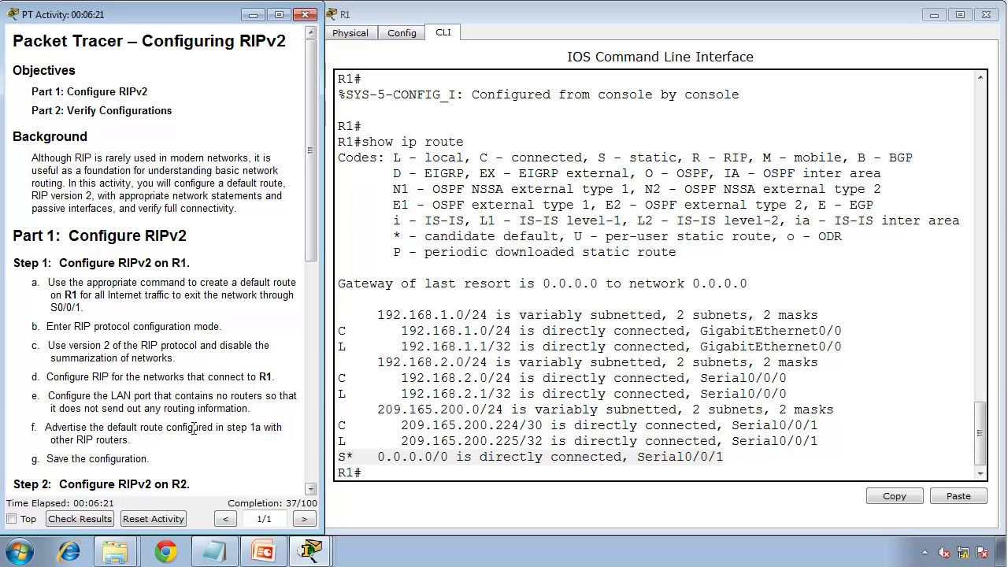
{"action": "left_click", "coordinate": [367, 450]}
{"action": "type", "text": "conf"}
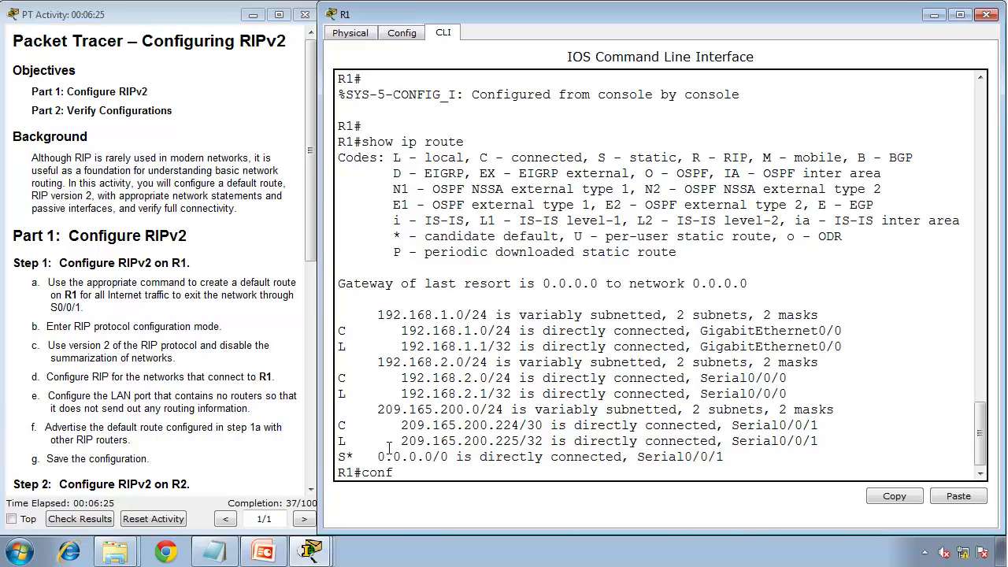
{"action": "type", "text": " t"}
{"action": "key", "text": "Return"}
{"action": "type", "text": "router rip"}
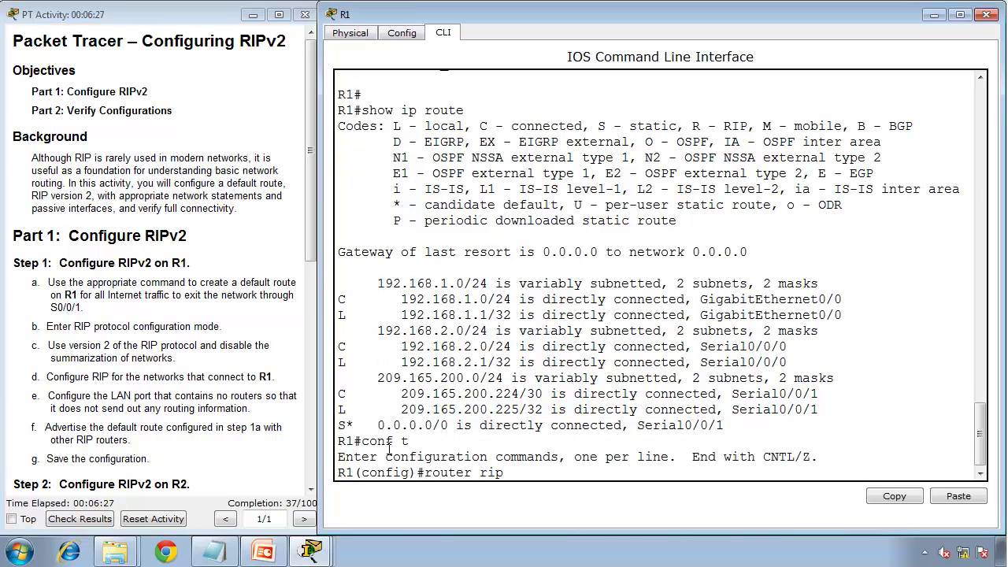
{"action": "key", "text": "Return"}
Step: Advertise R1's default route to the other RIP routers with default-information originate
{"action": "type", "text": "default"}
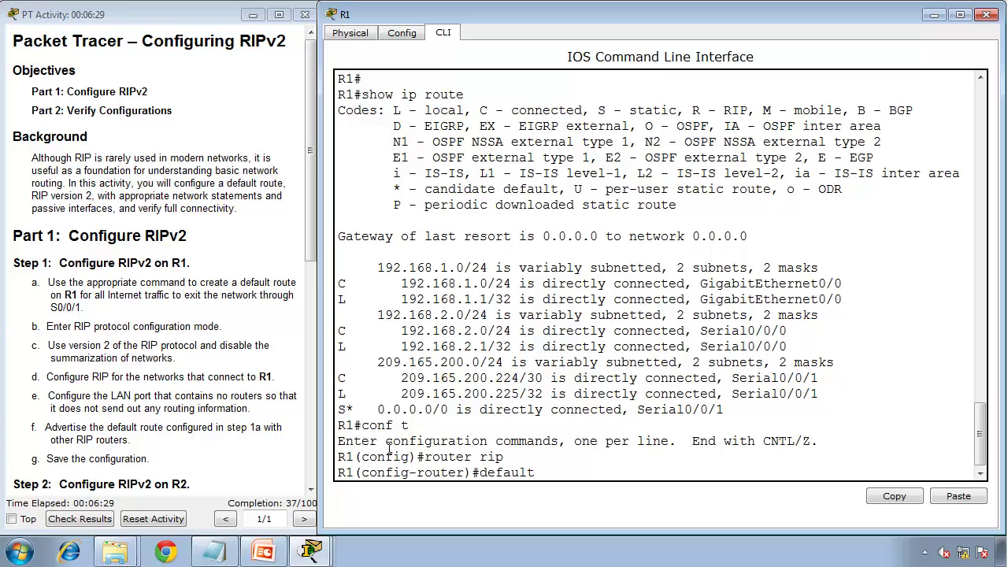
{"action": "type", "text": "-information ori"}
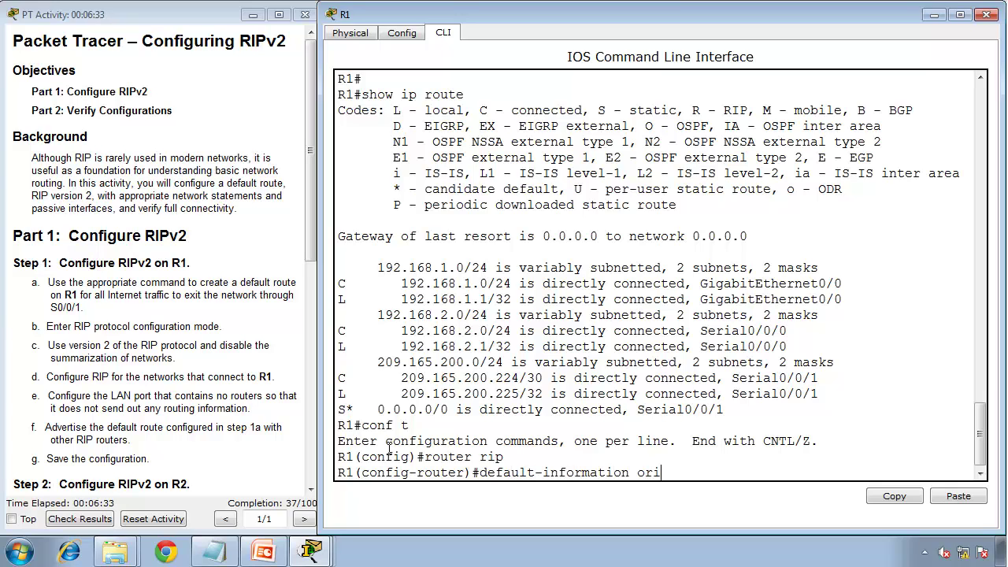
{"action": "type", "text": "ginate"}
{"action": "key", "text": "Return"}
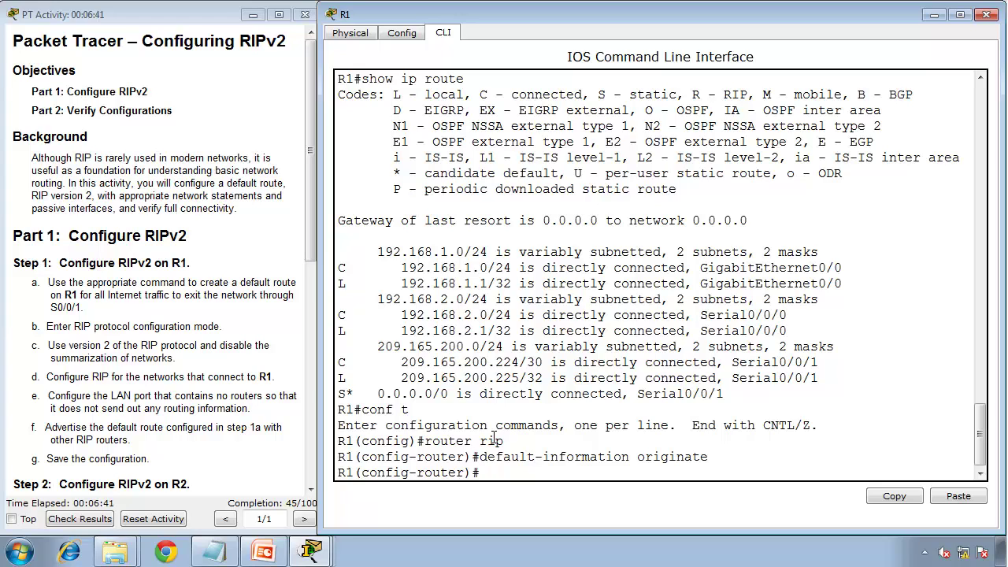
Step: Minimize R1's window and widen the topology window so it extends to the edge of the activity instructions
{"action": "left_click", "coordinate": [934, 15]}
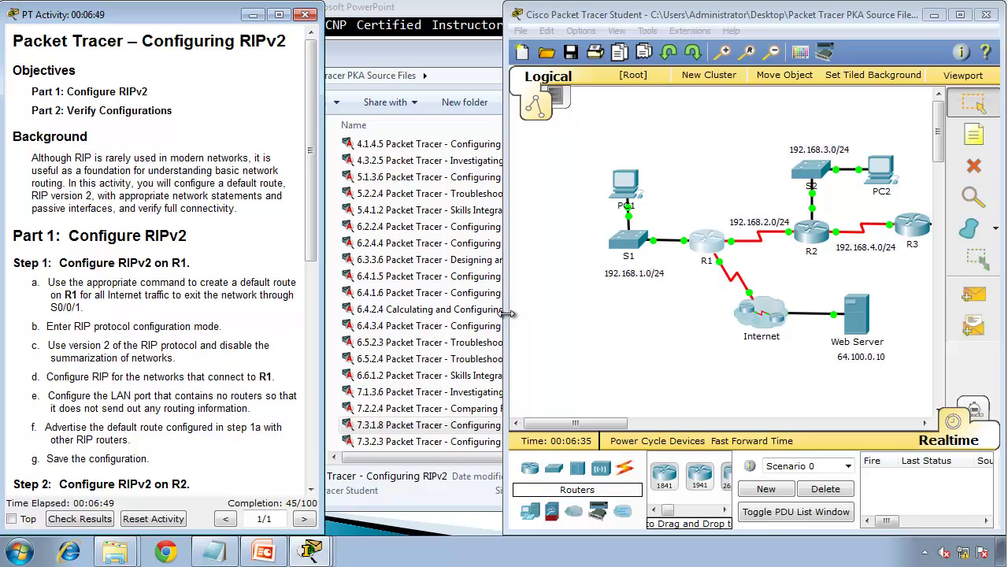
{"action": "left_click_drag", "start_coordinate": [508, 313], "coordinate": [320, 323]}
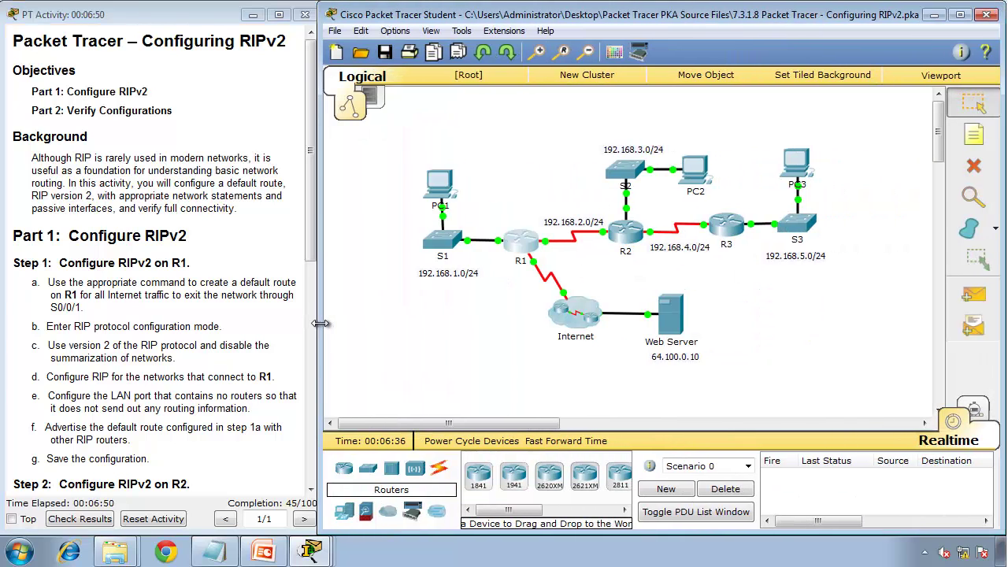
Step: Return to R1's console and exit RIP router configuration mode to privileged EXEC mode
{"action": "left_click", "coordinate": [216, 452]}
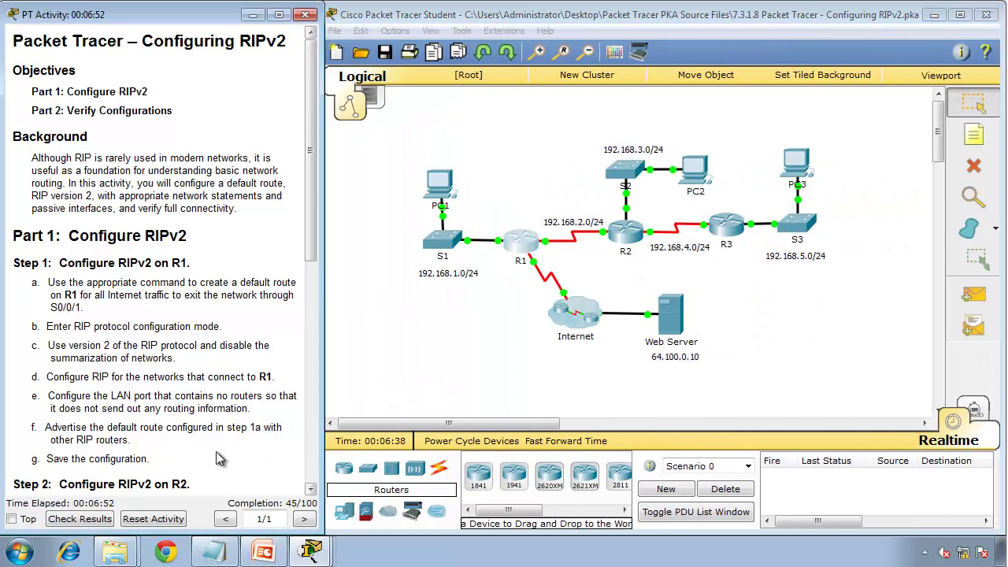
{"action": "left_click", "coordinate": [305, 554]}
{"action": "left_click", "coordinate": [315, 507]}
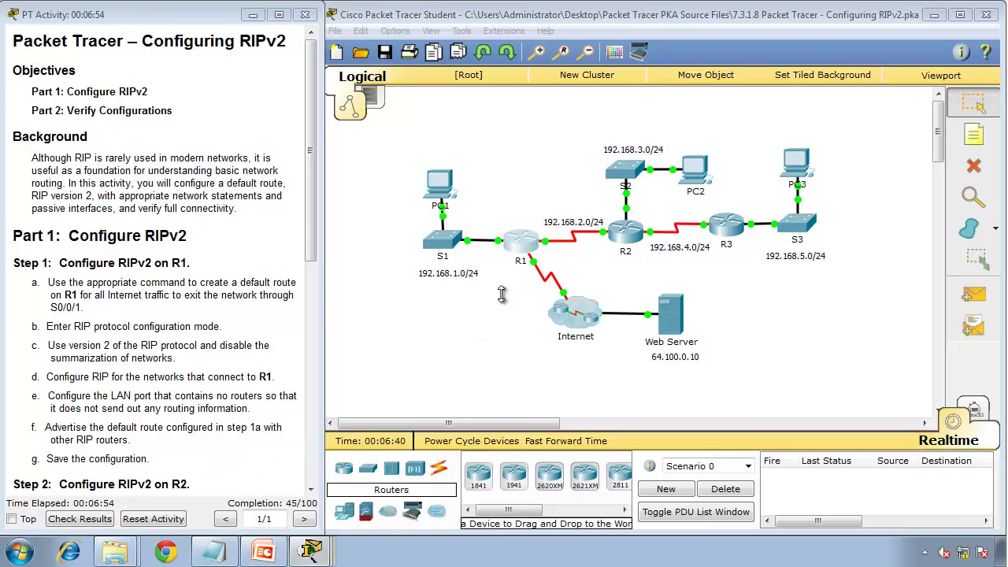
{"action": "type", "text": "end"}
{"action": "key", "text": "Return"}
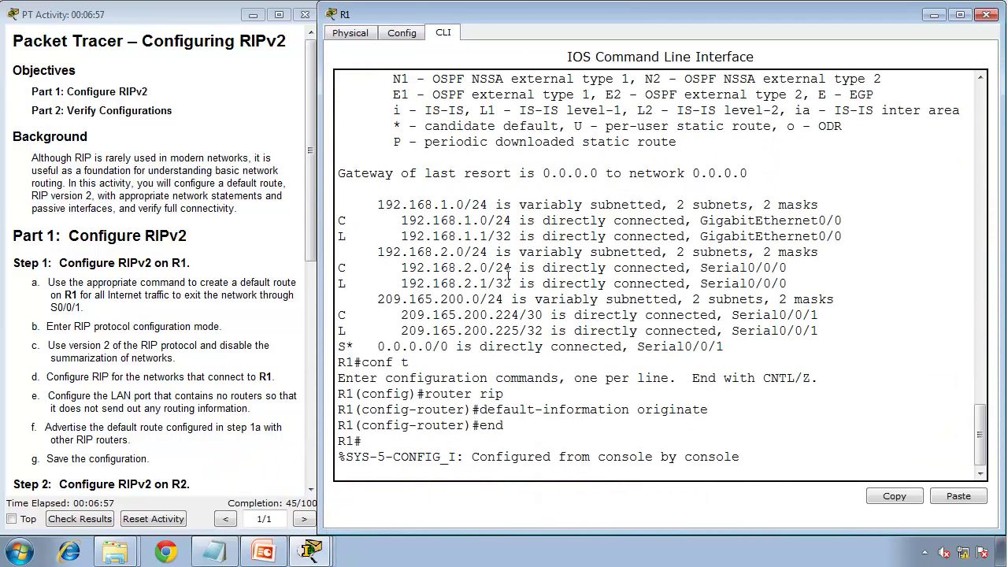
{"action": "key", "text": "Return"}
Step: Save R1's running-config to startup-config, accepting the default destination filename
{"action": "type", "text": "copy"}
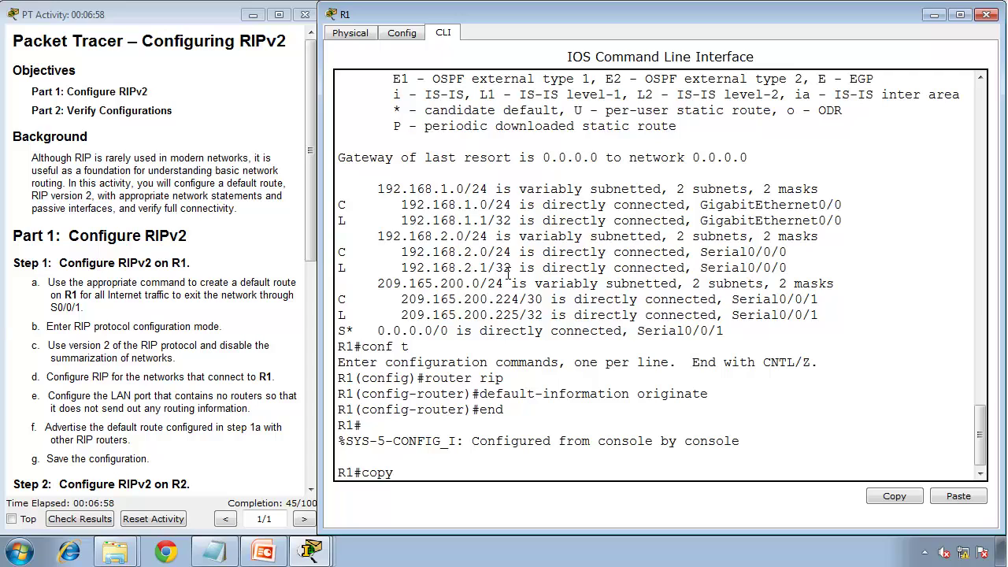
{"action": "type", "text": " running-con"}
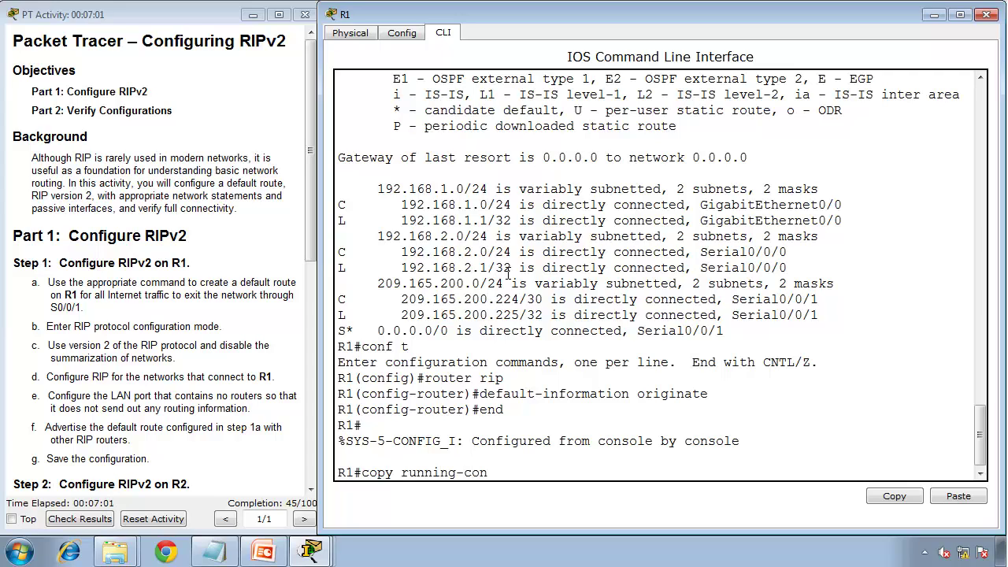
{"action": "type", "text": "fig startup-config"}
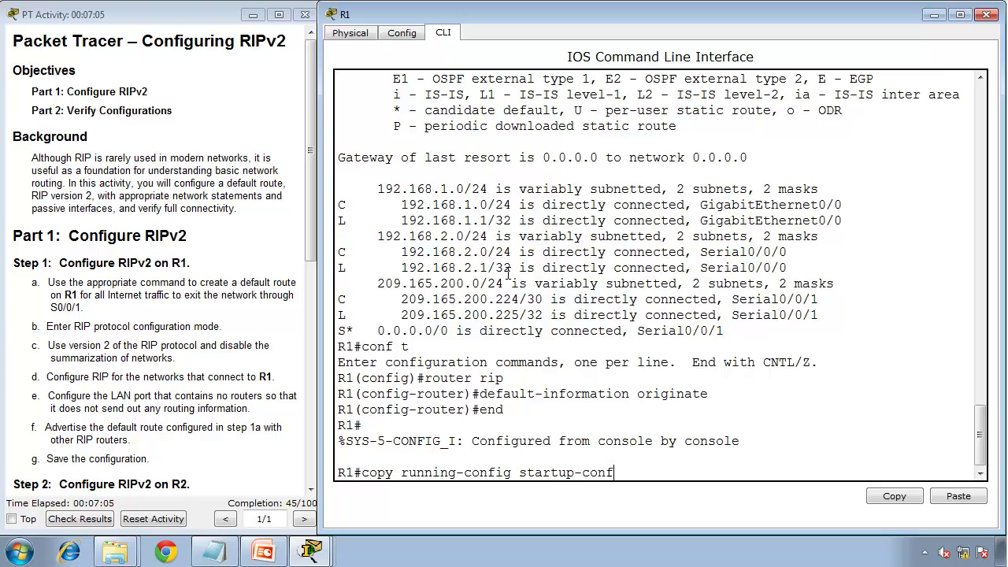
{"action": "key", "text": "Return"}
{"action": "key", "text": "Return"}
{"action": "key", "text": "Return"}
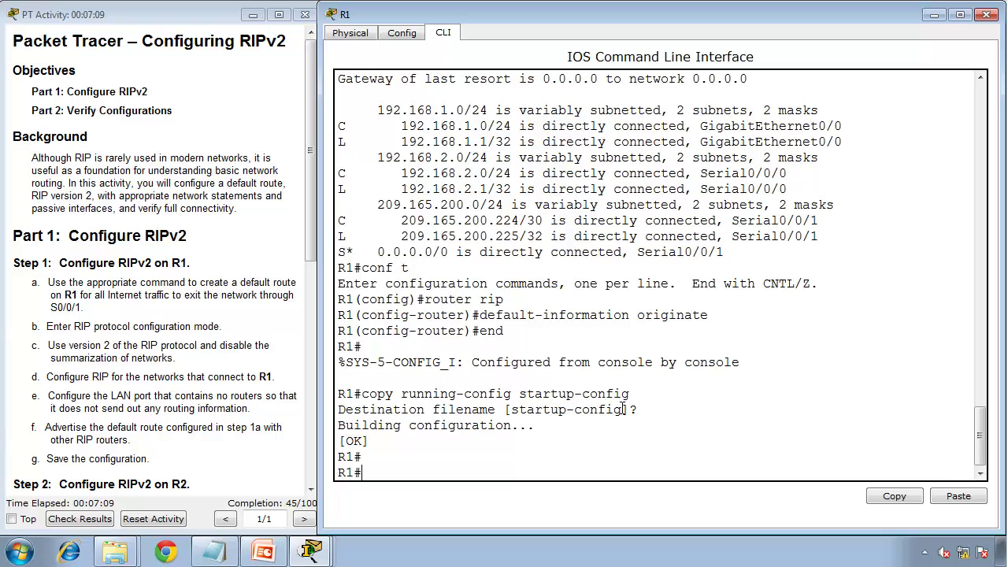
{"action": "left_click_drag", "start_coordinate": [622, 410], "coordinate": [505, 413]}
Step: Show the Step 2 instructions for R2 and open R2's command line in a window widened to the edge of the instructions
{"action": "left_click", "coordinate": [250, 401]}
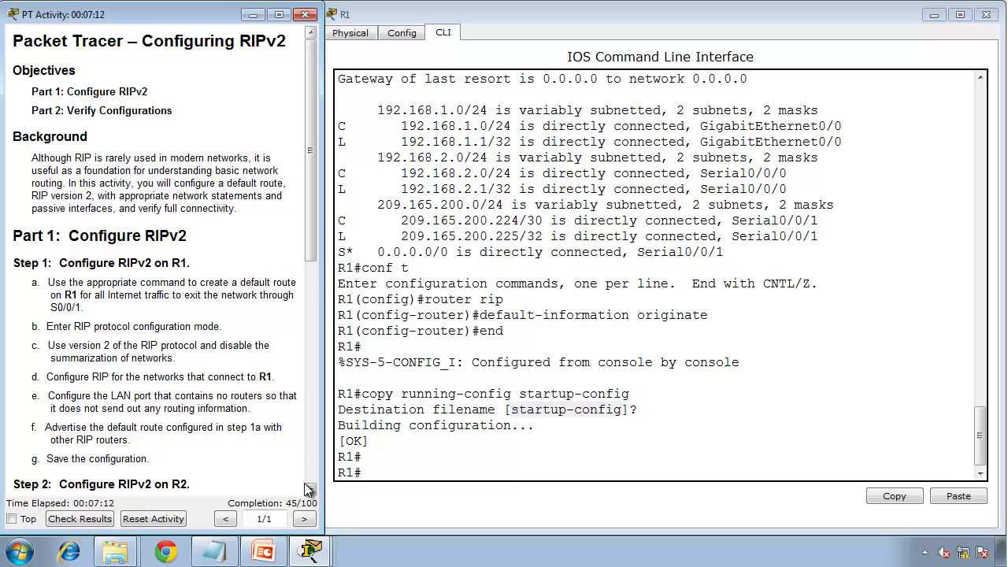
{"action": "scroll", "coordinate": [309, 490], "scroll_direction": "down", "scroll_amount": 5}
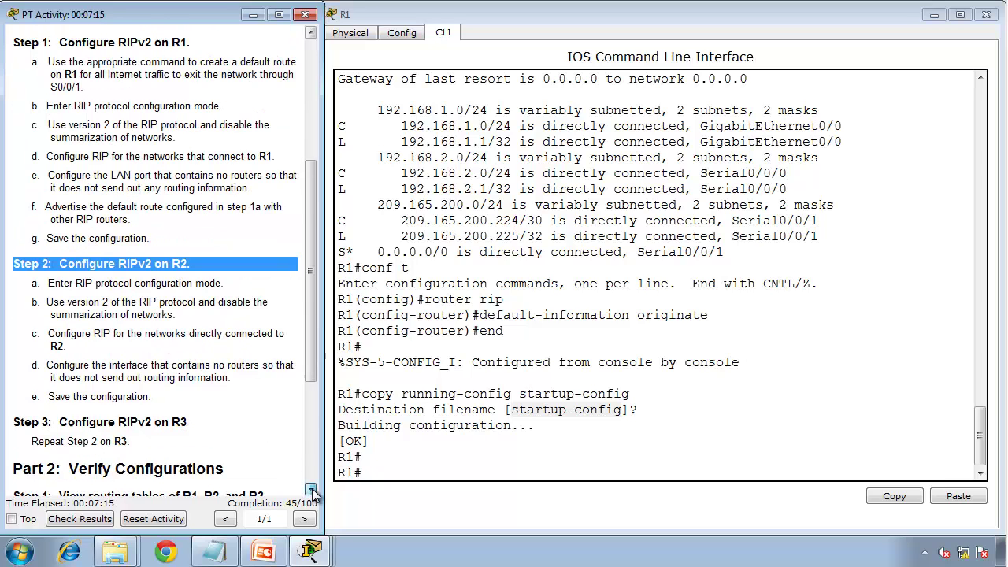
{"action": "scroll", "coordinate": [311, 490], "scroll_direction": "down", "scroll_amount": 4}
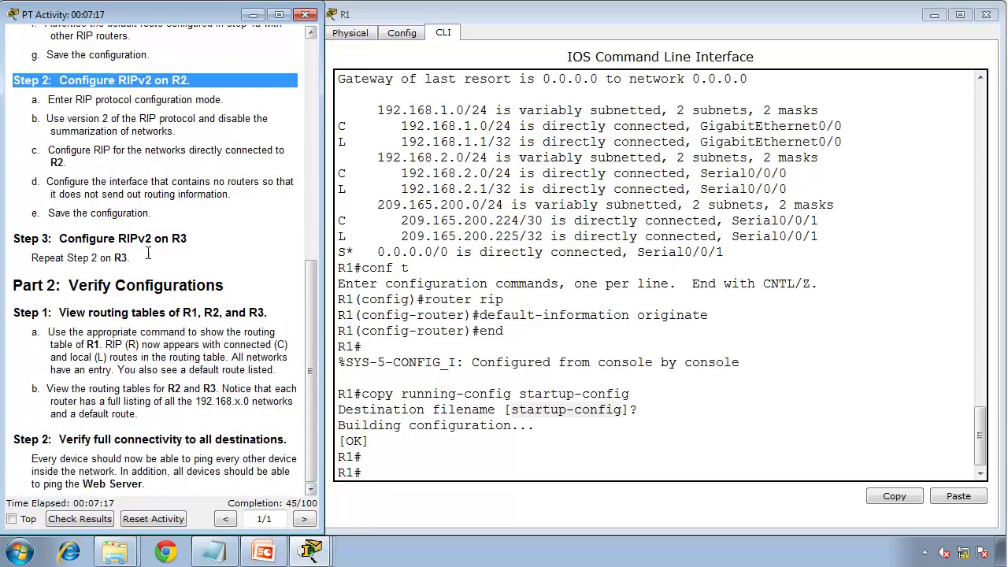
{"action": "left_click", "coordinate": [70, 114]}
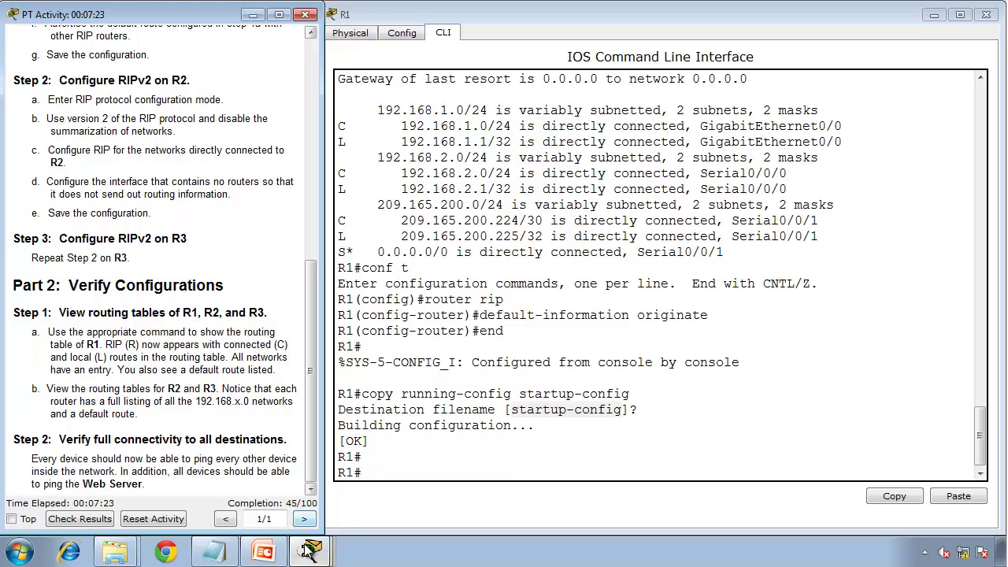
{"action": "mouse_move", "coordinate": [310, 554]}
{"action": "left_click", "coordinate": [301, 489]}
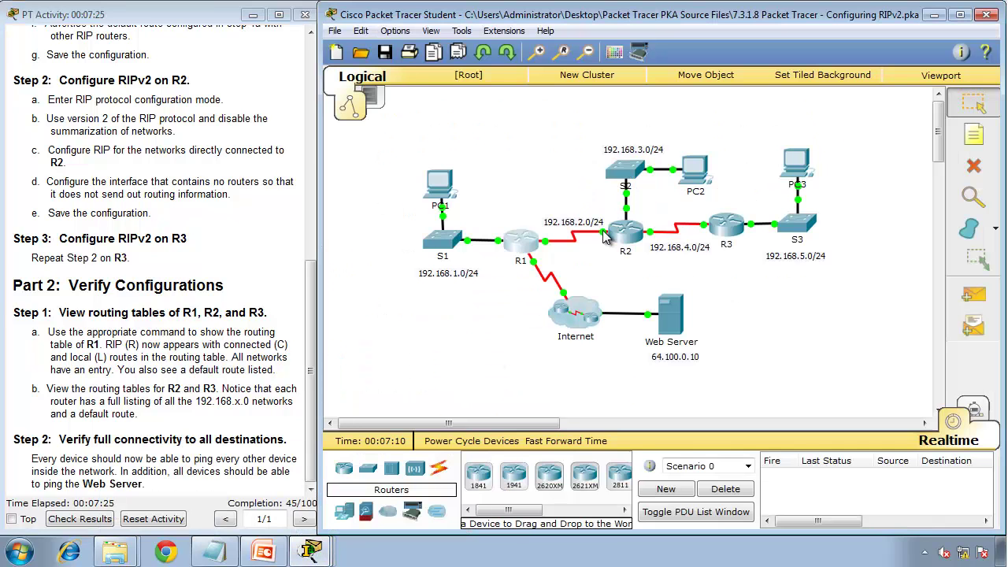
{"action": "left_click", "coordinate": [626, 245]}
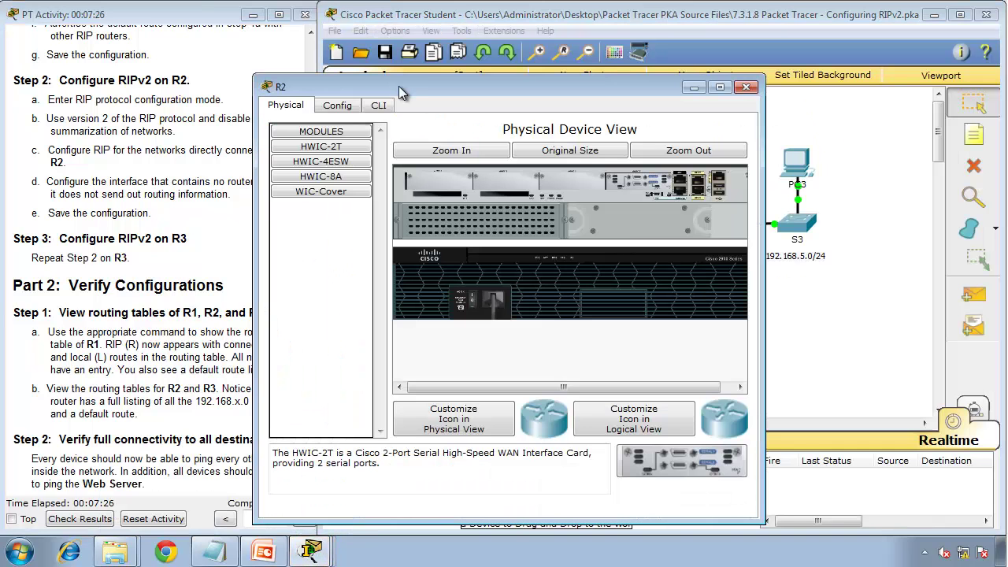
{"action": "left_click_drag", "start_coordinate": [400, 91], "coordinate": [1007, 93]}
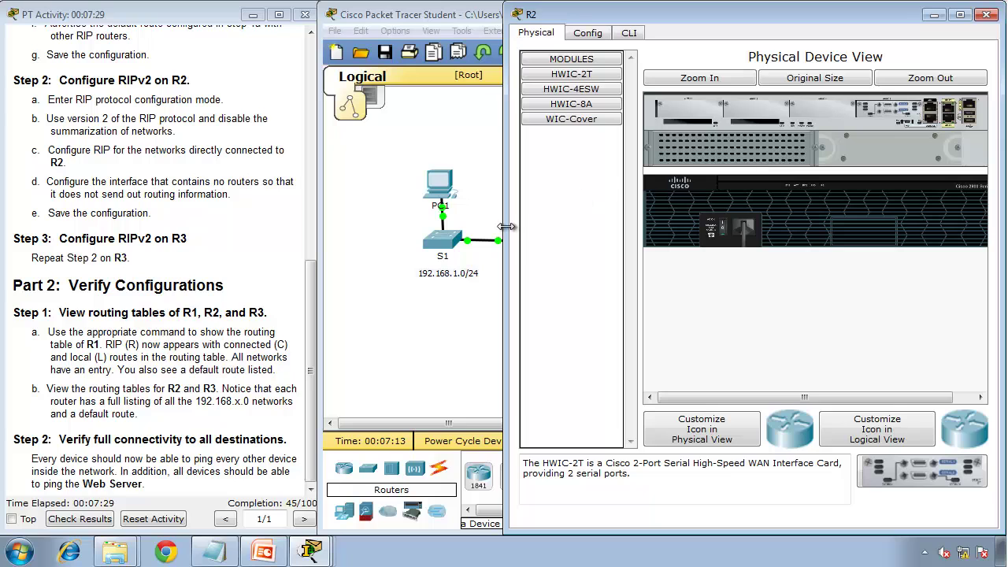
{"action": "left_click_drag", "start_coordinate": [506, 227], "coordinate": [322, 270]}
{"action": "left_click", "coordinate": [446, 32]}
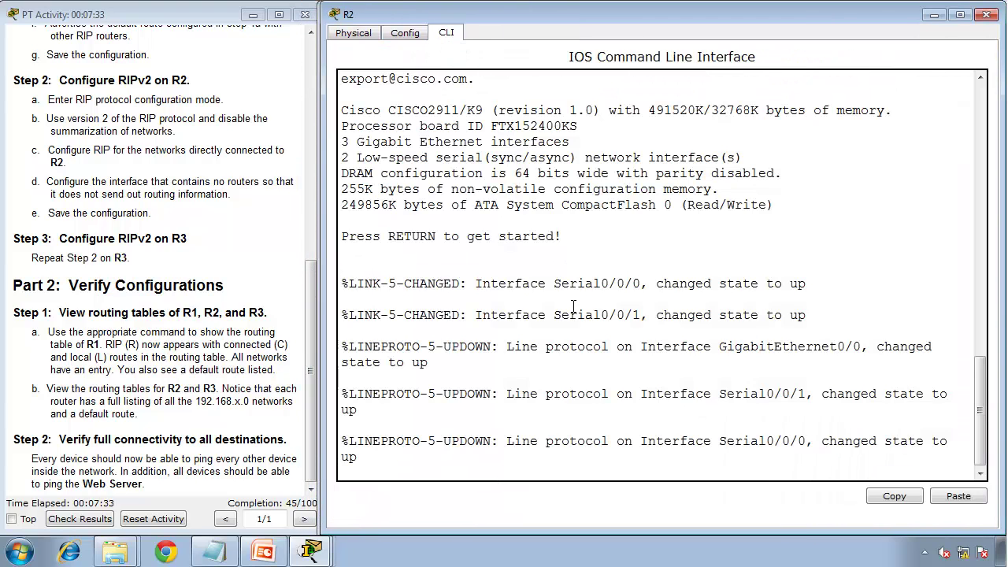
Step: Enter privileged EXEC mode, global configuration mode and RIP router configuration mode on R2
{"action": "key", "text": "Return"}
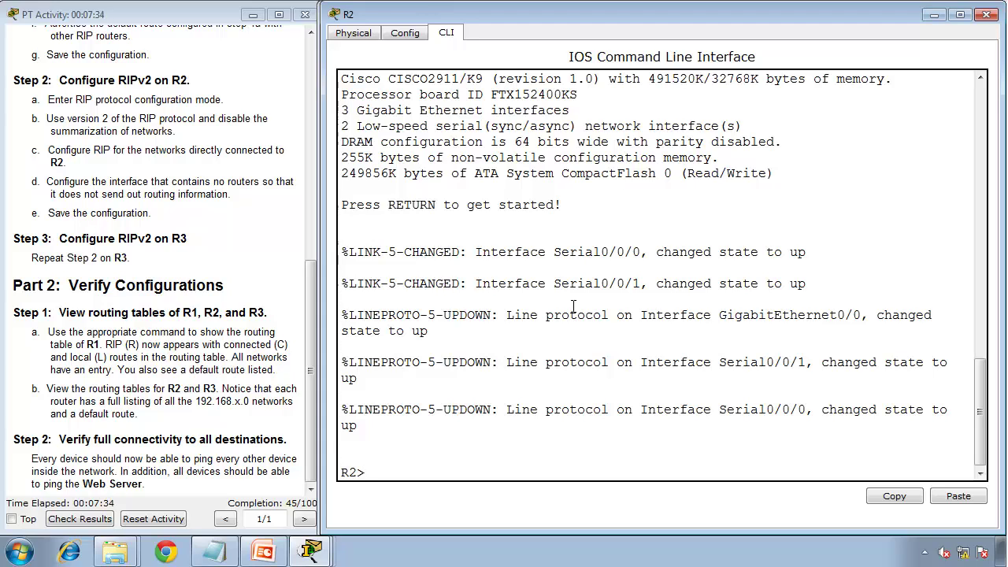
{"action": "type", "text": "enable"}
{"action": "key", "text": "Return"}
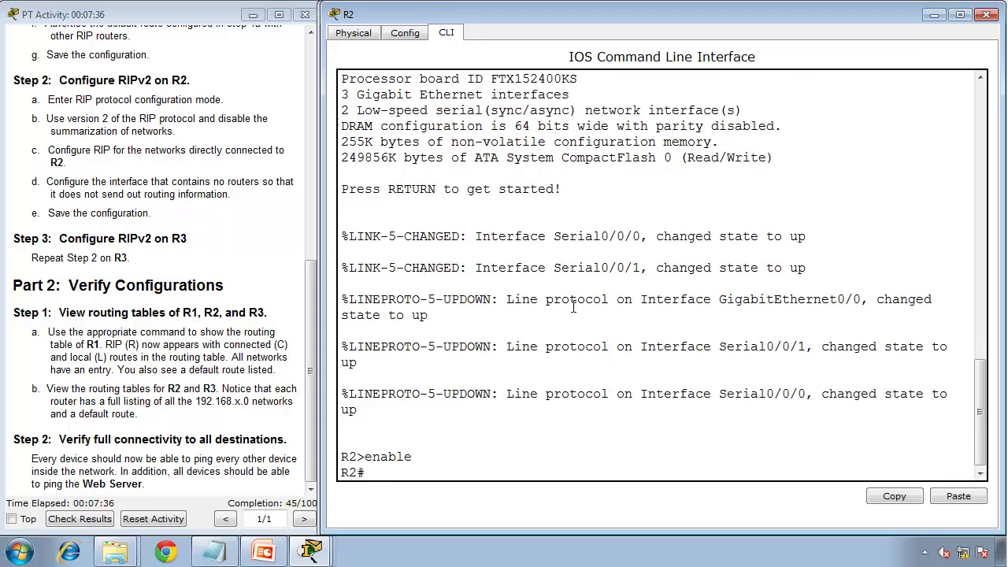
{"action": "type", "text": "configure terminal"}
{"action": "key", "text": "Return"}
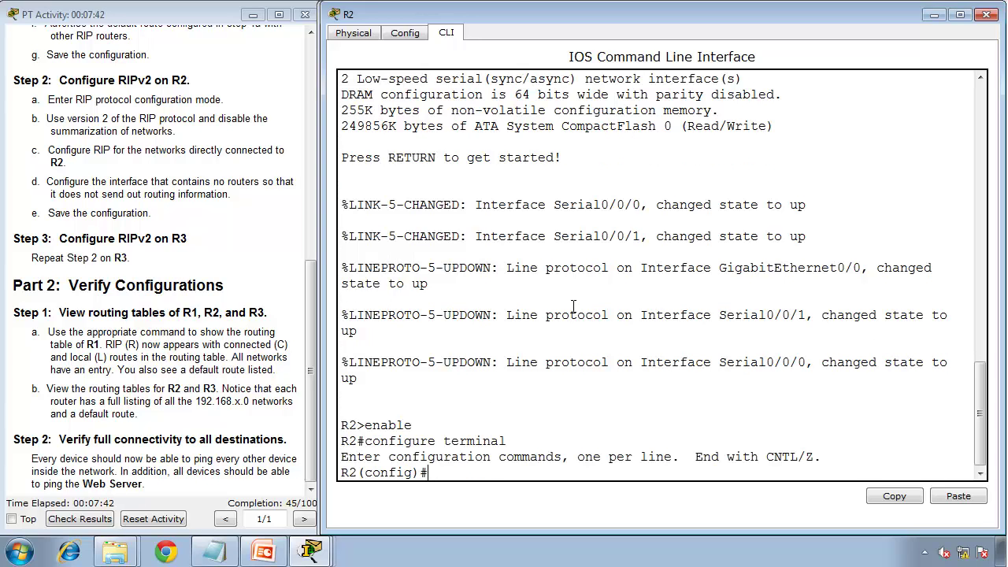
{"action": "type", "text": "router rip"}
{"action": "key", "text": "Return"}
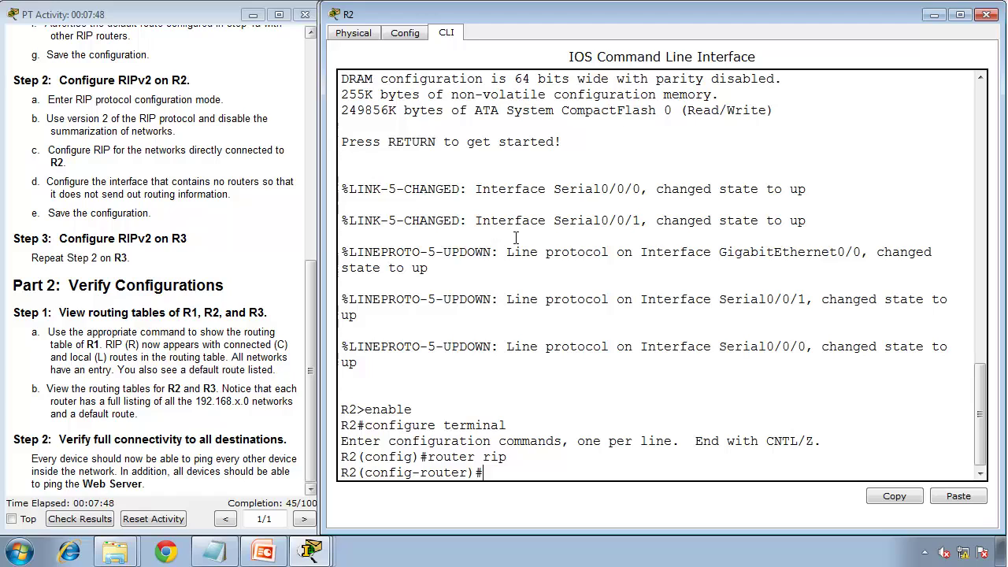
Step: Set R2's RIP to version 2 and disable network summarization with no auto-summary
{"action": "type", "text": "version 2"}
{"action": "key", "text": "Return"}
{"action": "type", "text": "no"}
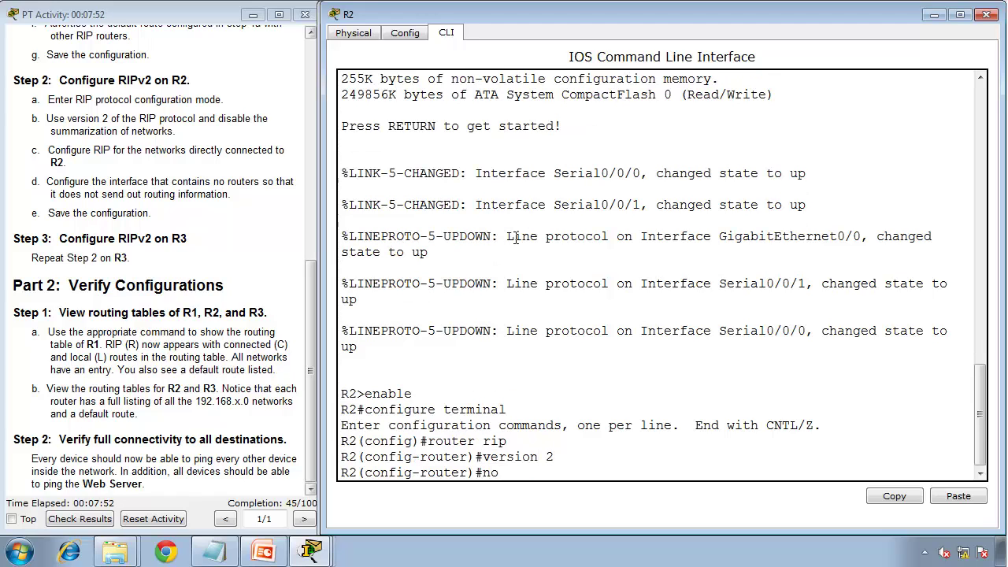
{"action": "type", "text": " auto-summary"}
{"action": "key", "text": "Return"}
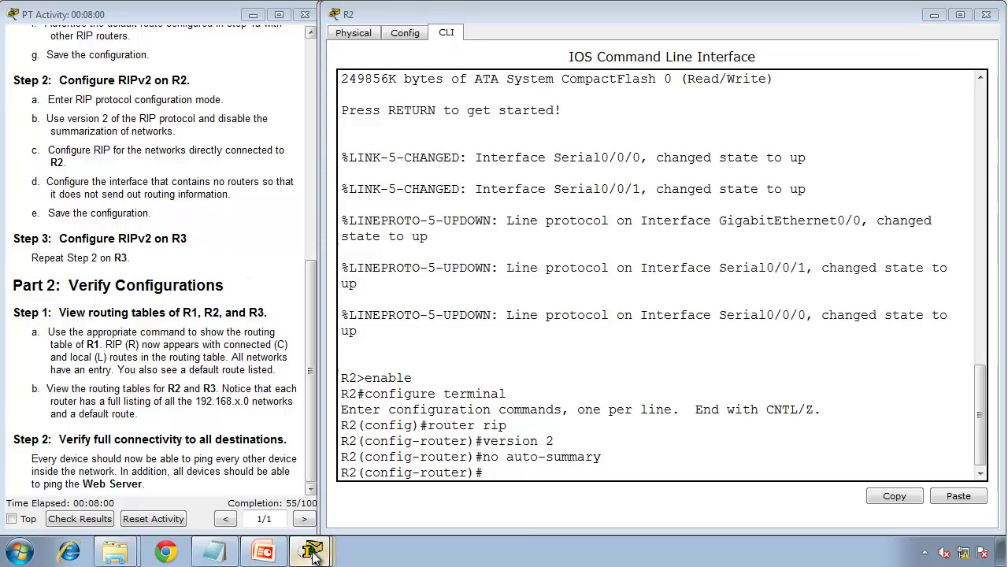
Step: Check the networks connected to R2 in the topology and add network 192.168.2.0 to its RIP configuration
{"action": "mouse_move", "coordinate": [310, 551]}
{"action": "left_click", "coordinate": [266, 463]}
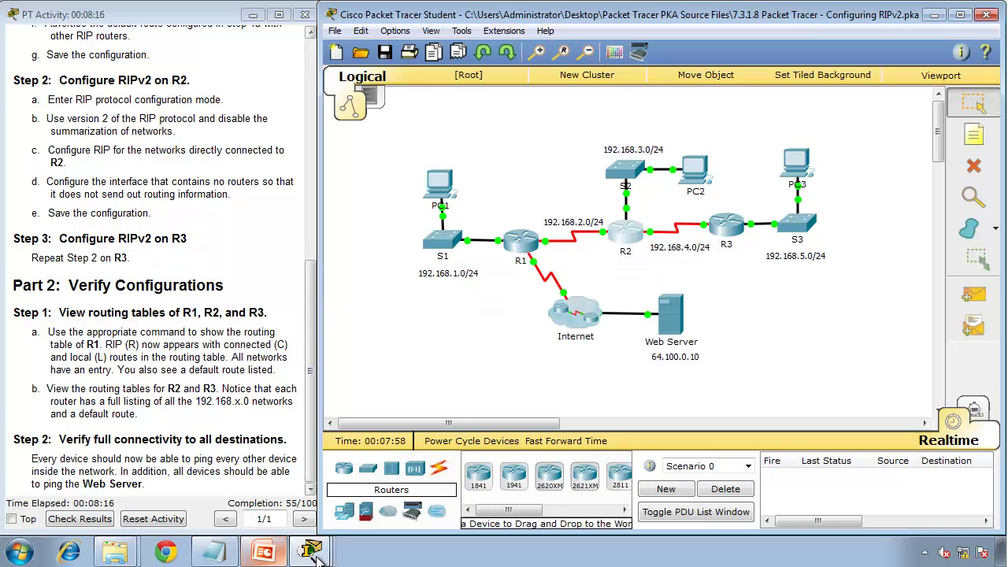
{"action": "mouse_move", "coordinate": [311, 551]}
{"action": "left_click", "coordinate": [311, 515]}
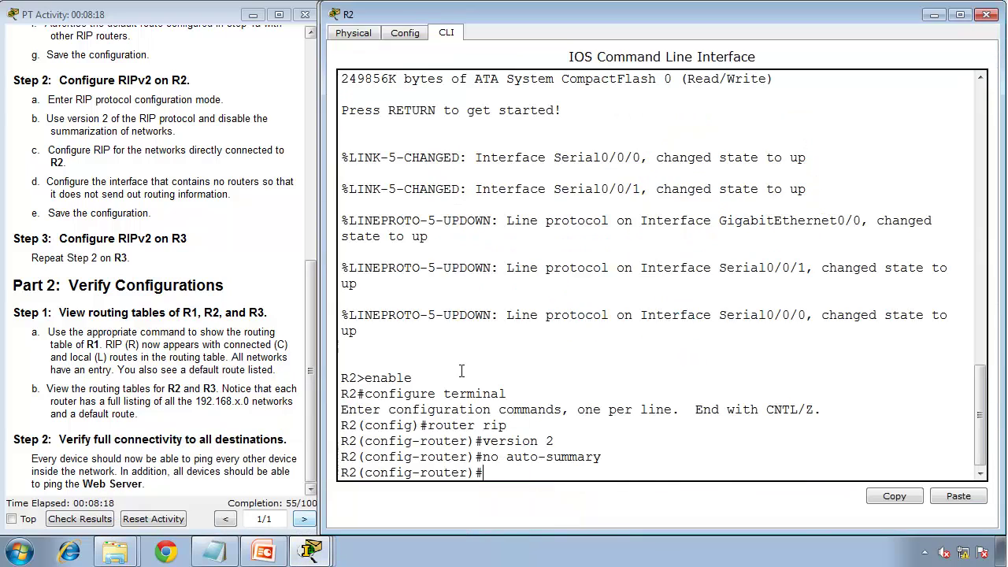
{"action": "type", "text": "netowwork 192,"}
{"action": "key", "text": "BackSpace"}
{"action": "type", "text": ".16"}
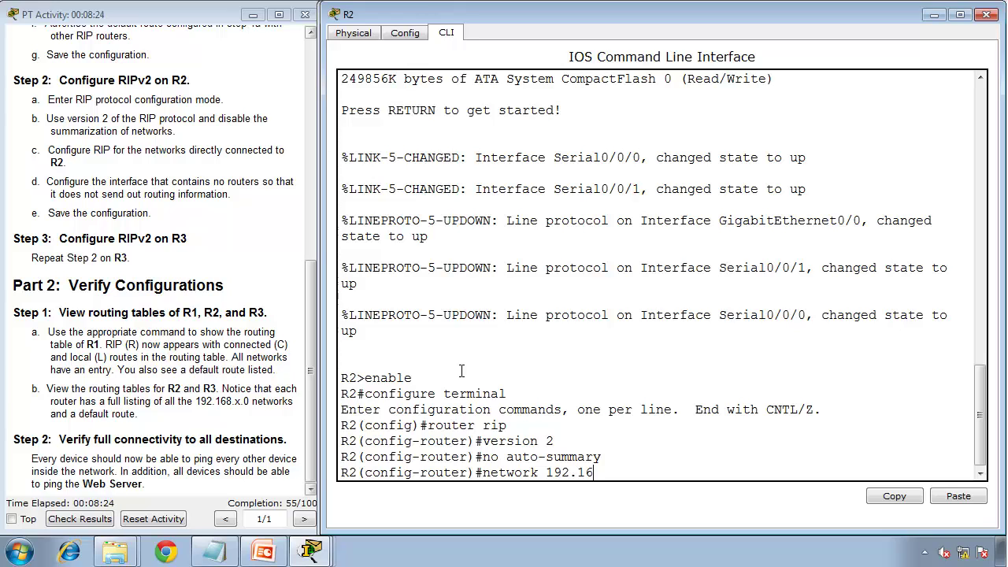
{"action": "type", "text": "8.2.0"}
{"action": "key", "text": "Return"}
Step: Add networks 192.168.3.0 and 192.168.4.0 to R2's RIP configuration
{"action": "type", "text": "network 192.168"}
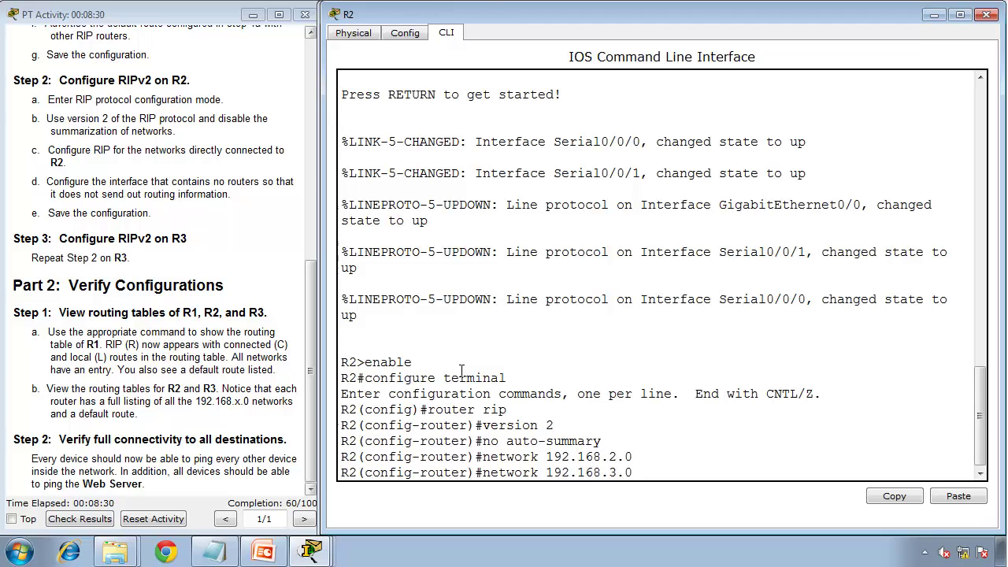
{"action": "type", "text": ".3.0"}
{"action": "key", "text": "Return"}
{"action": "type", "text": "netor"}
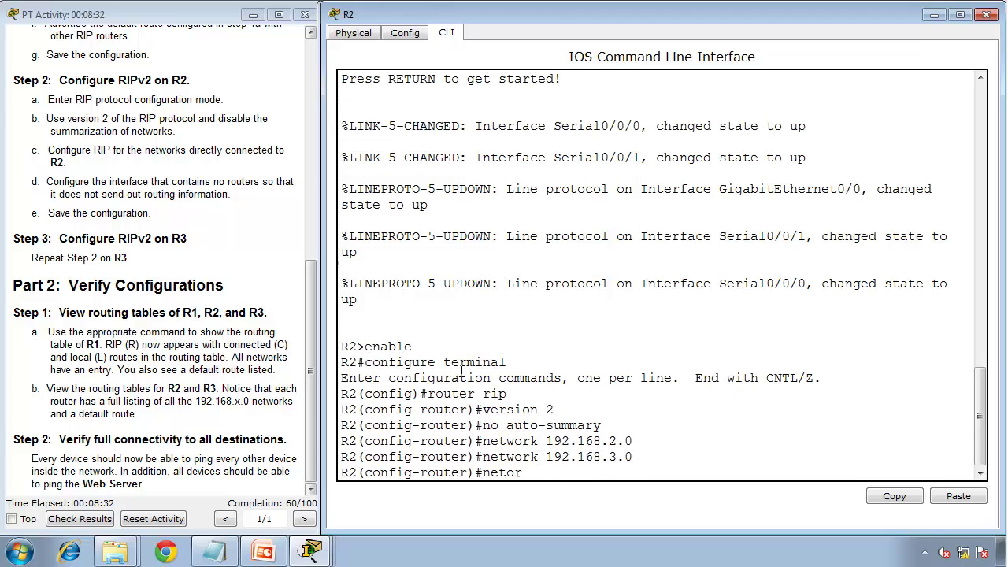
{"action": "type", "text": "k 192.168.4.0"}
{"action": "key", "text": "Left"}
{"action": "key", "text": "Left"}
{"action": "key", "text": "Left"}
{"action": "key", "text": "Left"}
{"action": "type", "text": "w\\"}
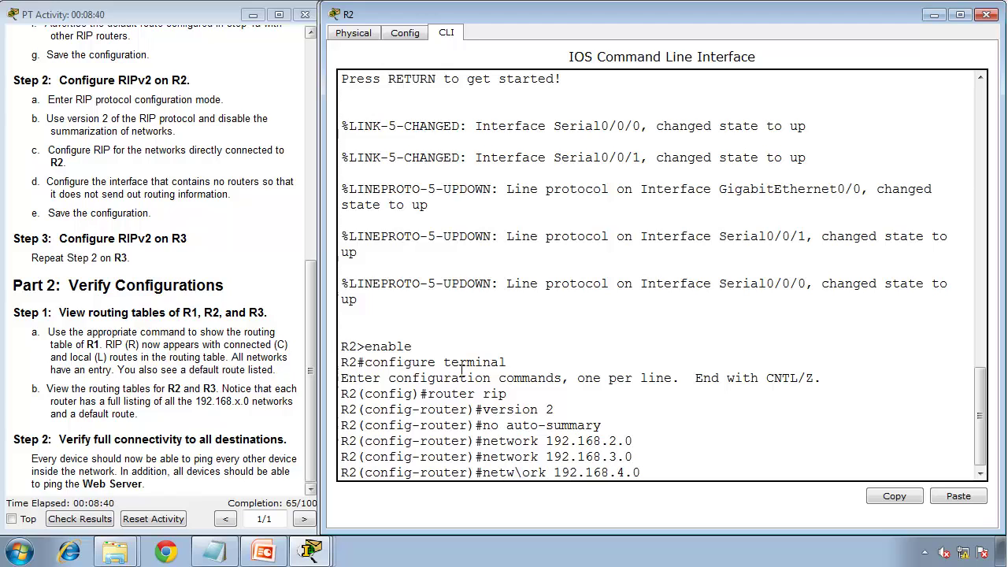
{"action": "key", "text": "BackSpace"}
{"action": "key", "text": "Return"}
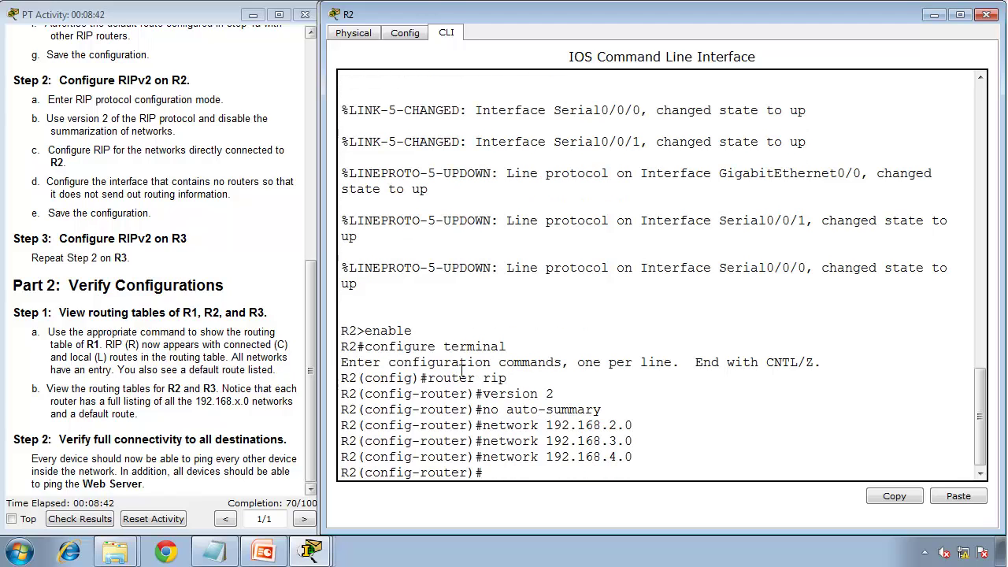
Step: Check which R2 interface connects to S2 in the topology and make g0/0 passive in R2's RIP configuration
{"action": "left_click", "coordinate": [934, 16]}
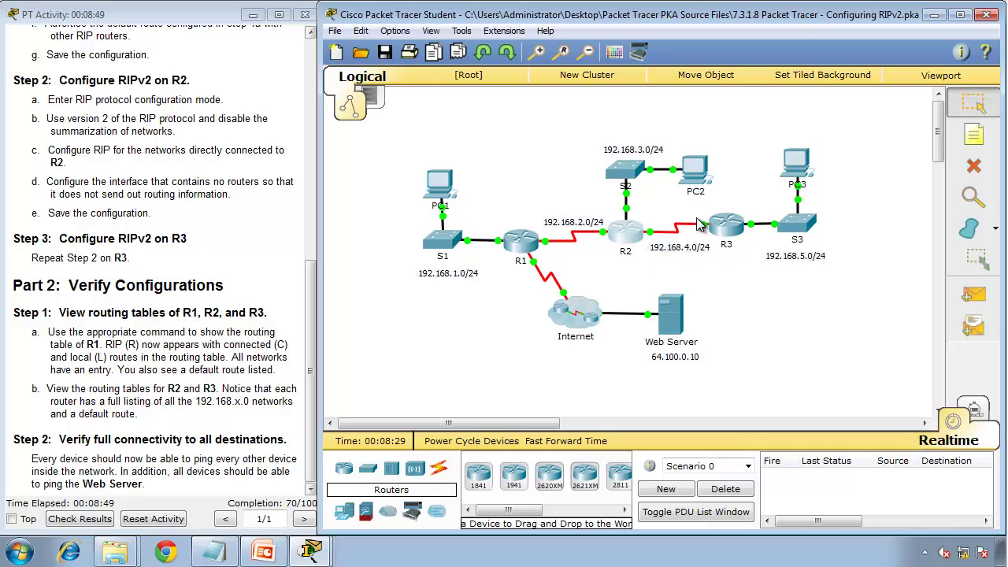
{"action": "left_click", "coordinate": [78, 180]}
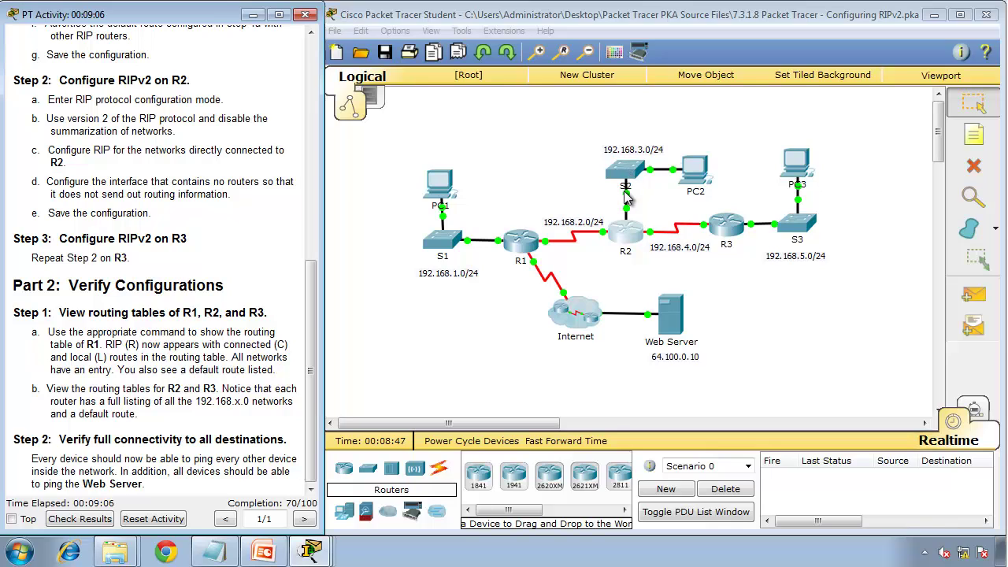
{"action": "mouse_move", "coordinate": [310, 546]}
{"action": "left_click", "coordinate": [305, 528]}
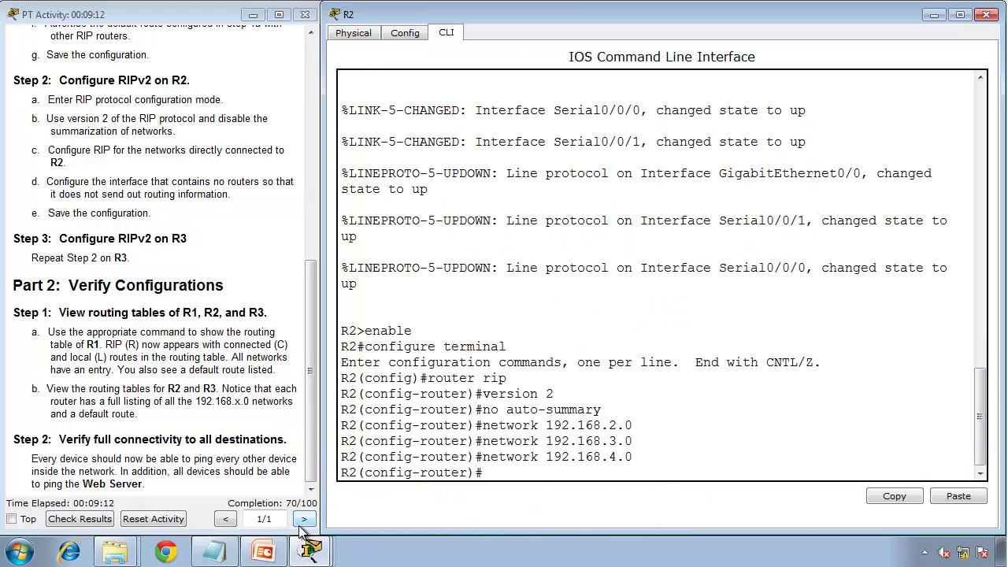
{"action": "type", "text": "passive"}
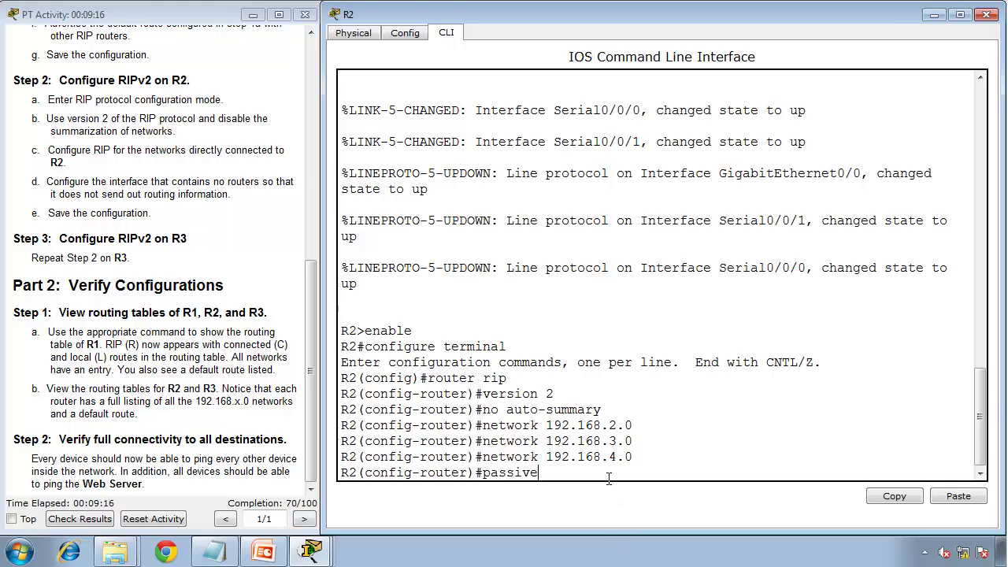
{"action": "type", "text": "-interface"}
{"action": "key", "text": "alt+Tab"}
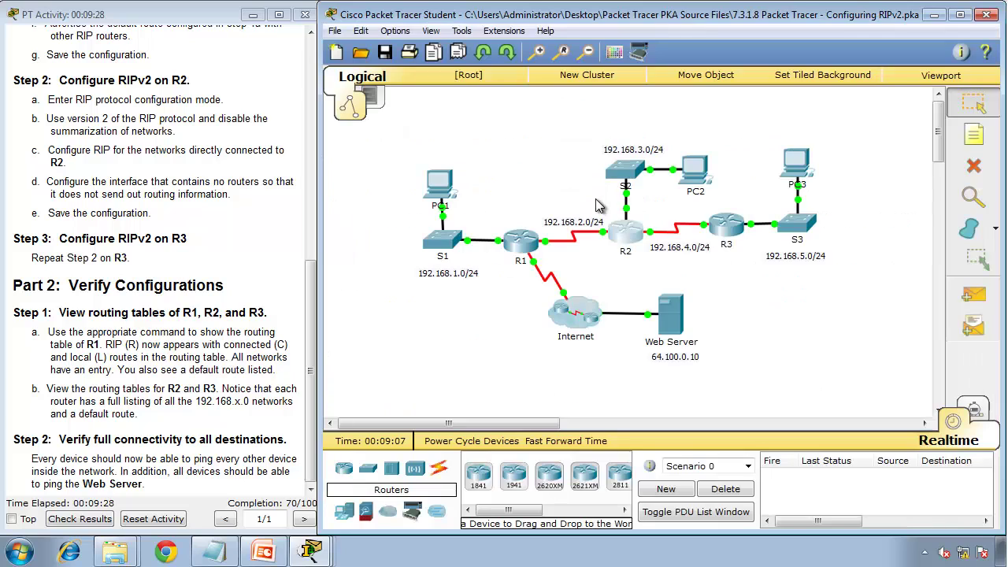
{"action": "mouse_move", "coordinate": [630, 211]}
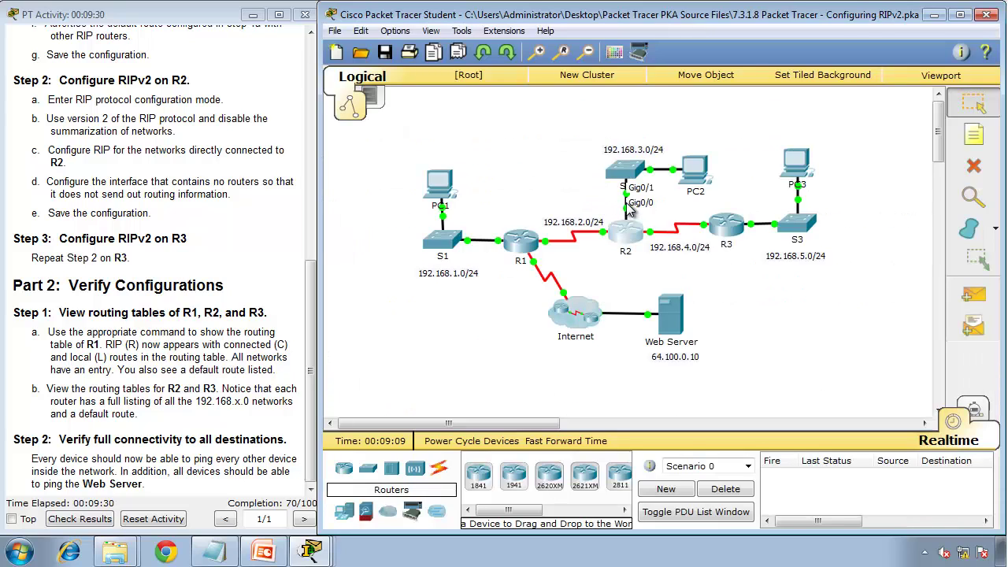
{"action": "left_click", "coordinate": [319, 555]}
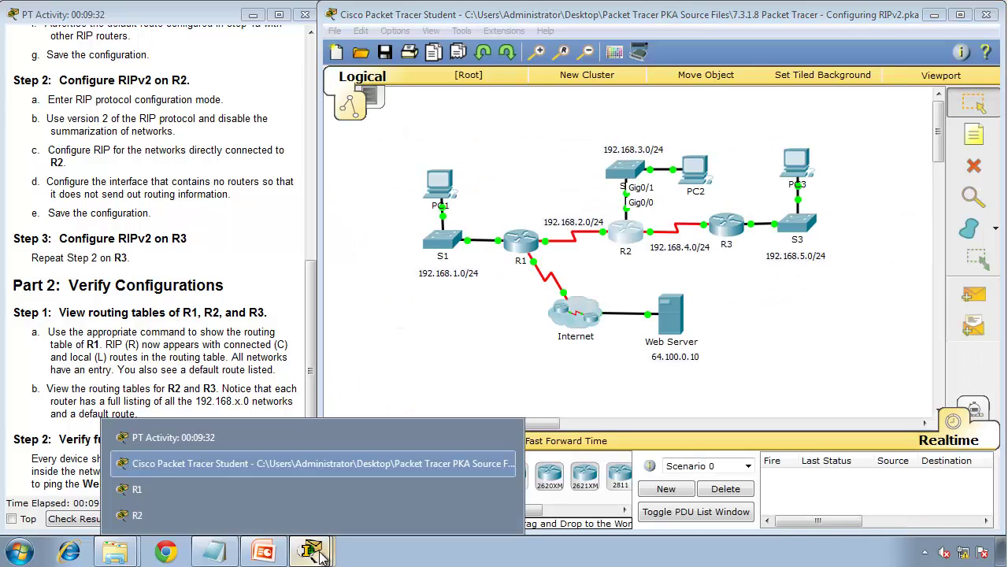
{"action": "left_click", "coordinate": [236, 515]}
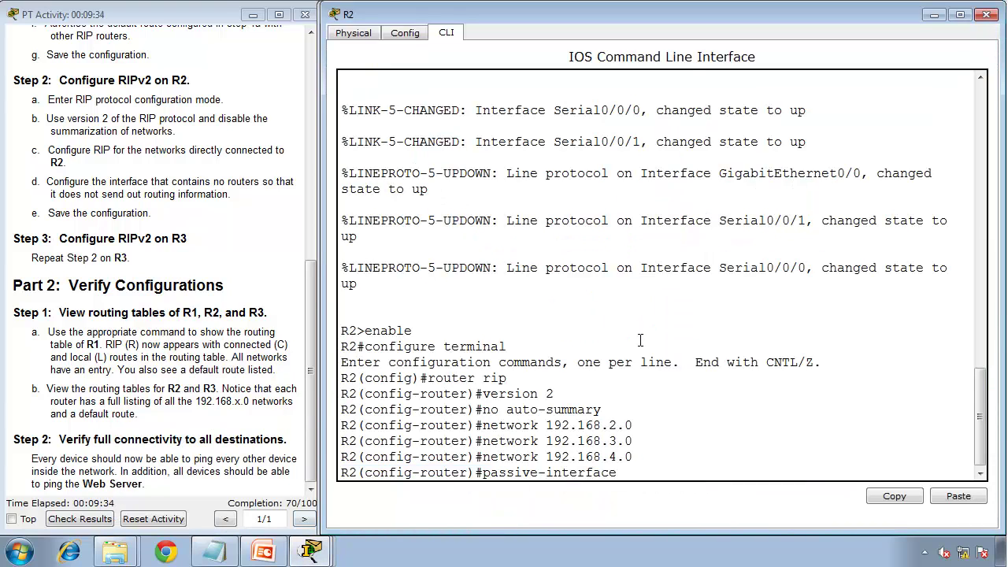
{"action": "type", "text": "g0/0/"}
{"action": "key", "text": "BackSpace"}
{"action": "key", "text": "Return"}
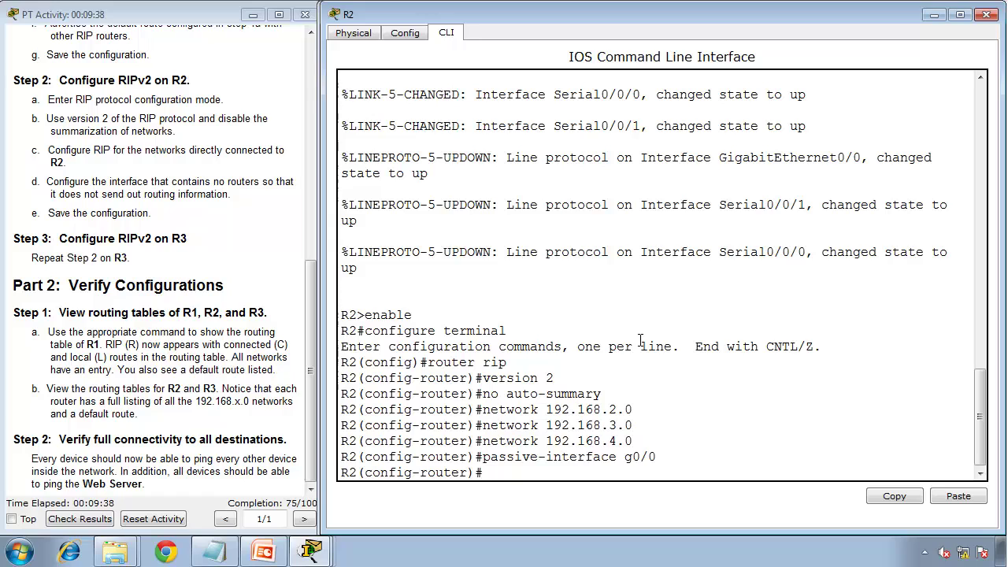
{"action": "type", "text": "passiv"}
{"action": "key", "text": "BackSpace"}
{"action": "key", "text": "BackSpace"}
{"action": "type", "text": "sive-interface"}
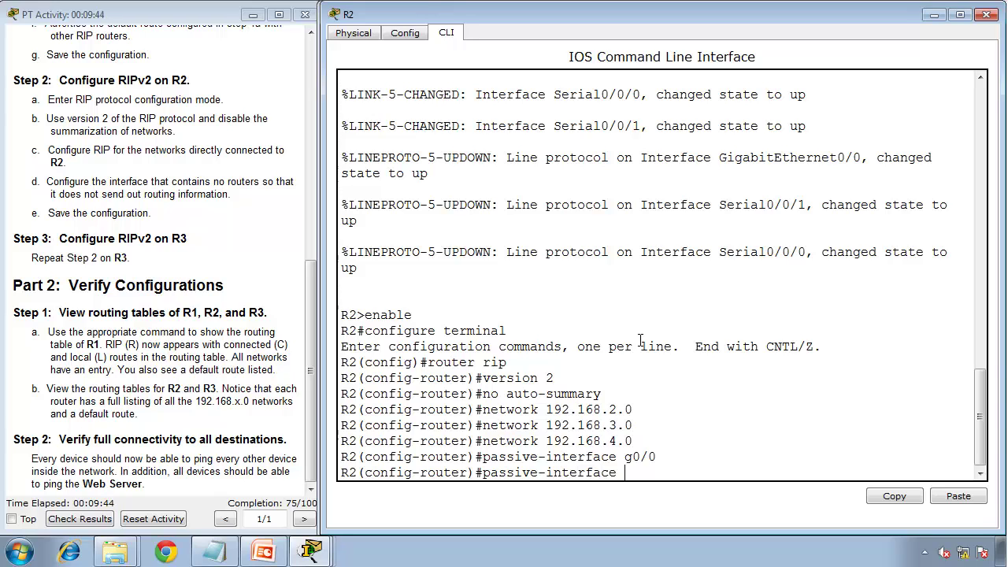
{"action": "type", "text": " default"}
{"action": "key", "text": "BackSpace"}
{"action": "key", "text": "BackSpace"}
{"action": "key", "text": "BackSpace"}
{"action": "key", "text": "BackSpace"}
{"action": "key", "text": "BackSpace"}
{"action": "key", "text": "BackSpace"}
{"action": "key", "text": "BackSpace"}
{"action": "key", "text": "BackSpace"}
{"action": "key", "text": "BackSpace"}
{"action": "key", "text": "BackSpace"}
{"action": "key", "text": "BackSpace"}
{"action": "key", "text": "BackSpace"}
{"action": "key", "text": "BackSpace"}
{"action": "key", "text": "BackSpace"}
{"action": "key", "text": "BackSpace"}
{"action": "key", "text": "BackSpace"}
{"action": "key", "text": "BackSpace"}
{"action": "key", "text": "BackSpace"}
{"action": "key", "text": "BackSpace"}
{"action": "key", "text": "BackSpace"}
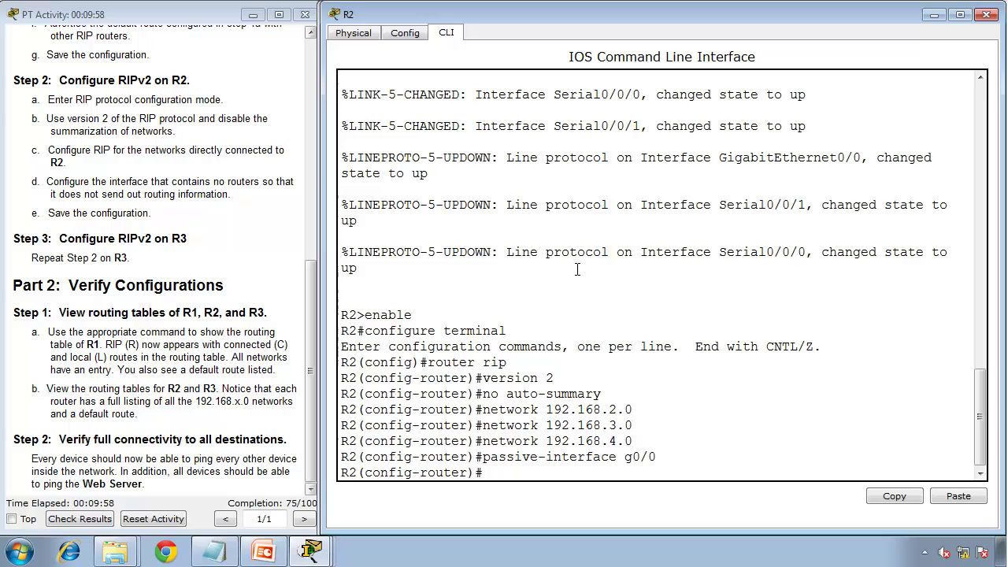
Step: Leave configuration mode on R2 and save its running-config to startup-config
{"action": "type", "text": "end"}
{"action": "key", "text": "Return"}
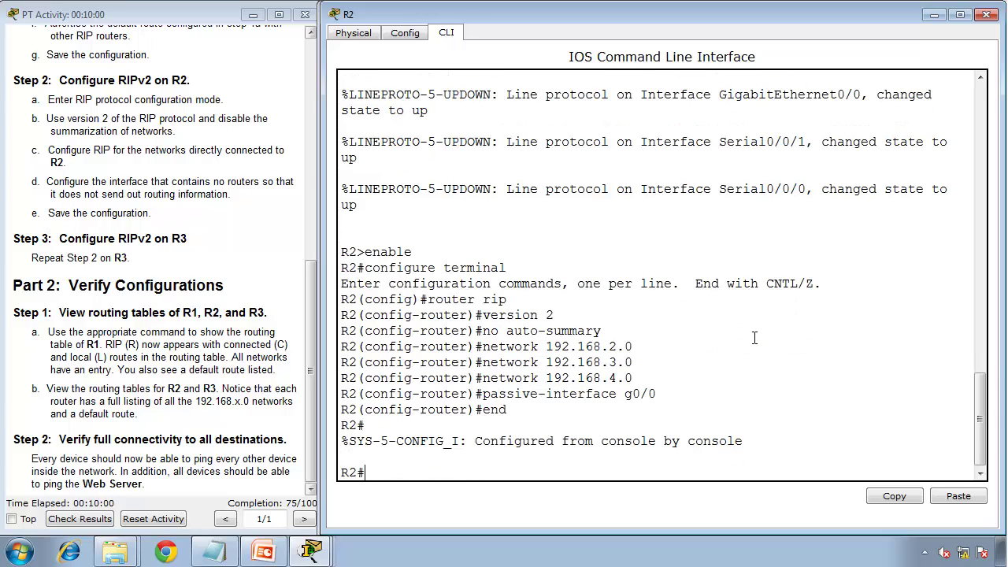
{"action": "type", "text": "copy running-config s"}
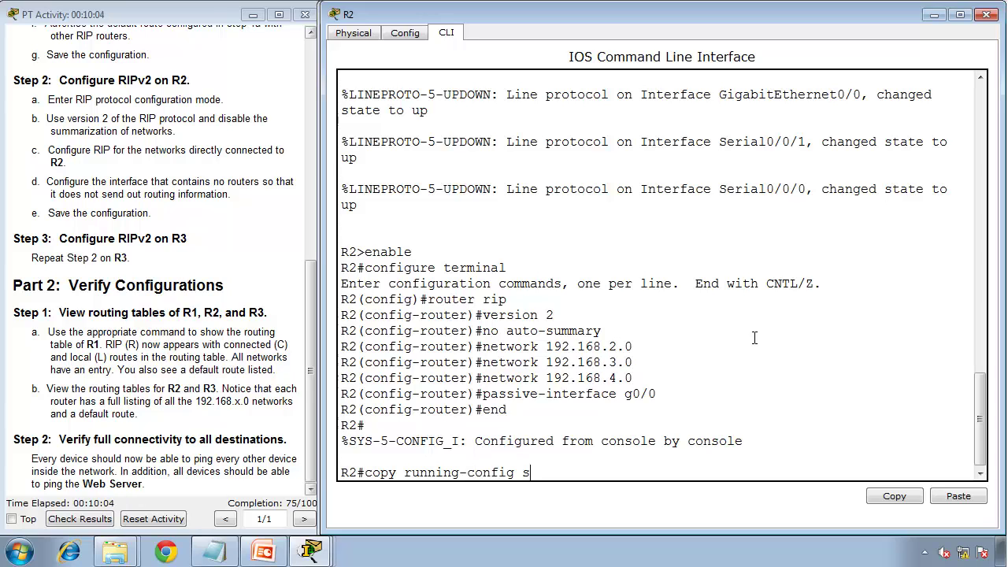
{"action": "type", "text": "tartup-conf"}
{"action": "type", "text": "ig"}
{"action": "key", "text": "Return"}
{"action": "key", "text": "Return"}
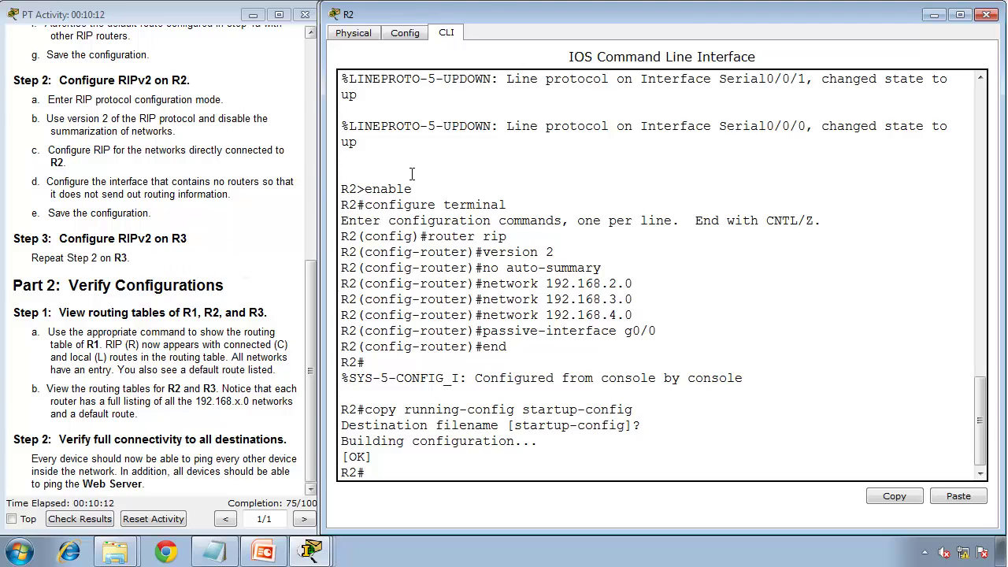
Step: Open R3's command-line interface, widen its window to fill the area beside the instructions, and start the console session
{"action": "left_click", "coordinate": [933, 15]}
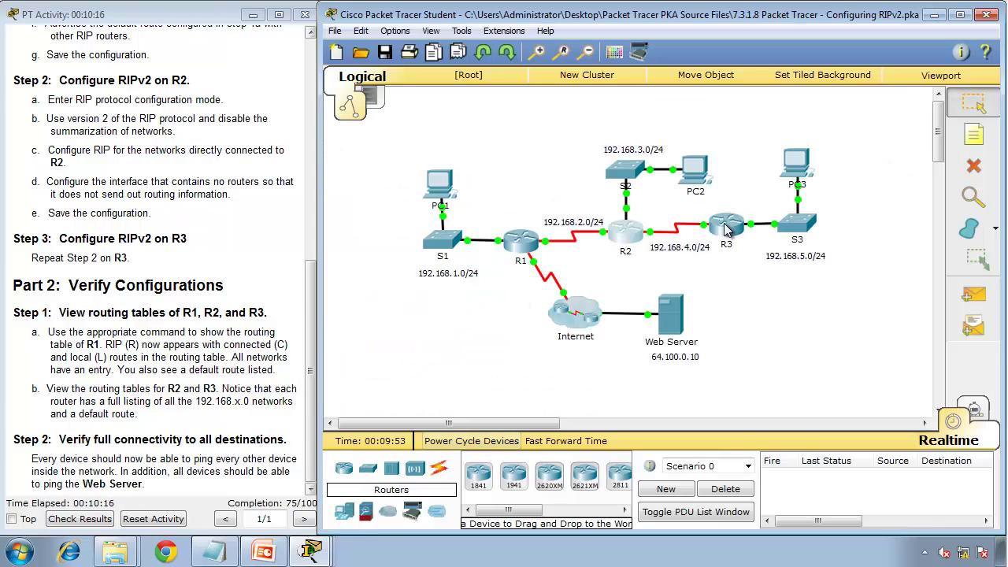
{"action": "left_click", "coordinate": [726, 227]}
{"action": "left_click", "coordinate": [771, 275]}
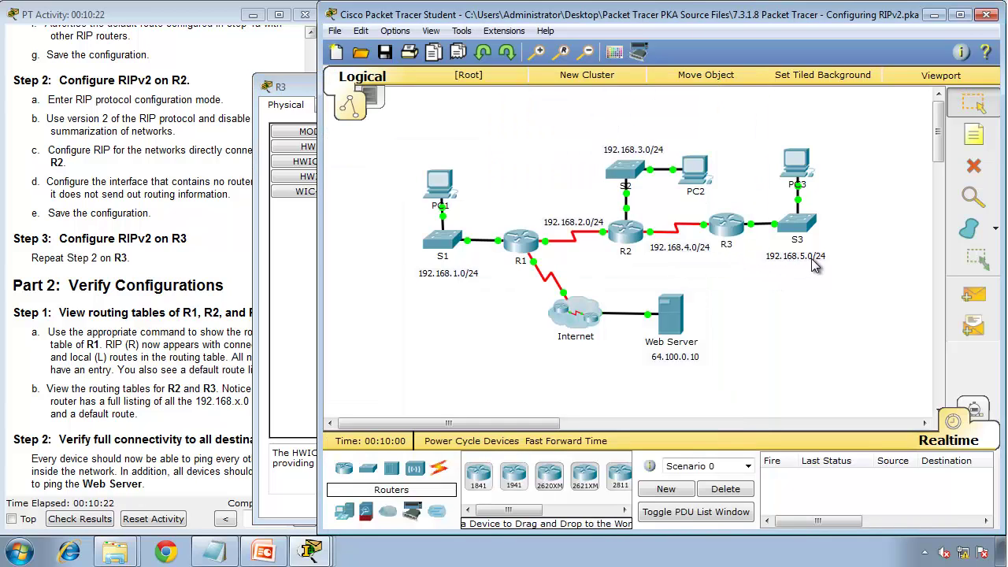
{"action": "left_click", "coordinate": [288, 285]}
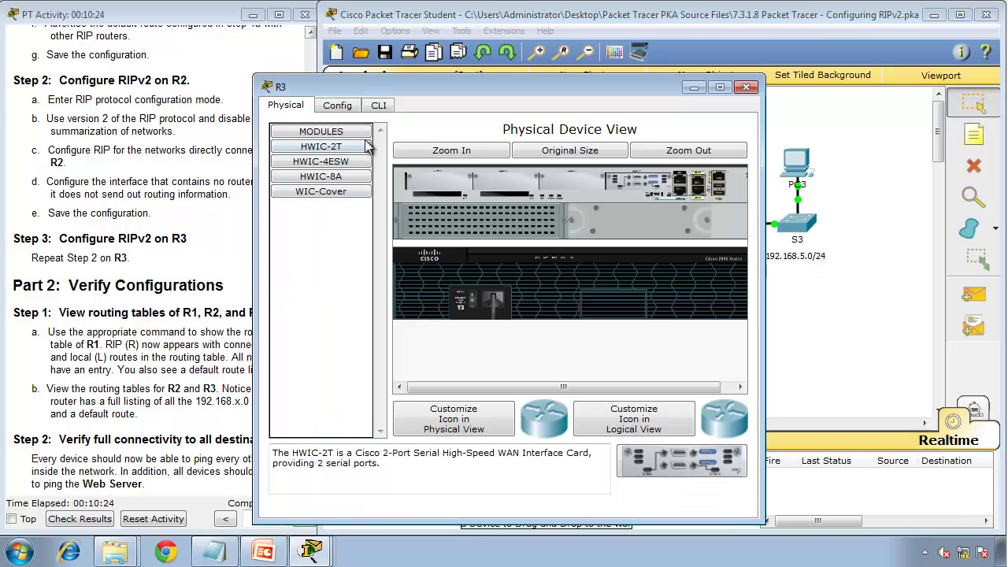
{"action": "left_click", "coordinate": [378, 104]}
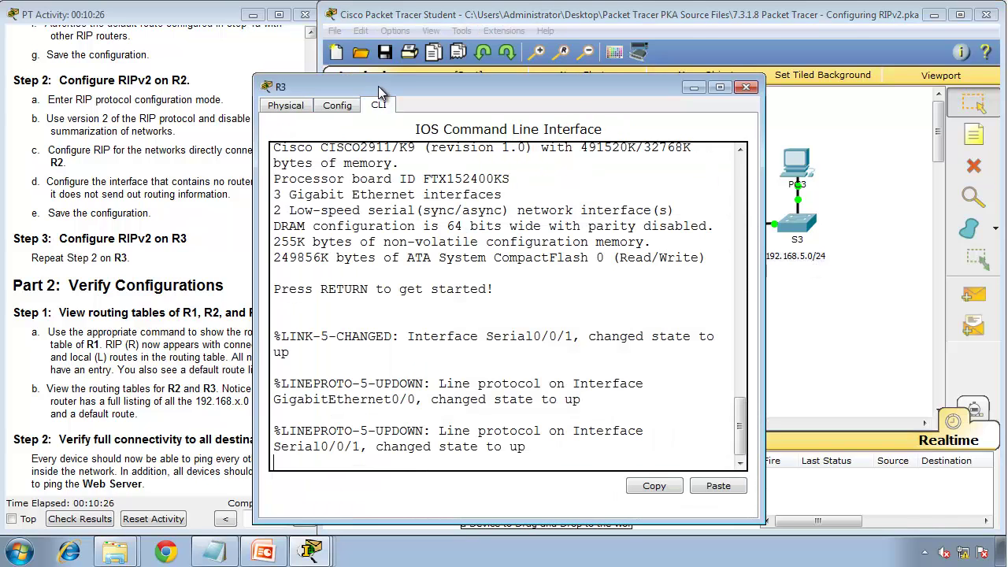
{"action": "left_click_drag", "start_coordinate": [378, 83], "coordinate": [1006, 142]}
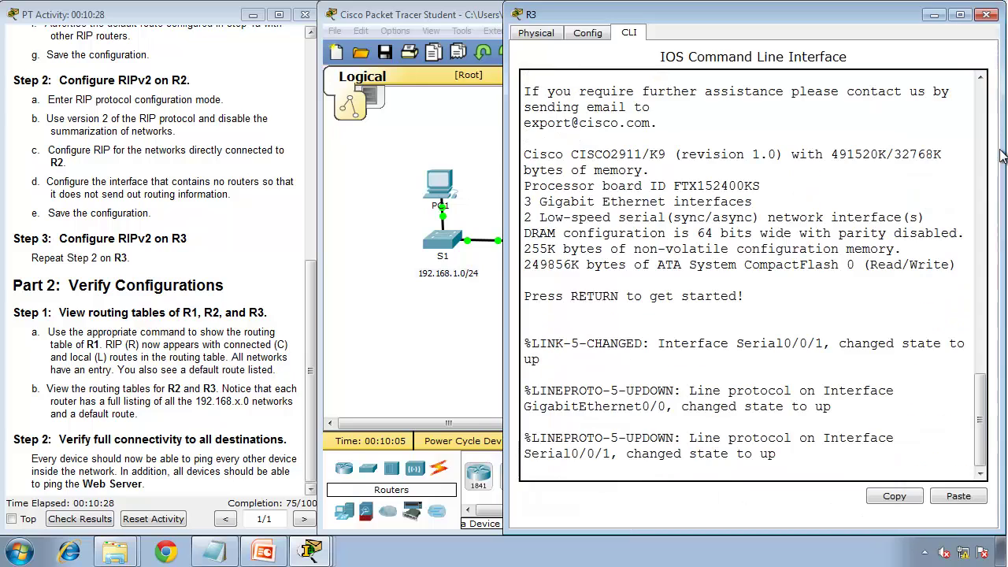
{"action": "left_click_drag", "start_coordinate": [508, 289], "coordinate": [325, 299]}
{"action": "left_click", "coordinate": [536, 281]}
{"action": "key", "text": "Return"}
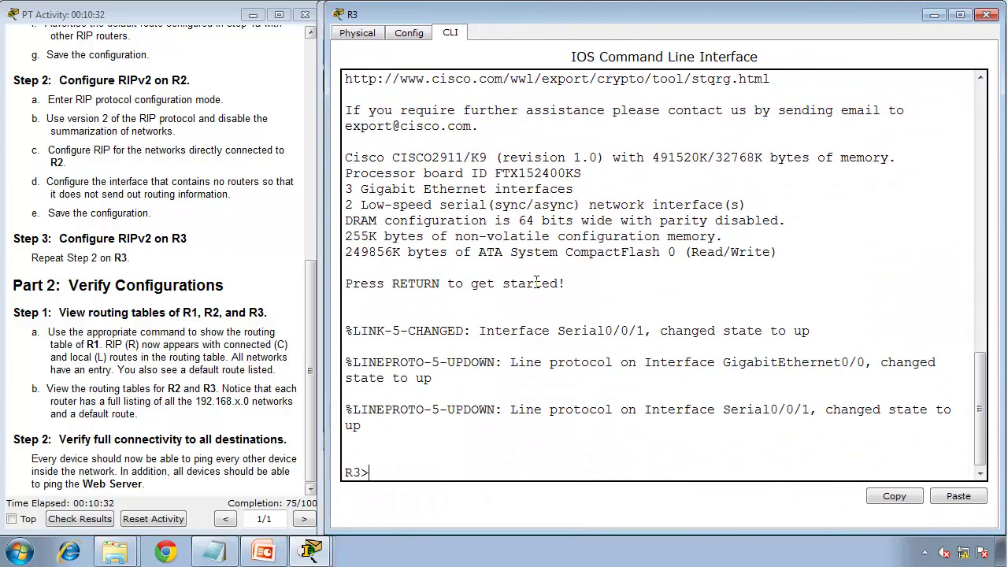
Step: Enter privileged EXEC mode, global configuration mode and RIP router configuration mode on R3
{"action": "type", "text": "enable"}
{"action": "key", "text": "Return"}
{"action": "type", "text": "conf"}
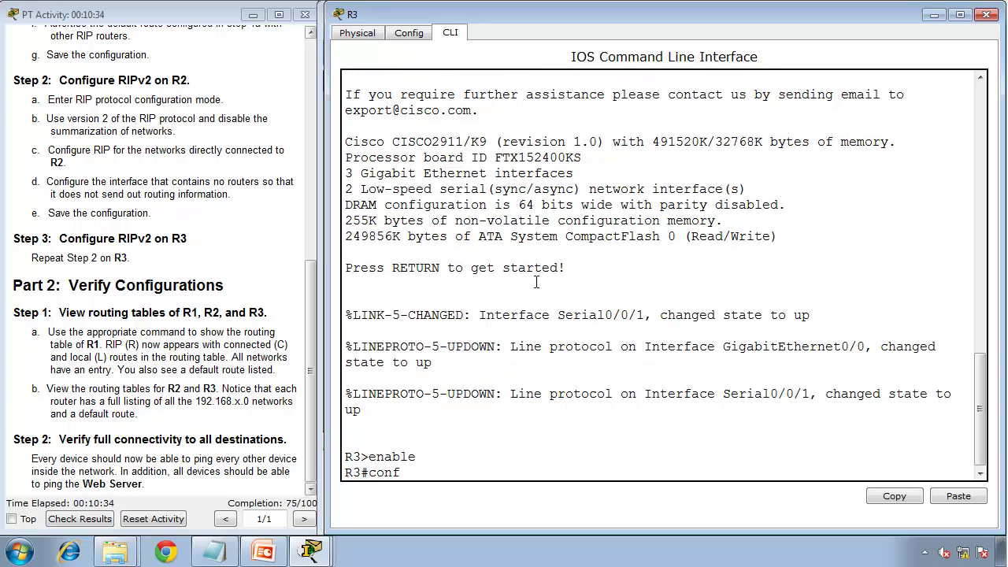
{"action": "type", "text": "ig t"}
{"action": "key", "text": "Return"}
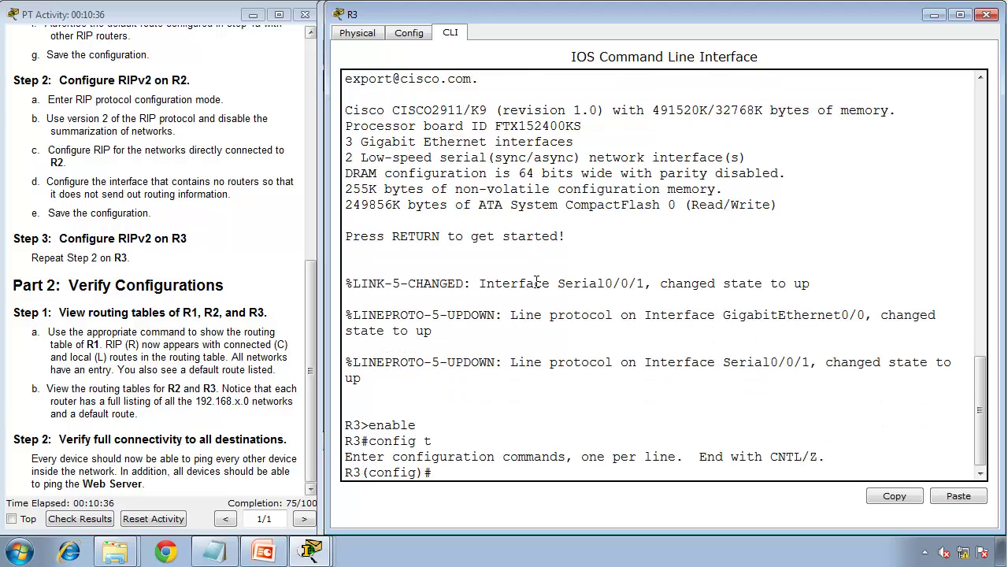
{"action": "type", "text": "router rip"}
{"action": "key", "text": "Return"}
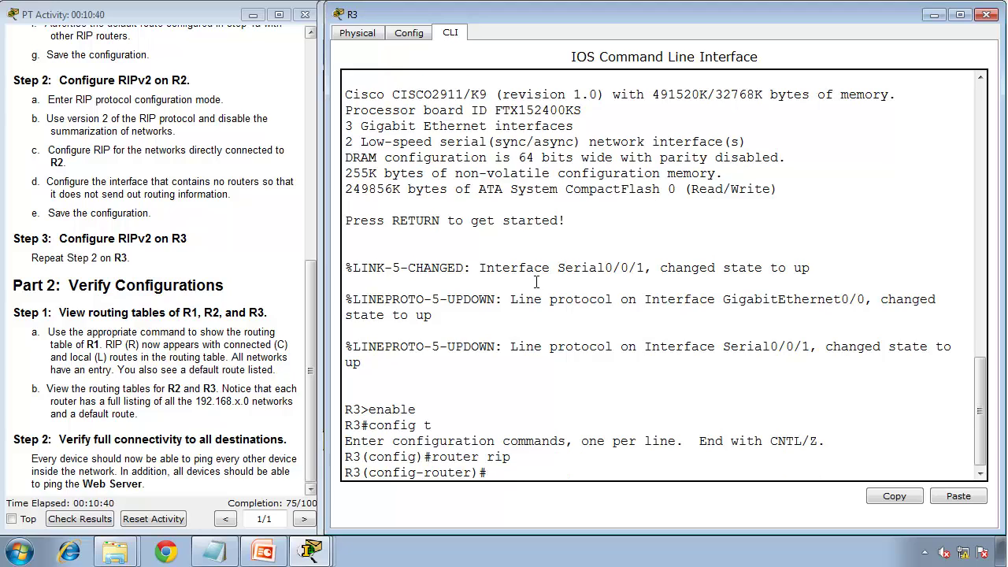
Step: Set R3's RIP to version 2 and disable network summarization with no auto-summary
{"action": "type", "text": "version 2"}
{"action": "key", "text": "Return"}
{"action": "type", "text": "no a"}
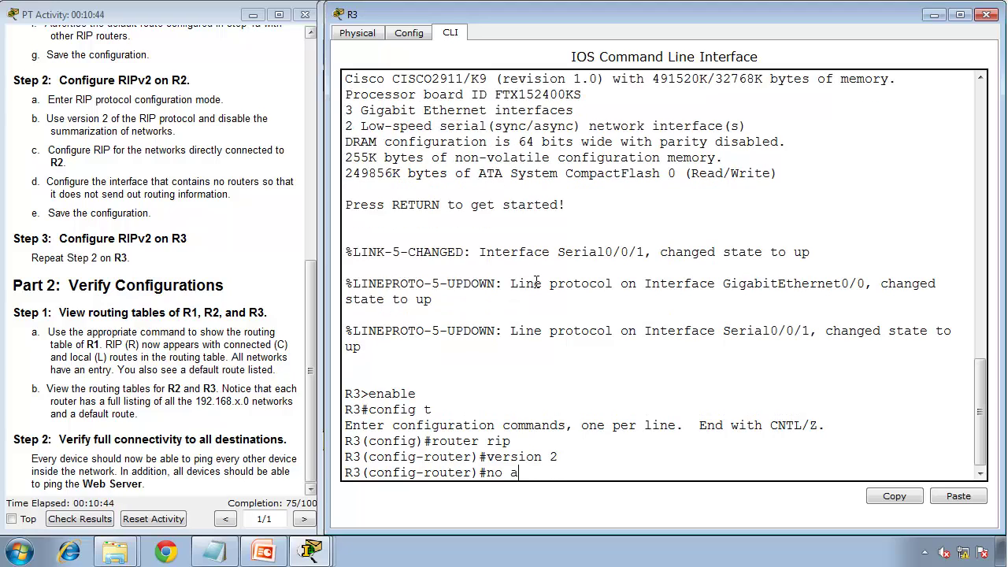
{"action": "type", "text": "uto-summary"}
{"action": "key", "text": "Return"}
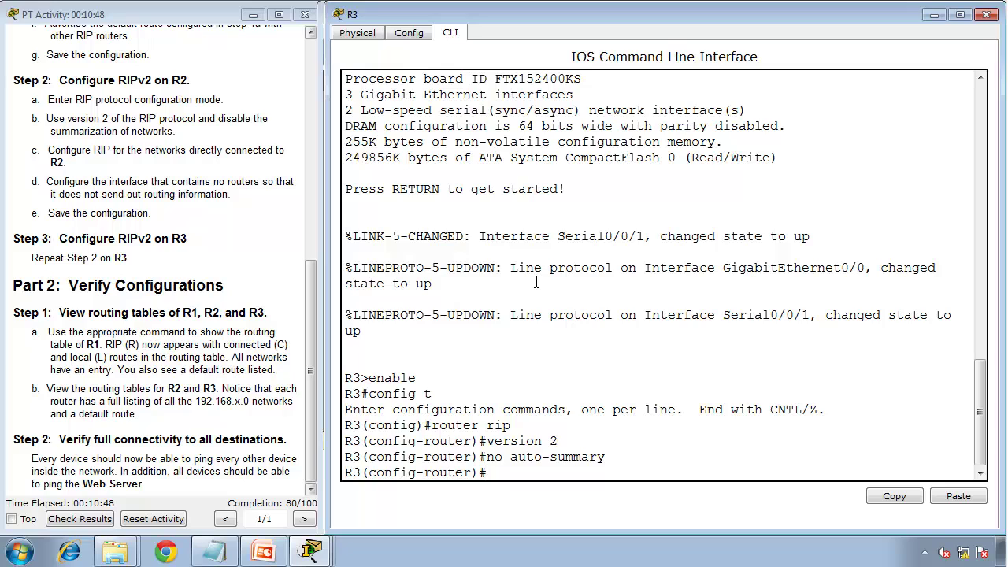
Step: Check the networks connected to R3 in the topology and add network 192.168.4.0 to its RIP configuration
{"action": "type", "text": "netwrok"}
{"action": "type", "text": "ork 192.16"}
{"action": "type", "text": "8."}
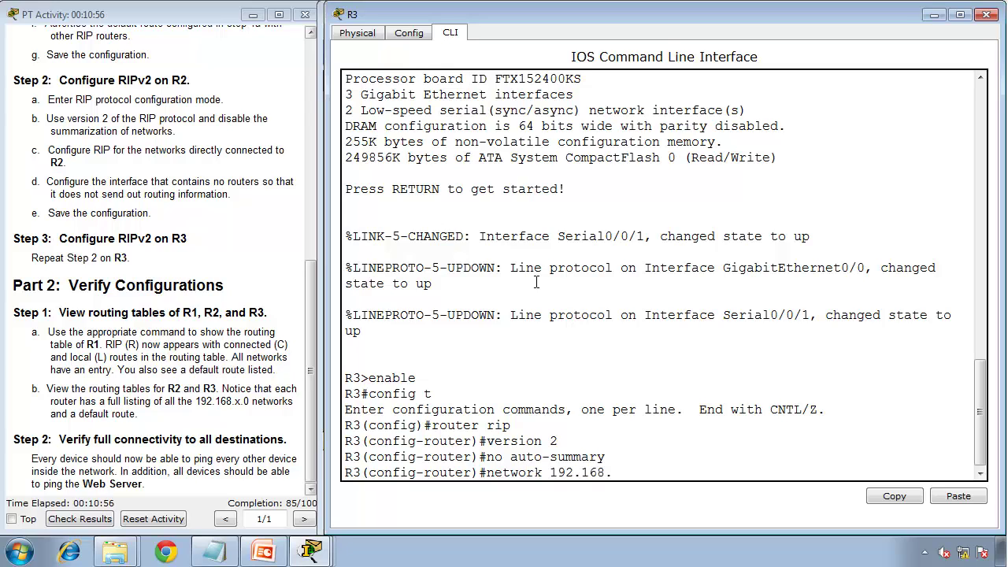
{"action": "left_click", "coordinate": [311, 551]}
{"action": "left_click", "coordinate": [295, 453]}
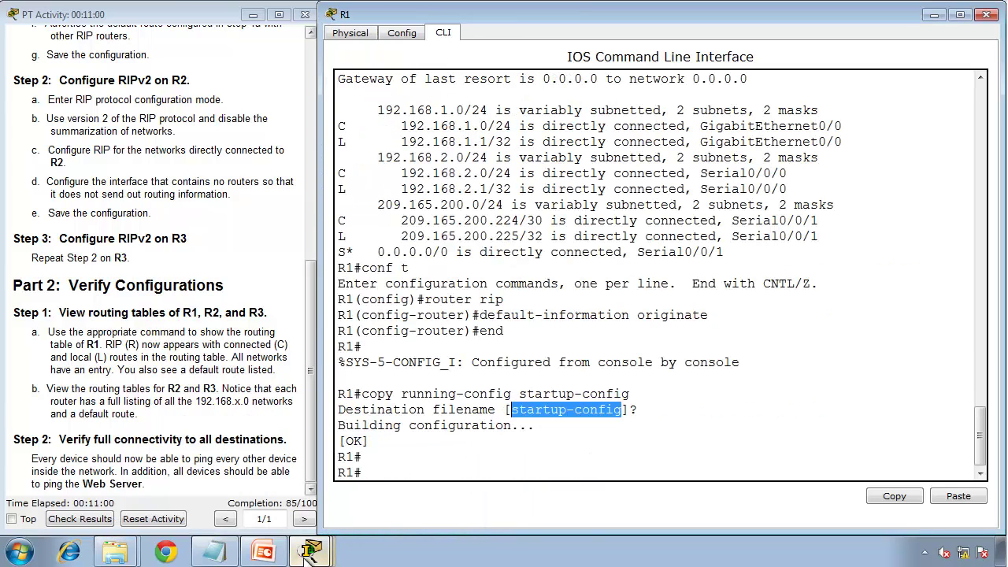
{"action": "left_click", "coordinate": [309, 553]}
{"action": "left_click", "coordinate": [301, 439]}
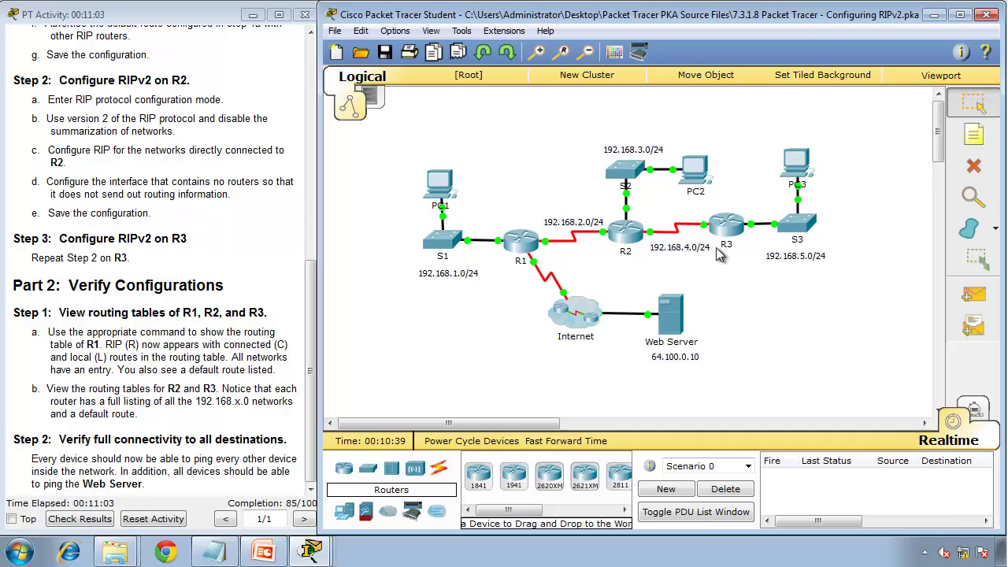
{"action": "left_click", "coordinate": [321, 554]}
{"action": "left_click", "coordinate": [331, 516]}
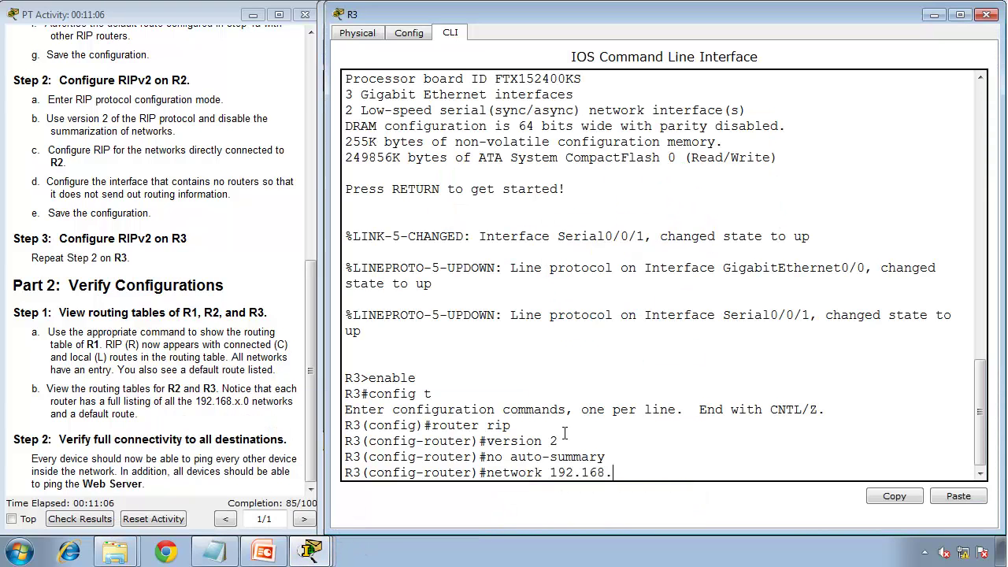
{"action": "type", "text": "4.0"}
{"action": "key", "text": "Return"}
Step: Add network 192.168.5.0 to R3's RIP configuration
{"action": "type", "text": "network 18"}
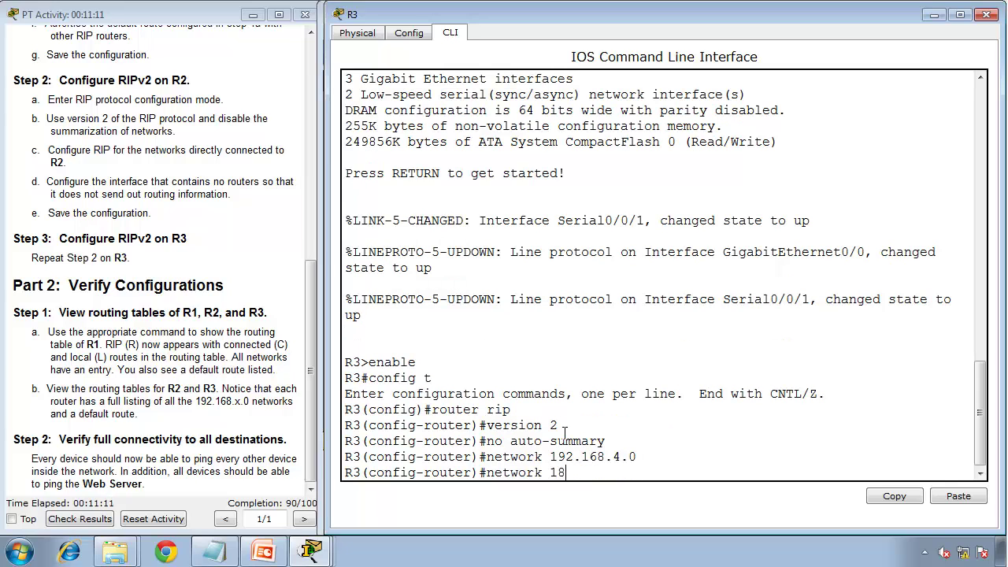
{"action": "key", "text": "BackSpace"}
{"action": "type", "text": "92.168.4.05."}
{"action": "key", "text": "BackSpace"}
{"action": "type", "text": "5."}
{"action": "key", "text": "Return"}
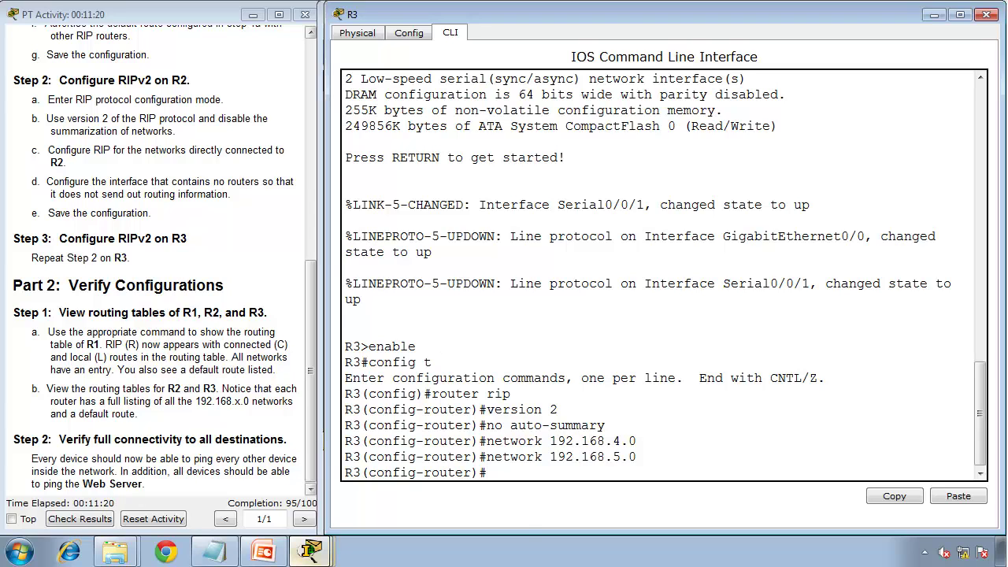
Step: Check the topology and R2's configuration for reference, then make interface g0/0 passive in R3's RIP configuration
{"action": "mouse_move", "coordinate": [308, 553]}
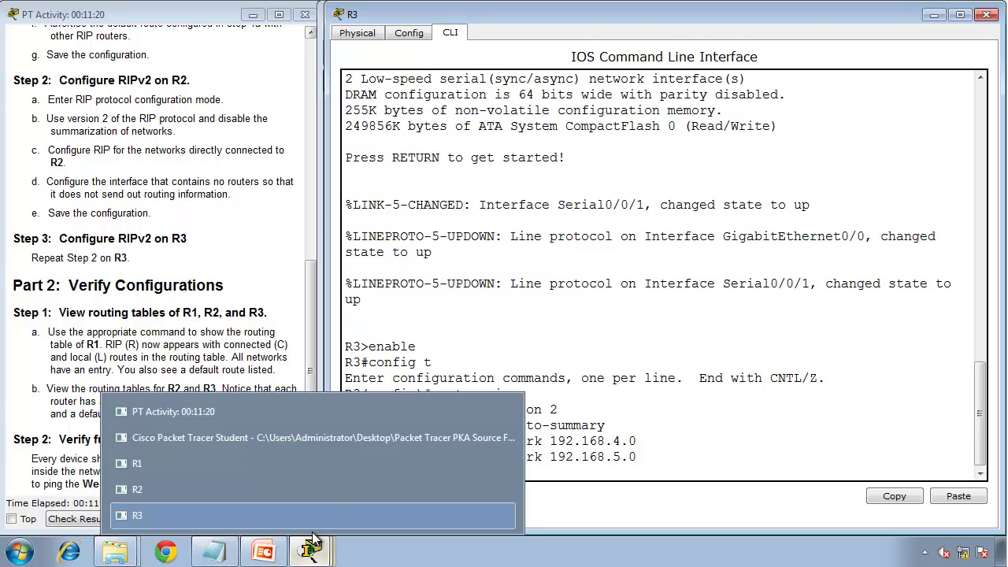
{"action": "left_click", "coordinate": [326, 439]}
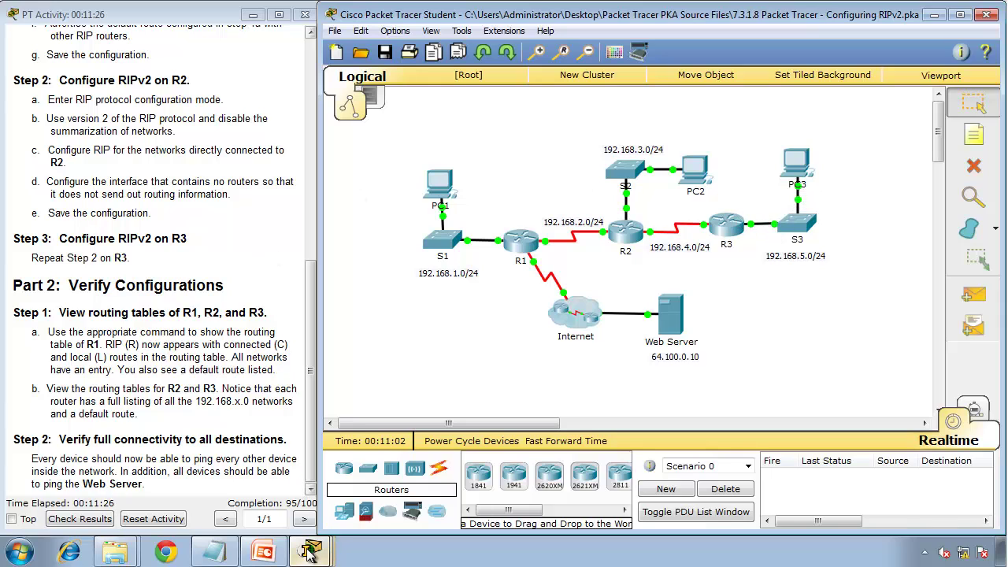
{"action": "mouse_move", "coordinate": [310, 553]}
{"action": "left_click", "coordinate": [292, 496]}
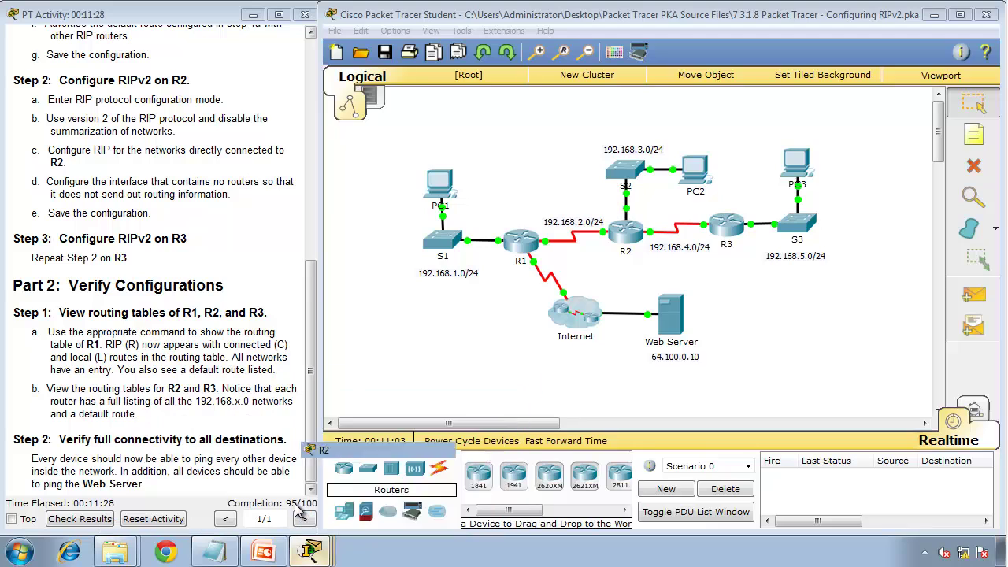
{"action": "mouse_move", "coordinate": [311, 550]}
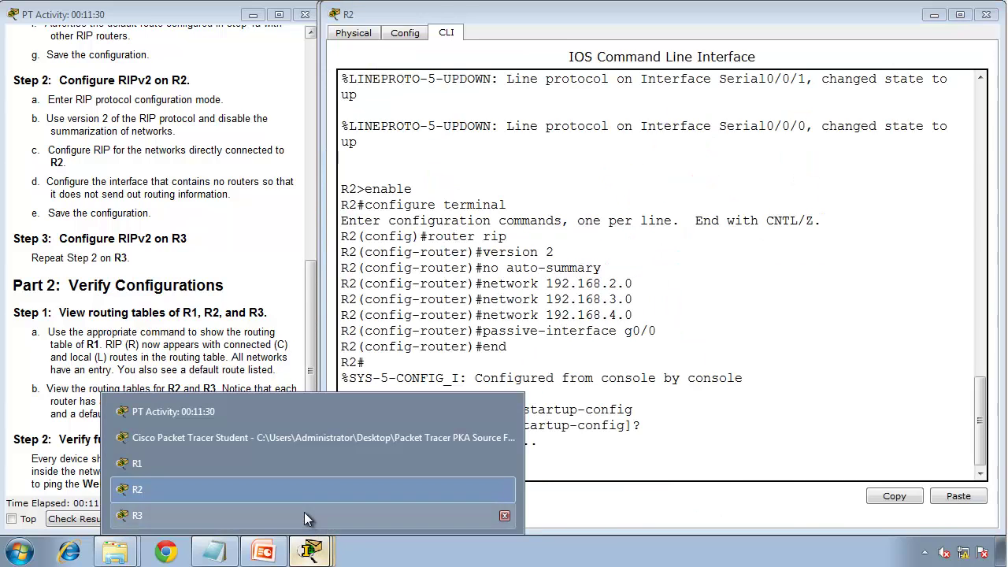
{"action": "left_click", "coordinate": [304, 512]}
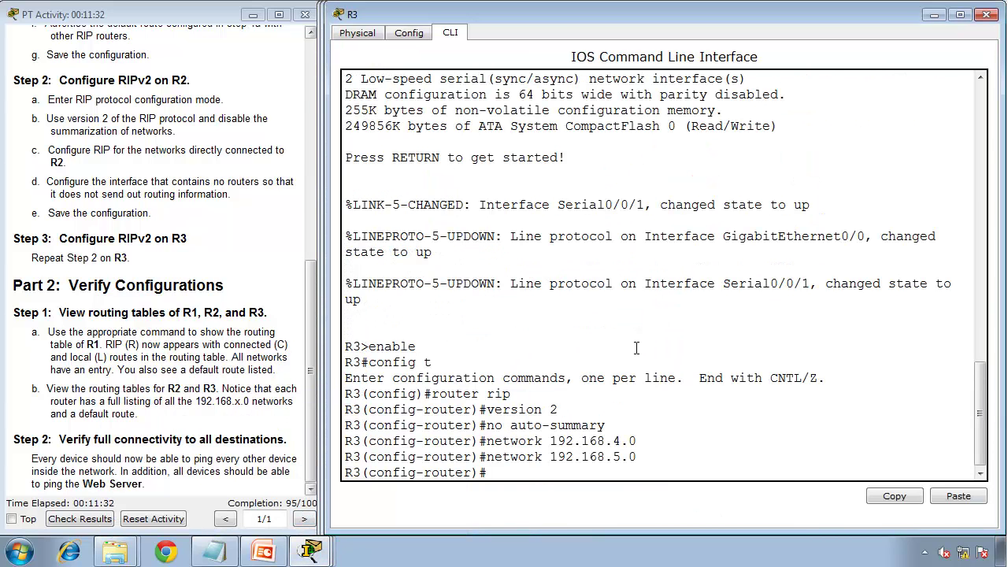
{"action": "type", "text": "passive-interface g0/0"}
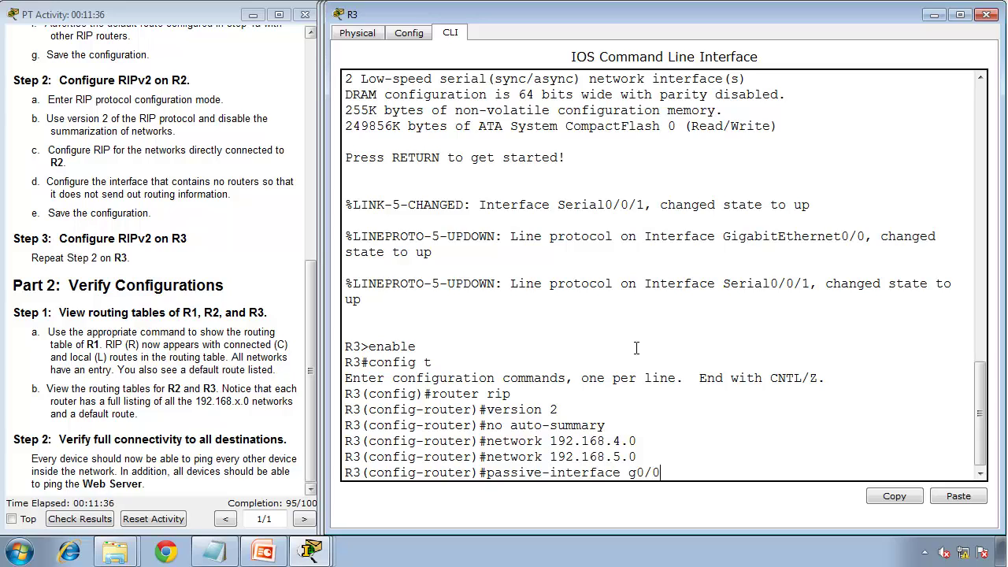
{"action": "key", "text": "Return"}
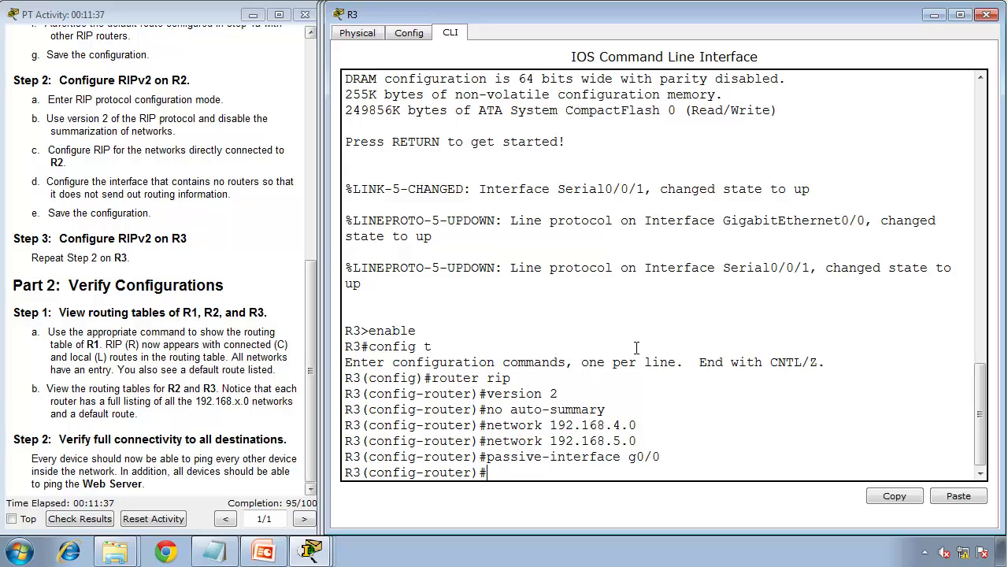
Step: Exit configuration mode on R3 and save its running-config to startup-config under the default destination filename
{"action": "type", "text": "end"}
{"action": "key", "text": "Return"}
{"action": "type", "text": "copy"}
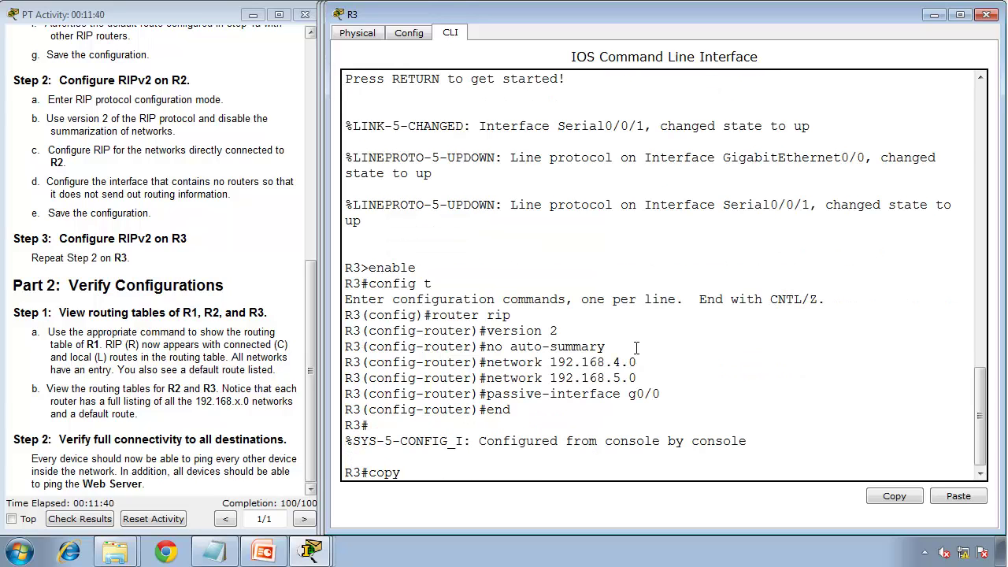
{"action": "type", "text": " running-cco"}
{"action": "type", "text": "on"}
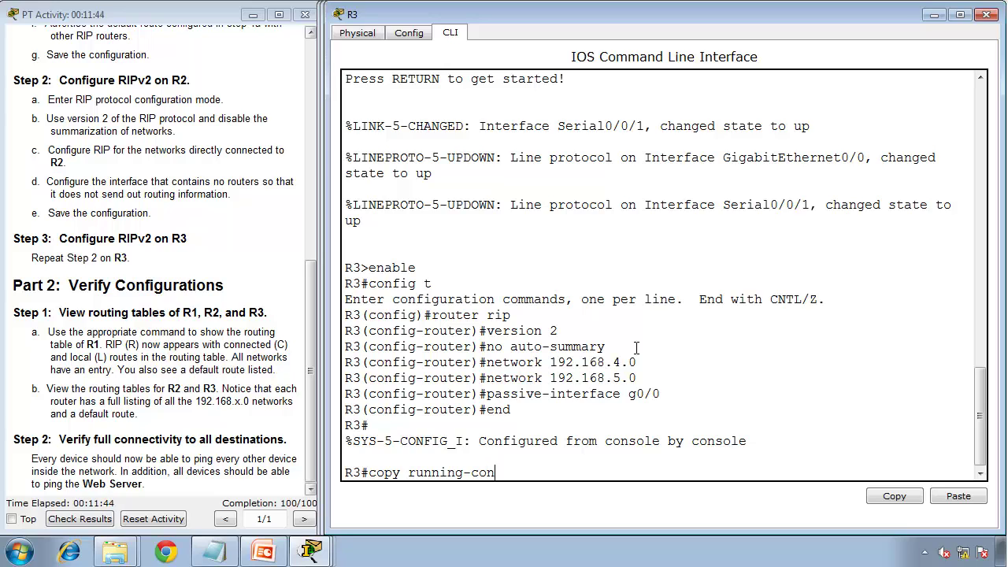
{"action": "type", "text": "fig startup-config"}
{"action": "key", "text": "Return"}
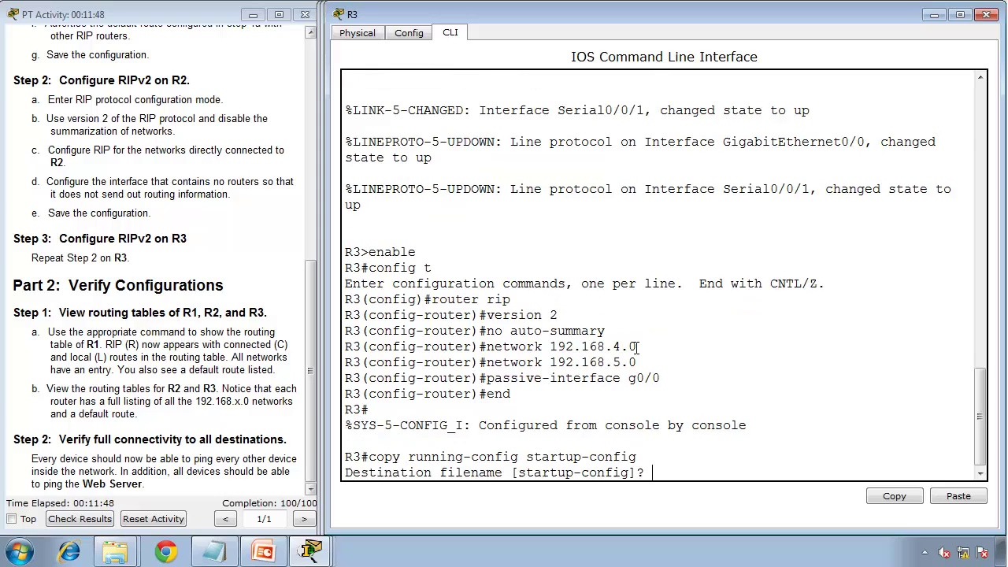
{"action": "key", "text": "Return"}
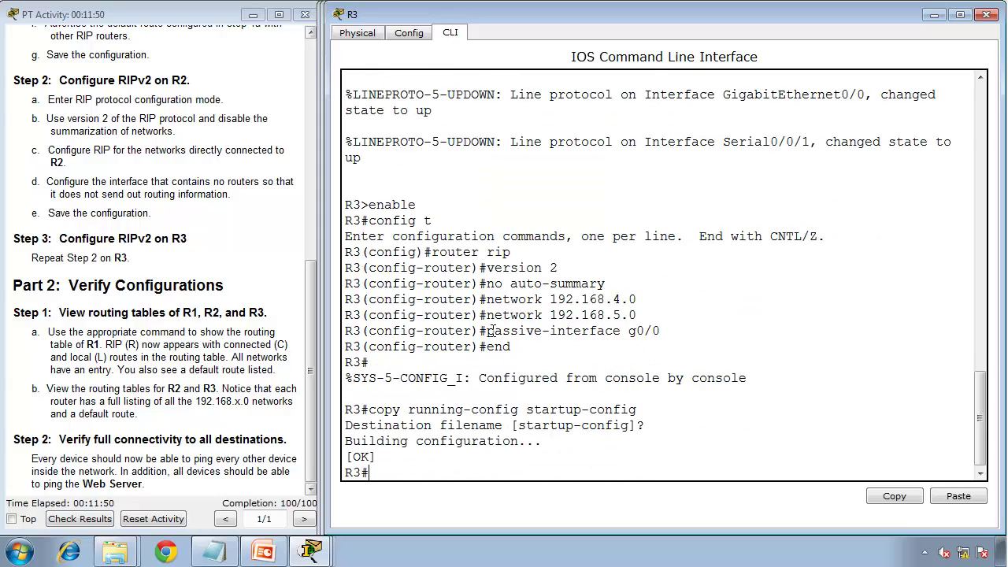
Step: Switch to R1's command line and display its complete routing table with show ip route
{"action": "left_click", "coordinate": [274, 391]}
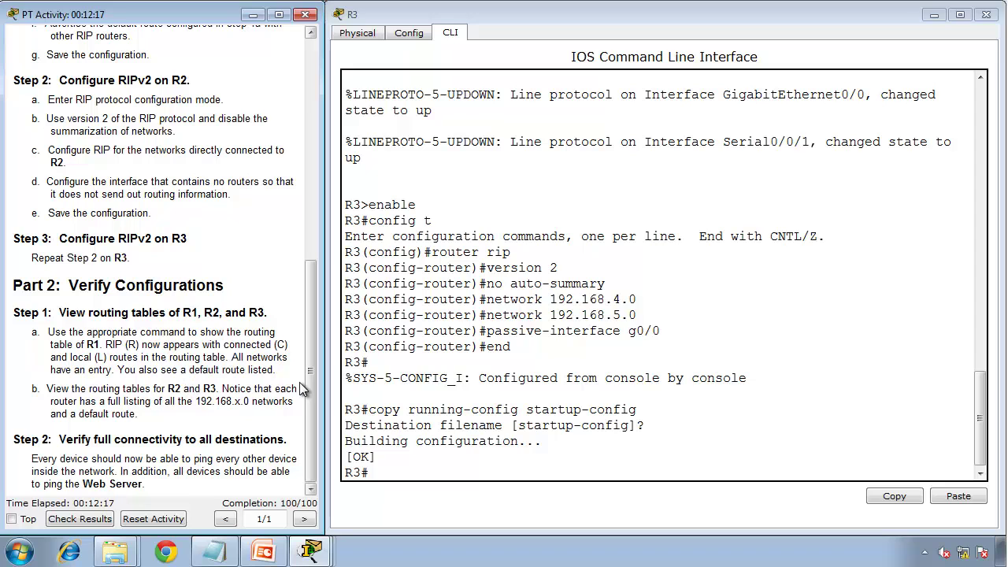
{"action": "left_click", "coordinate": [431, 392]}
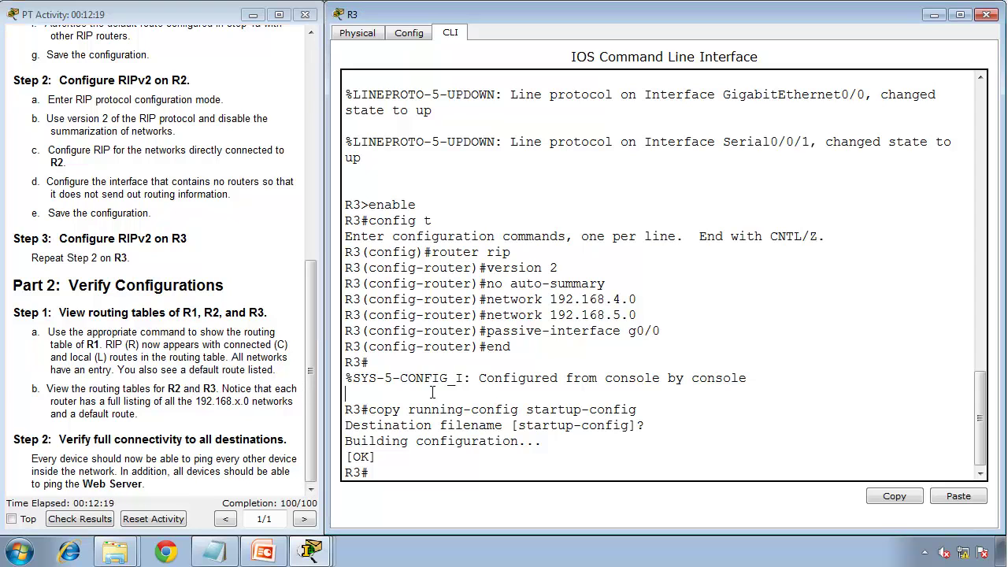
{"action": "left_click", "coordinate": [320, 551]}
{"action": "left_click", "coordinate": [295, 464]}
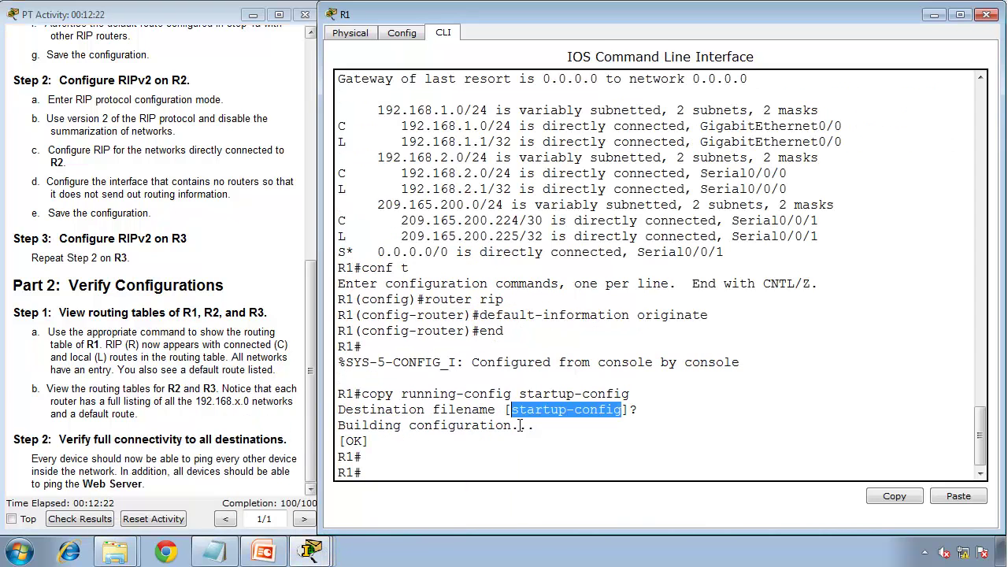
{"action": "left_click", "coordinate": [520, 425]}
{"action": "type", "text": "s"}
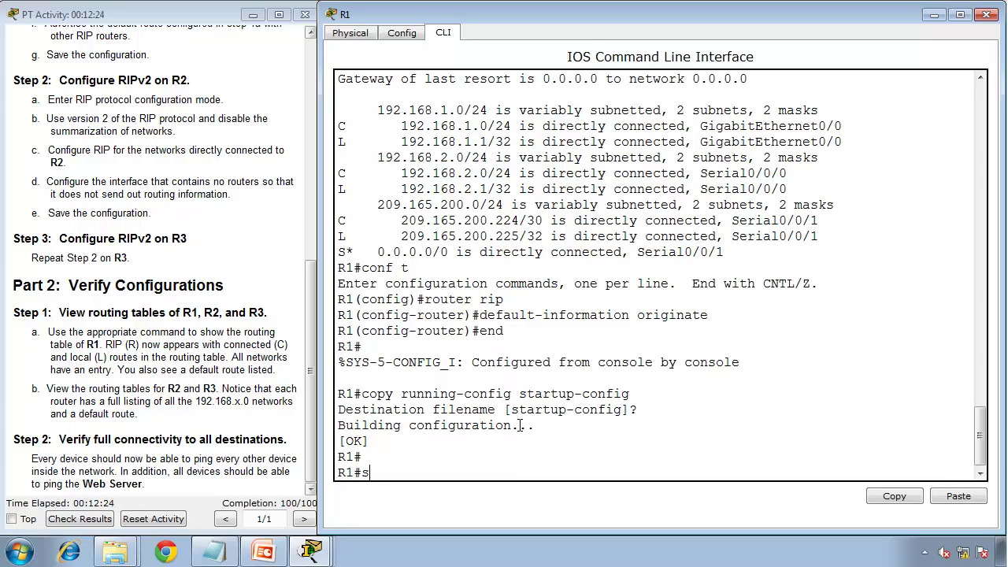
{"action": "type", "text": "how ip route"}
{"action": "key", "text": "Return"}
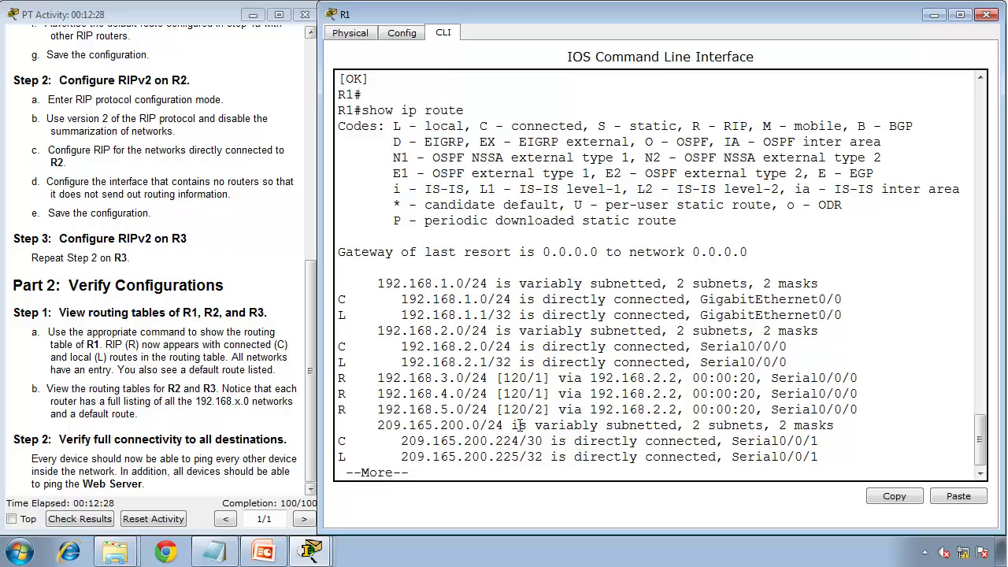
{"action": "key", "text": "space"}
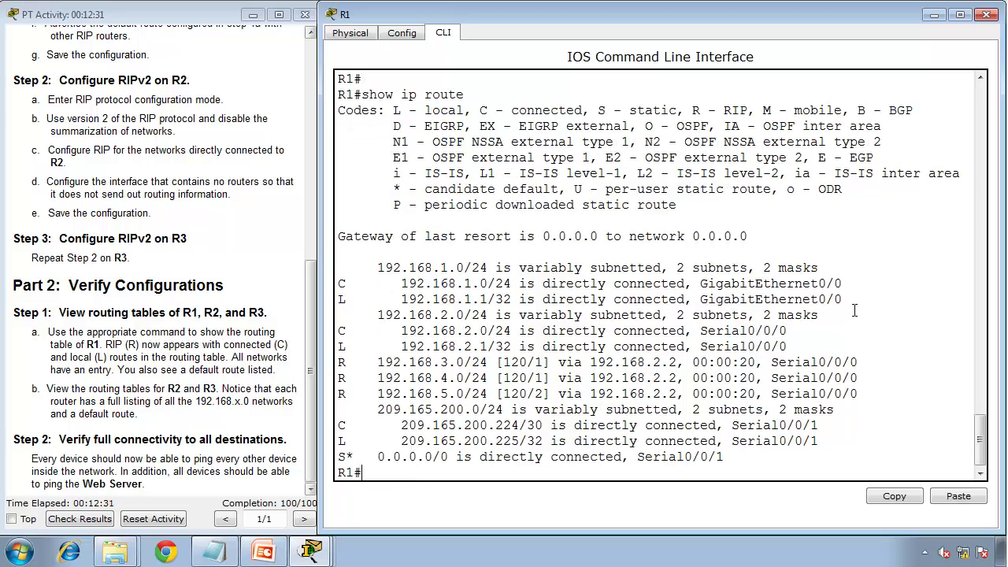
Step: Examine R1's connected and local routes, and the 192.168.3.0/24 RIP route's administrative distance, metric, next hop, timer and exit interface
{"action": "left_click_drag", "start_coordinate": [843, 301], "coordinate": [337, 282]}
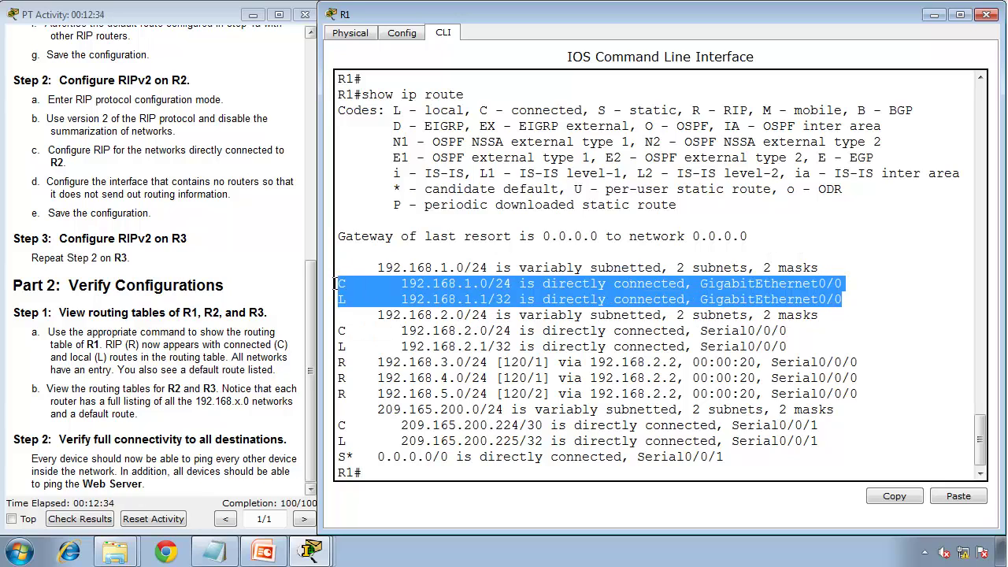
{"action": "left_click_drag", "start_coordinate": [342, 329], "coordinate": [338, 363]}
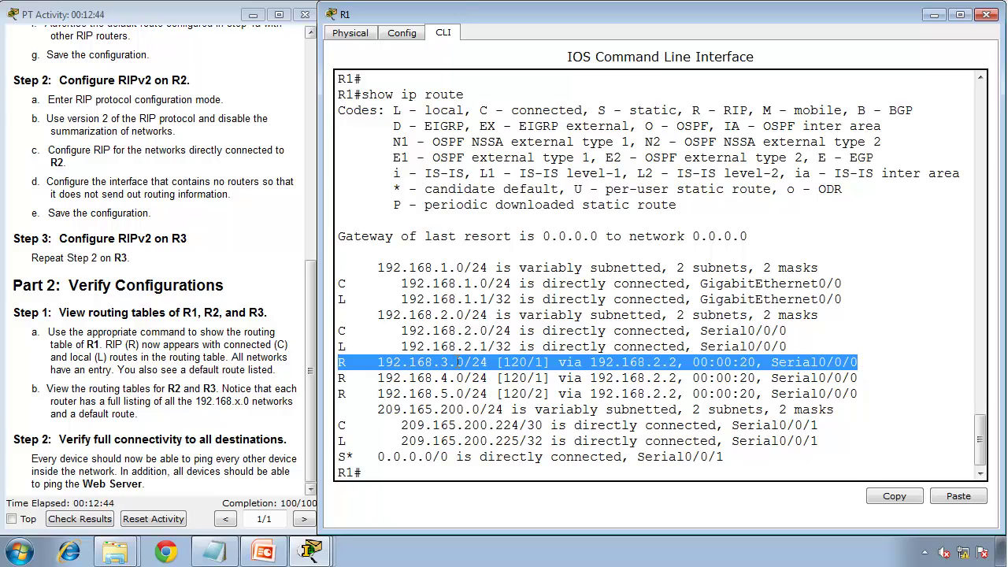
{"action": "double_click", "coordinate": [522, 362]}
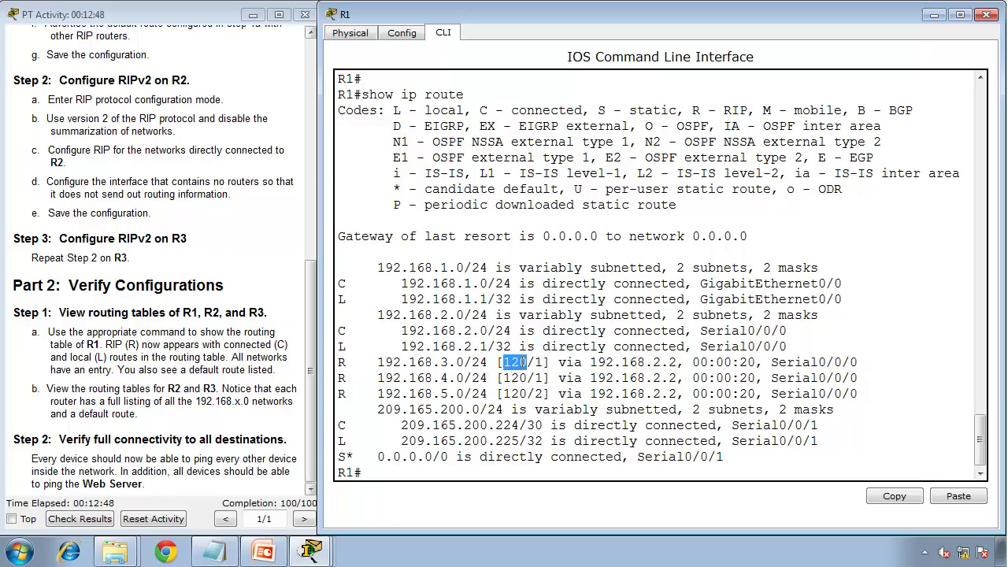
{"action": "left_click", "coordinate": [548, 362]}
{"action": "mouse_move", "coordinate": [543, 363]}
{"action": "left_mouse_down"}
{"action": "mouse_move", "coordinate": [526, 362]}
{"action": "mouse_move", "coordinate": [540, 362]}
{"action": "left_mouse_up"}
{"action": "left_click_drag", "start_coordinate": [589, 363], "coordinate": [691, 362]}
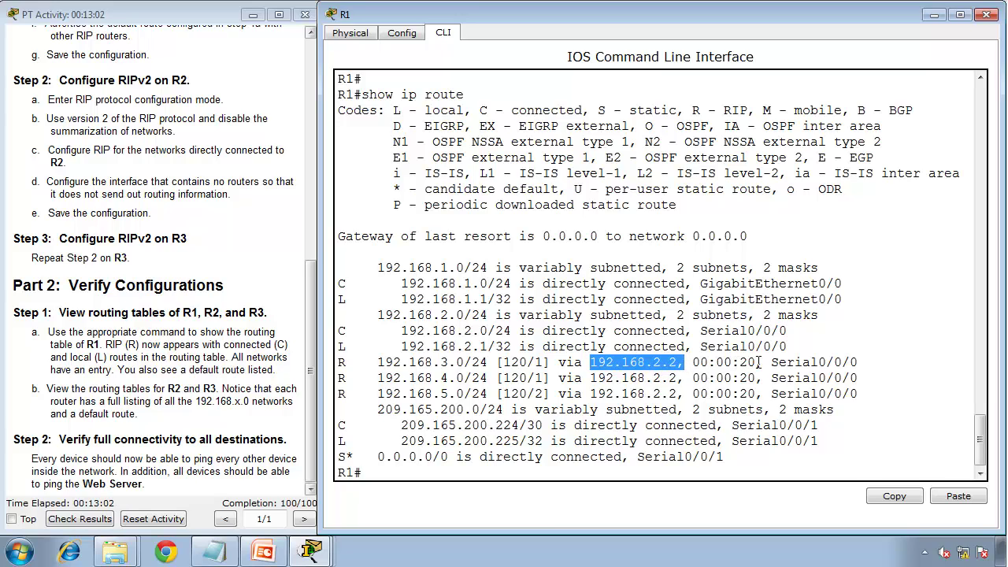
{"action": "left_click_drag", "start_coordinate": [755, 363], "coordinate": [704, 362]}
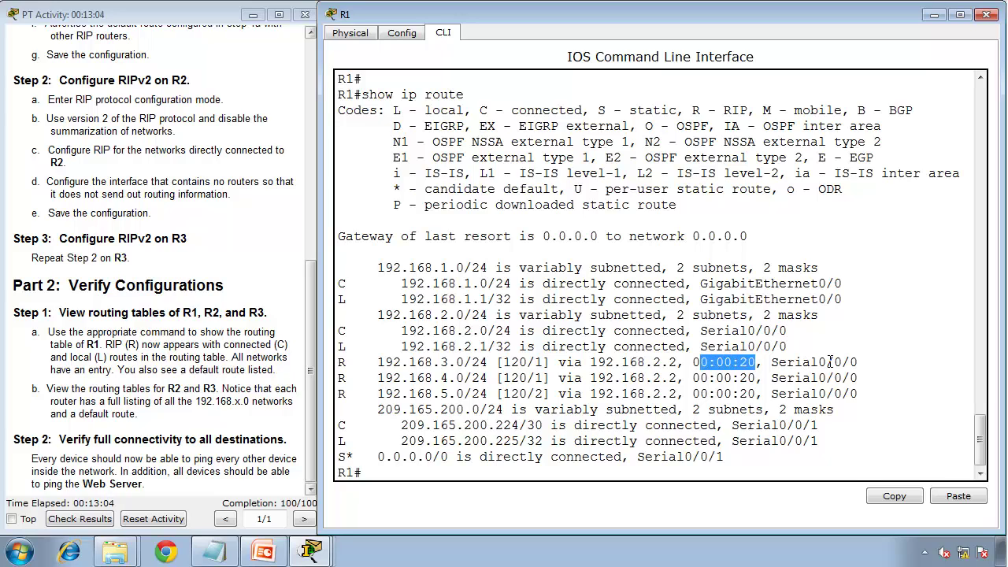
{"action": "left_click_drag", "start_coordinate": [851, 362], "coordinate": [782, 361]}
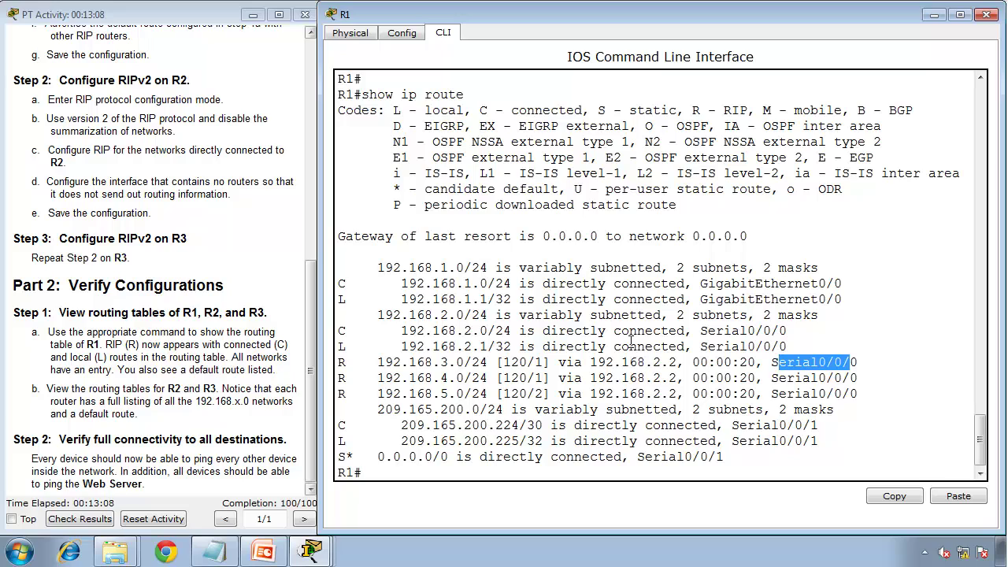
{"action": "left_click_drag", "start_coordinate": [679, 362], "coordinate": [581, 362]}
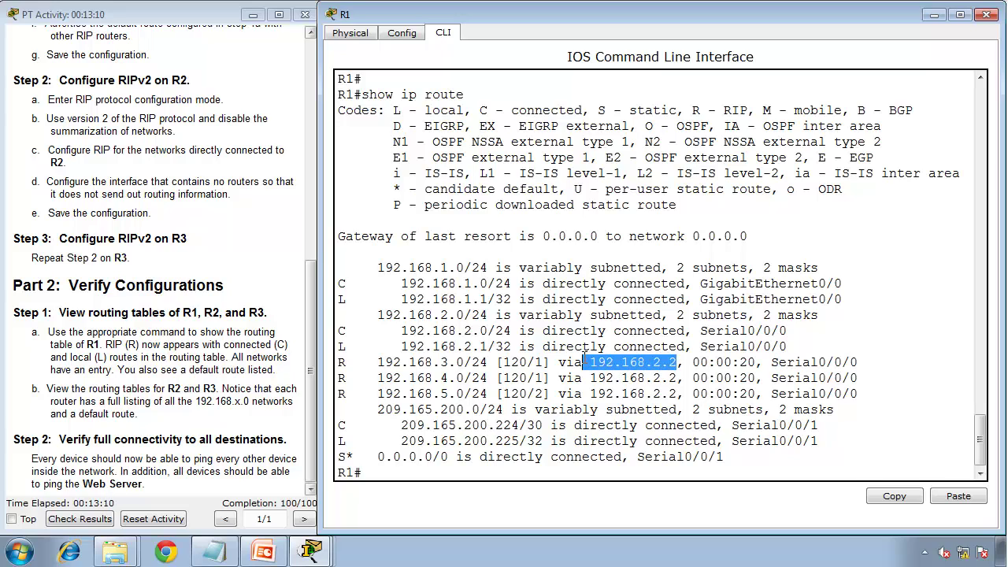
{"action": "left_click", "coordinate": [862, 363]}
{"action": "left_click_drag", "start_coordinate": [862, 363], "coordinate": [759, 364]}
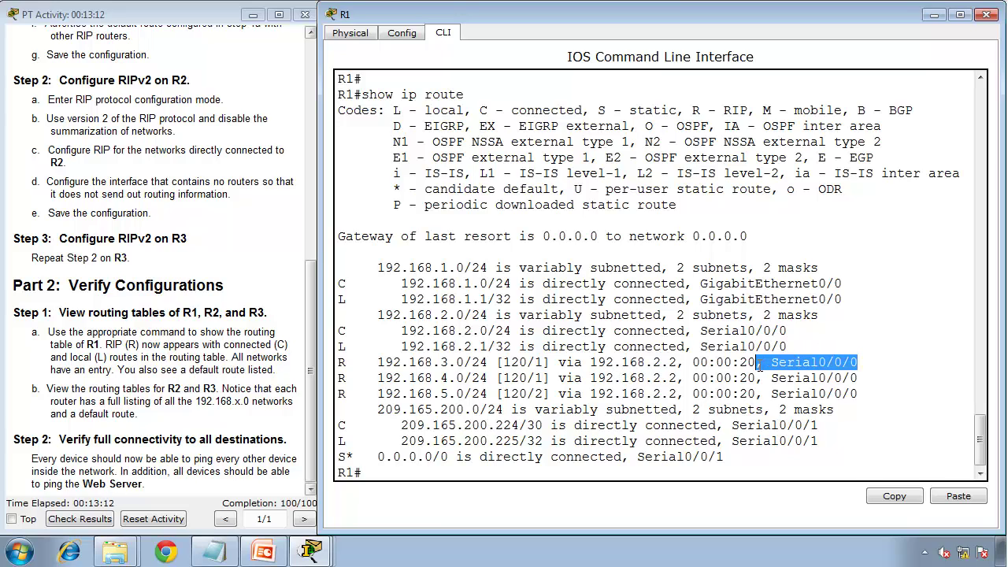
{"action": "left_click_drag", "start_coordinate": [678, 362], "coordinate": [591, 362]}
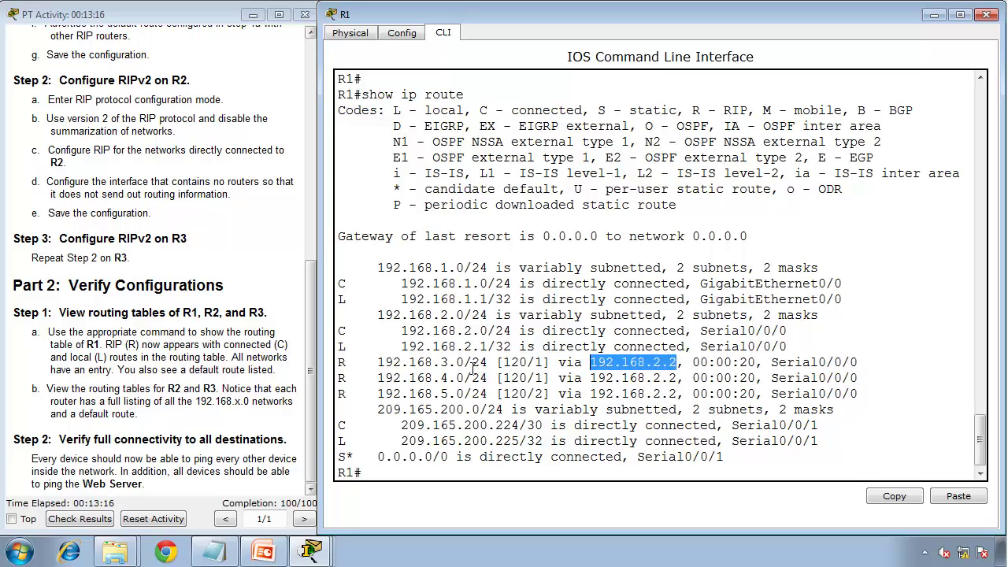
{"action": "left_click_drag", "start_coordinate": [377, 362], "coordinate": [520, 364]}
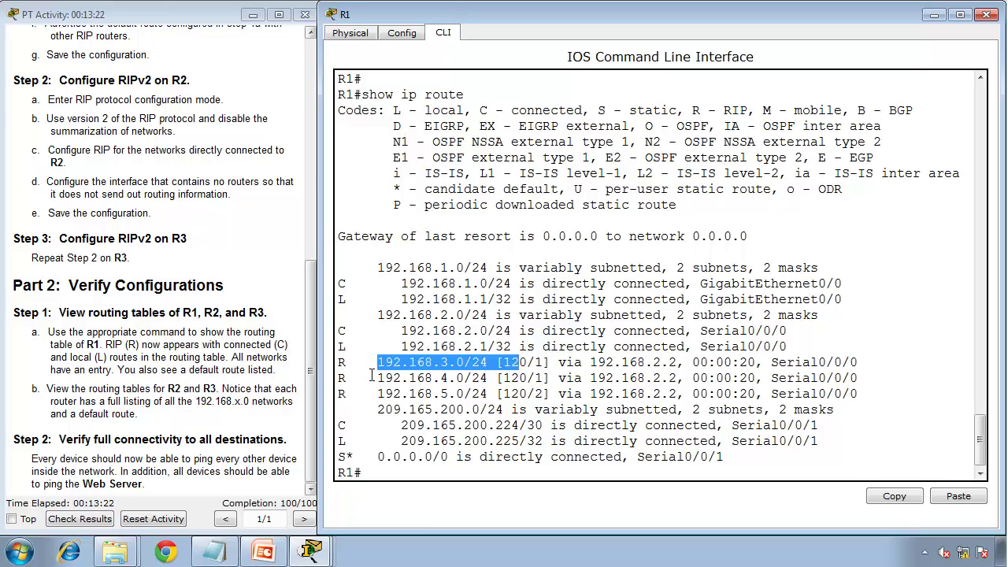
Step: Examine the administrative distance, hop count, next hop and exit interface of R1's RIP route to 192.168.4.0/24
{"action": "left_click_drag", "start_coordinate": [377, 376], "coordinate": [504, 378]}
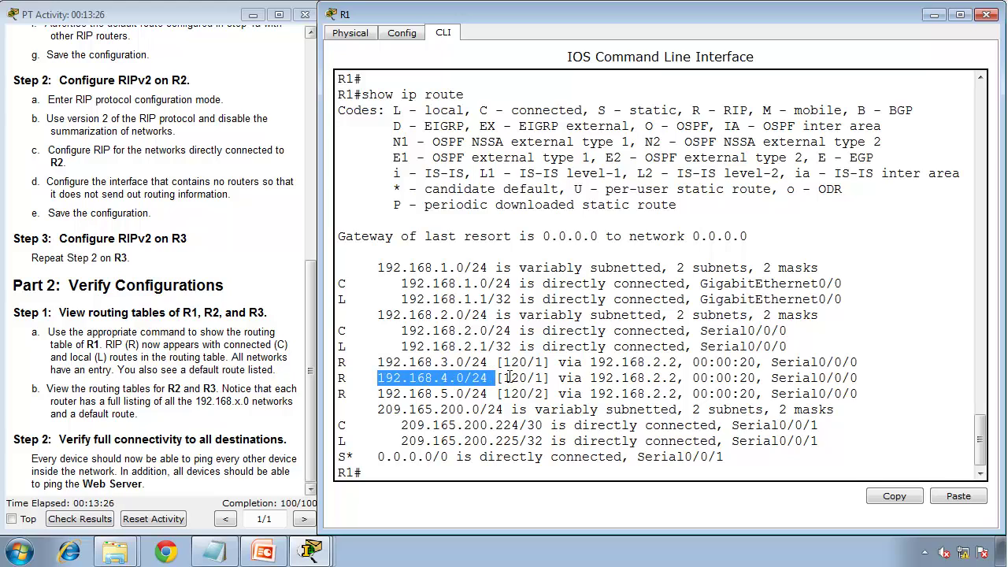
{"action": "triple_click", "coordinate": [507, 377]}
{"action": "double_click", "coordinate": [508, 378]}
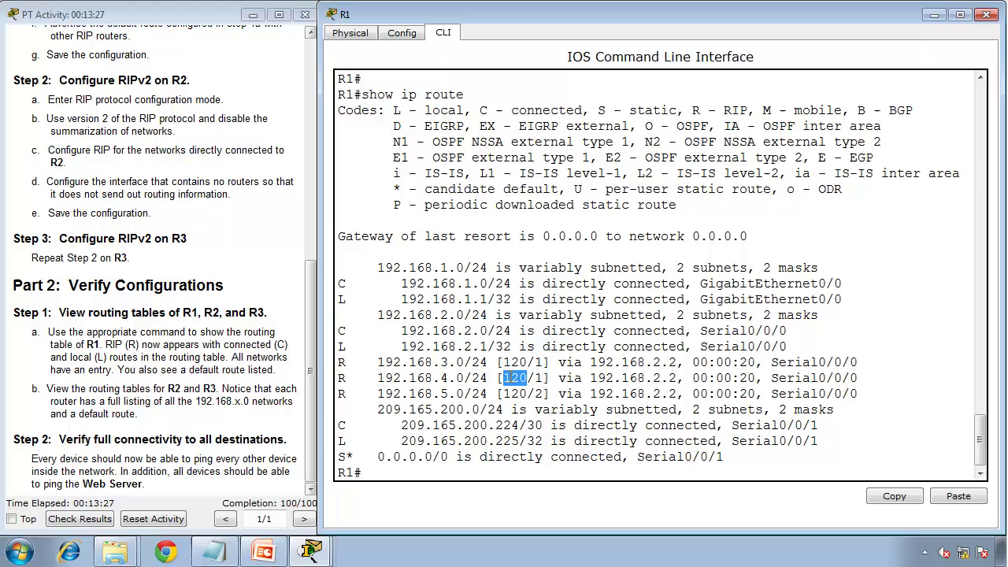
{"action": "double_click", "coordinate": [540, 378]}
{"action": "left_click_drag", "start_coordinate": [592, 378], "coordinate": [683, 380]}
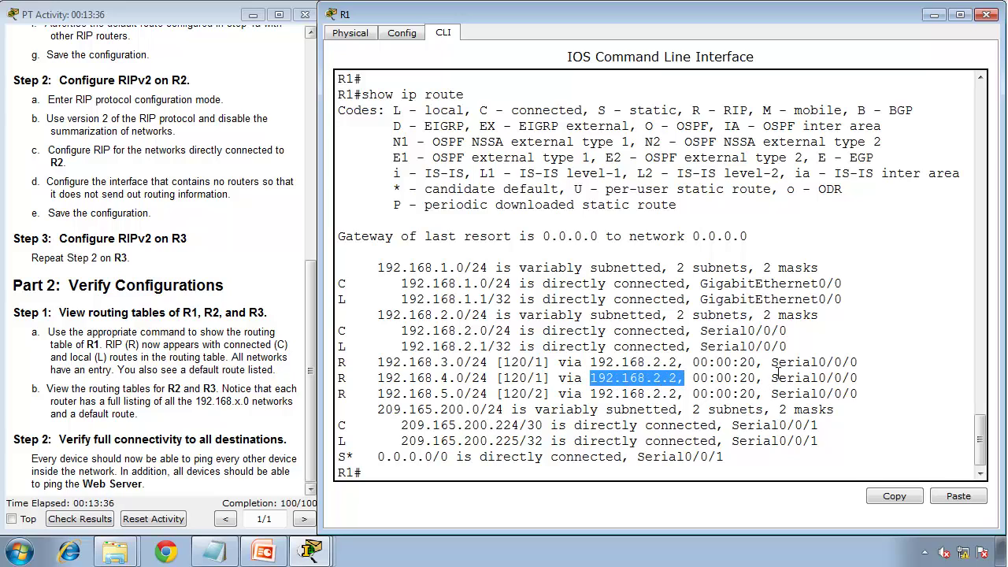
{"action": "left_click_drag", "start_coordinate": [778, 379], "coordinate": [858, 380]}
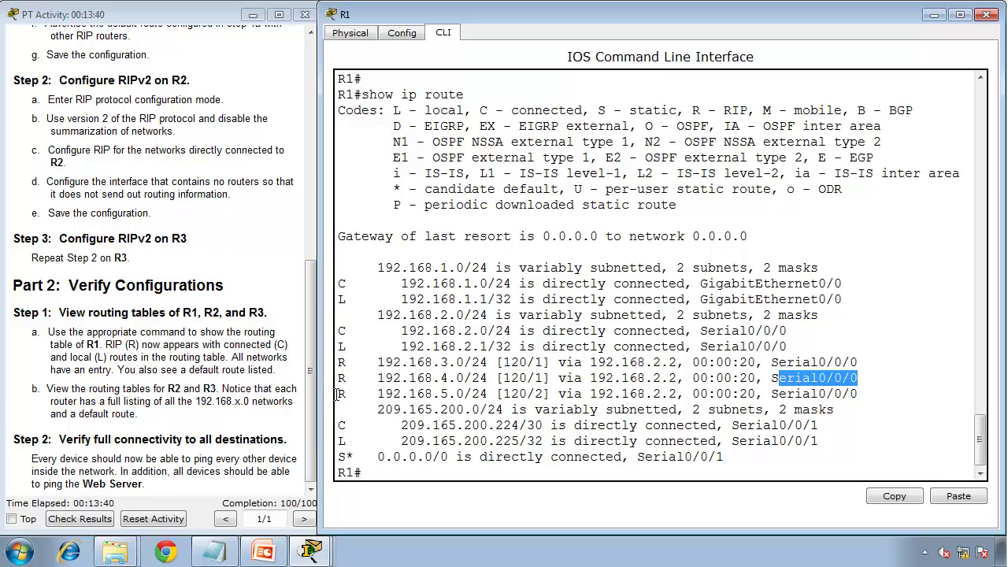
Step: Examine the hop count, next hop and exit interface of R1's RIP route to 192.168.5.0/24
{"action": "left_click_drag", "start_coordinate": [338, 394], "coordinate": [469, 396]}
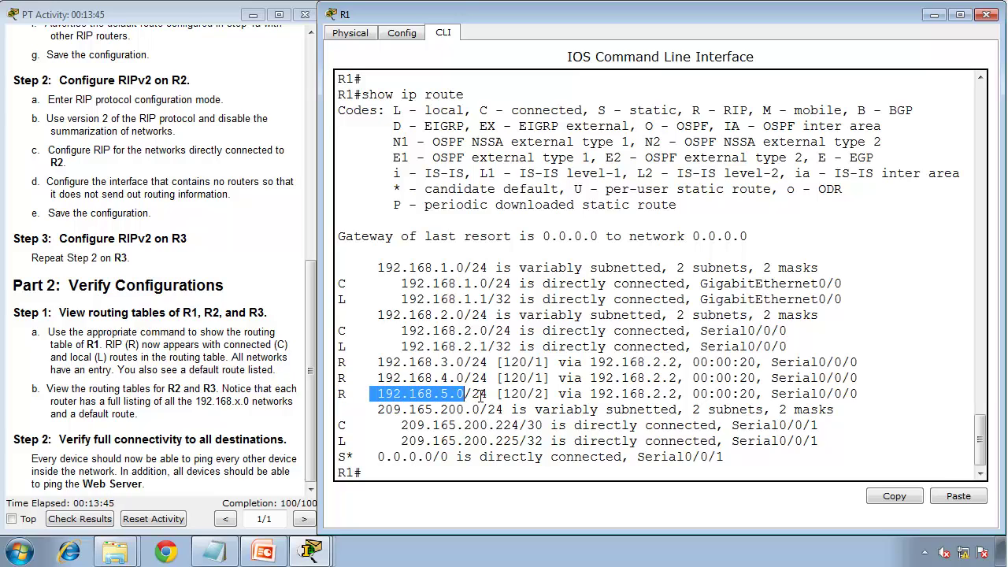
{"action": "triple_click", "coordinate": [507, 393]}
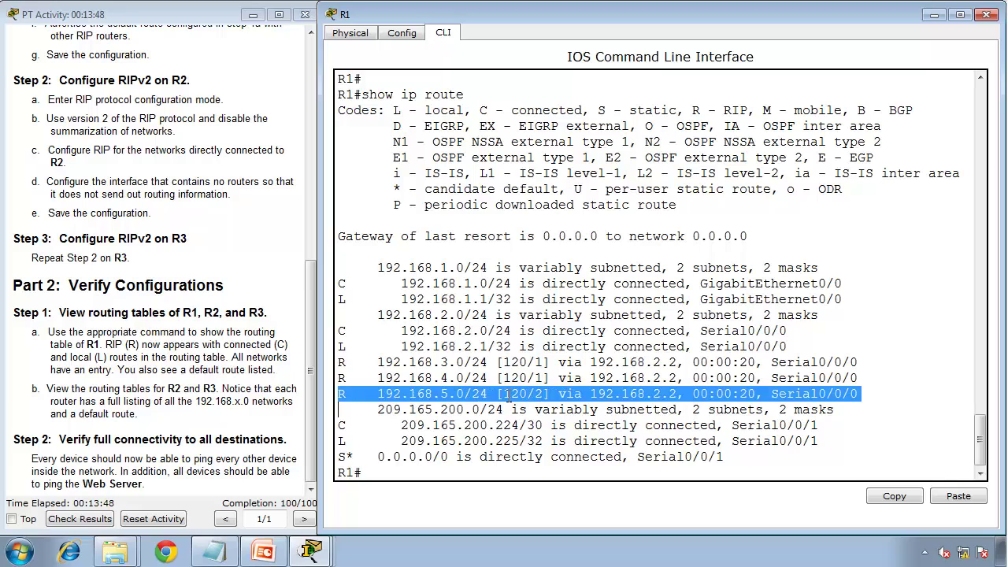
{"action": "double_click", "coordinate": [507, 394]}
{"action": "left_click_drag", "start_coordinate": [543, 397], "coordinate": [534, 398]}
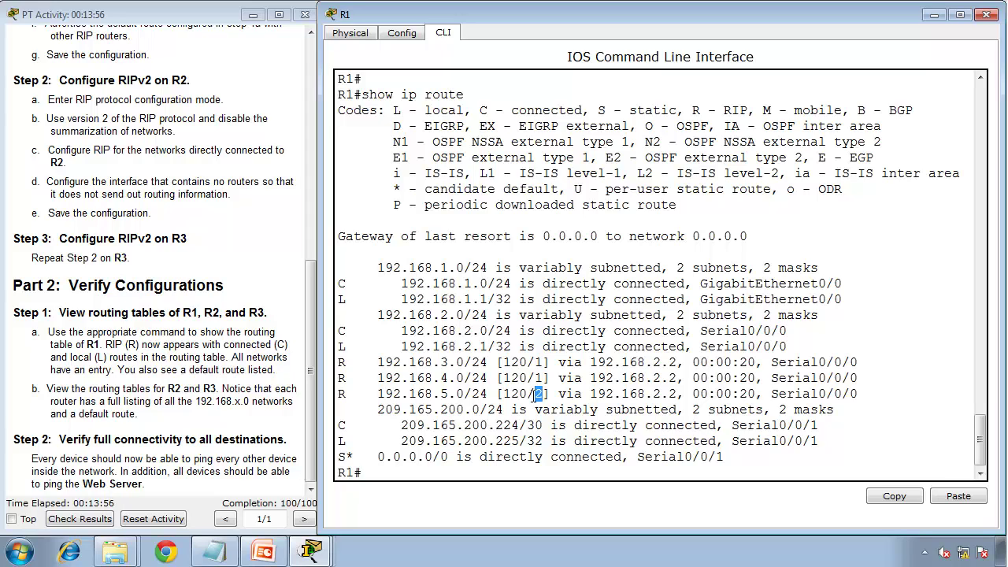
{"action": "left_click", "coordinate": [673, 394]}
{"action": "left_click_drag", "start_coordinate": [673, 394], "coordinate": [592, 389]}
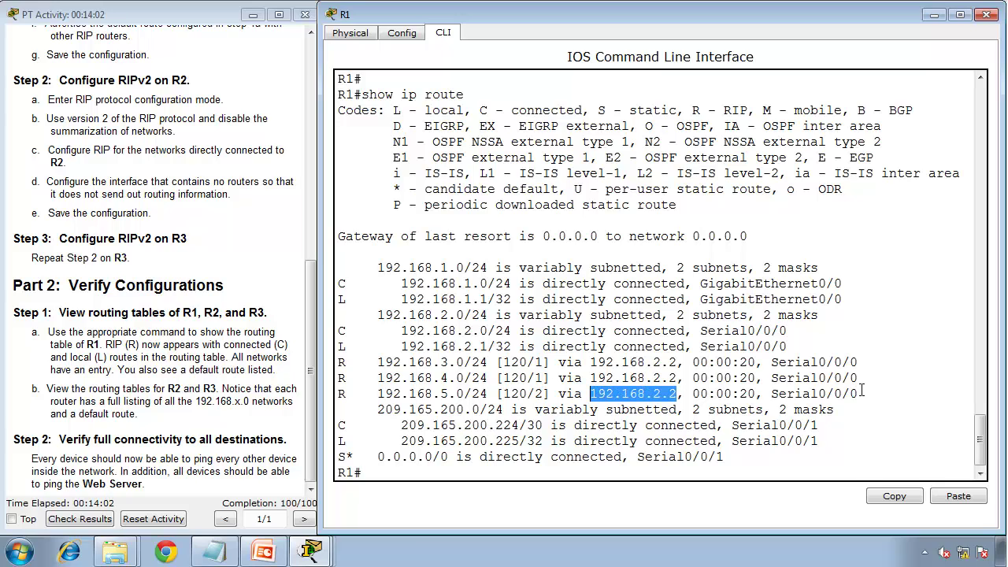
{"action": "left_click_drag", "start_coordinate": [860, 393], "coordinate": [765, 385]}
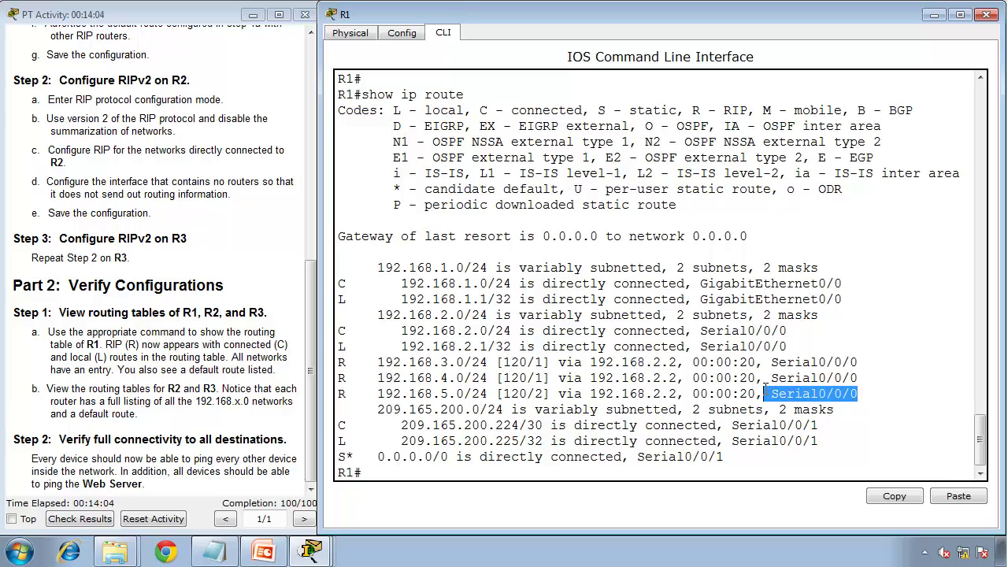
Step: Examine R1's static default route 0.0.0.0/0 and its gateway of last resort
{"action": "left_click", "coordinate": [341, 458]}
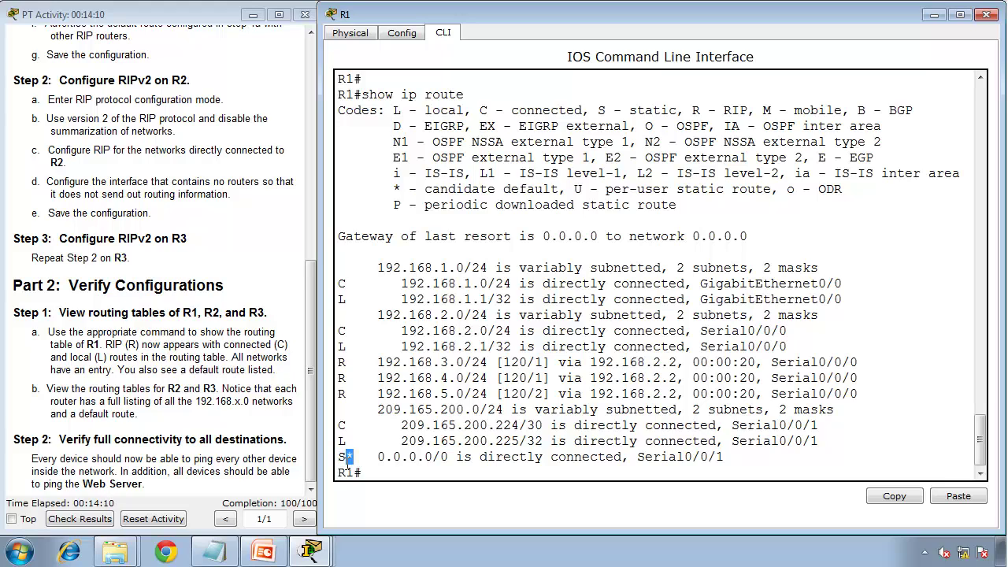
{"action": "left_click_drag", "start_coordinate": [377, 462], "coordinate": [622, 473]}
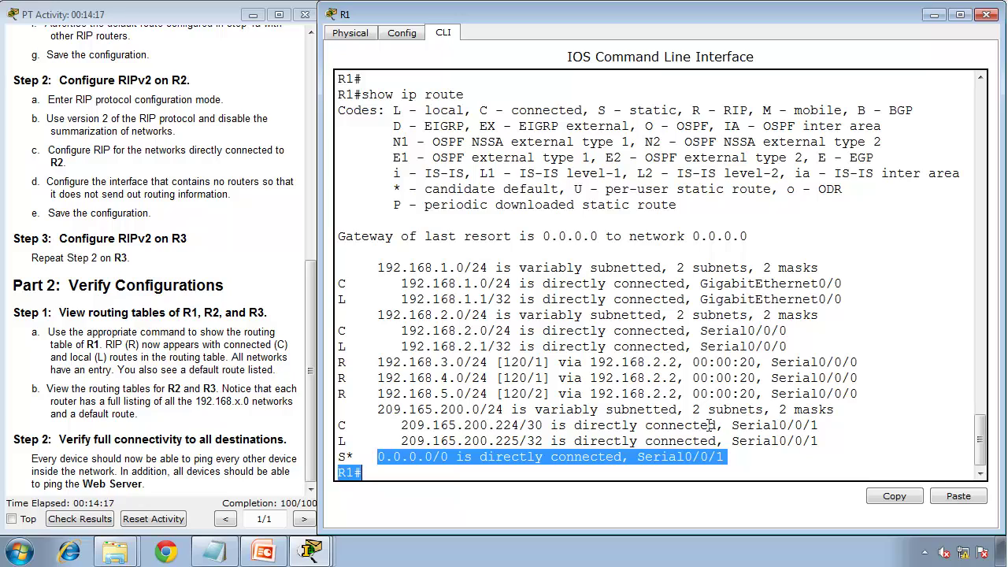
{"action": "left_click_drag", "start_coordinate": [338, 236], "coordinate": [641, 251]}
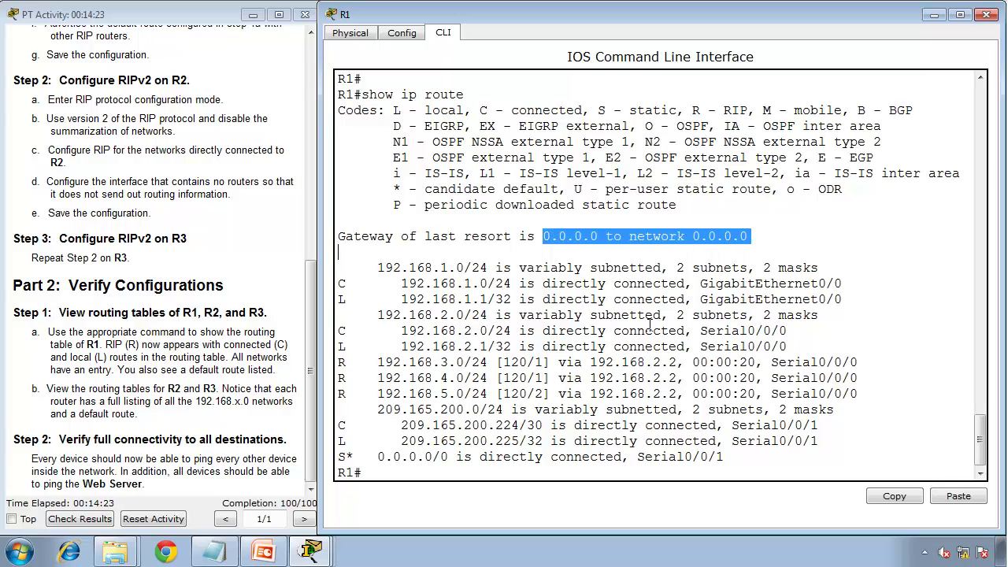
{"action": "left_click", "coordinate": [615, 370]}
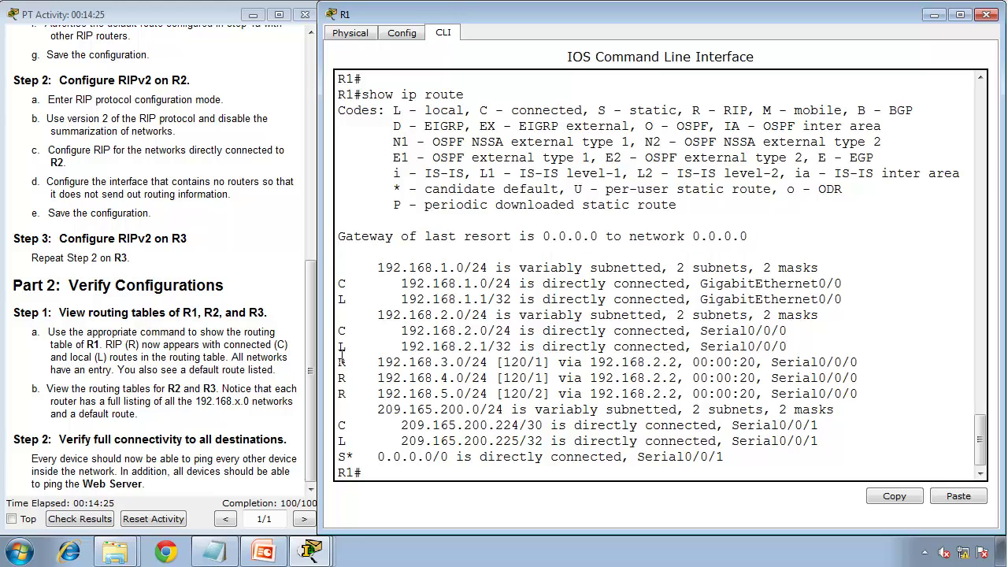
Step: Switch to R2's command line, display its complete routing table with show ip route, and examine its connected and local routes
{"action": "left_click", "coordinate": [311, 551]}
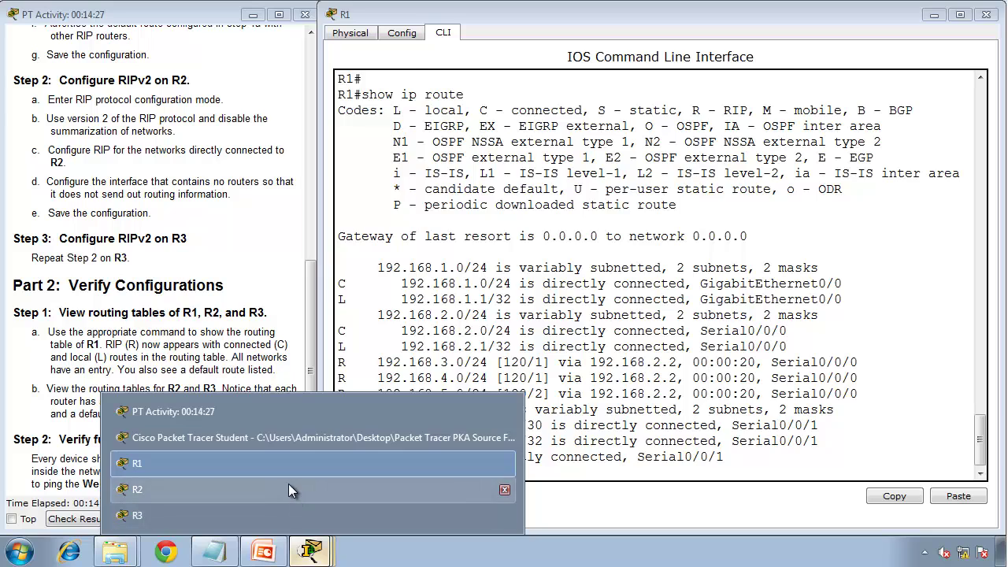
{"action": "left_click", "coordinate": [288, 486]}
{"action": "type", "text": "show"}
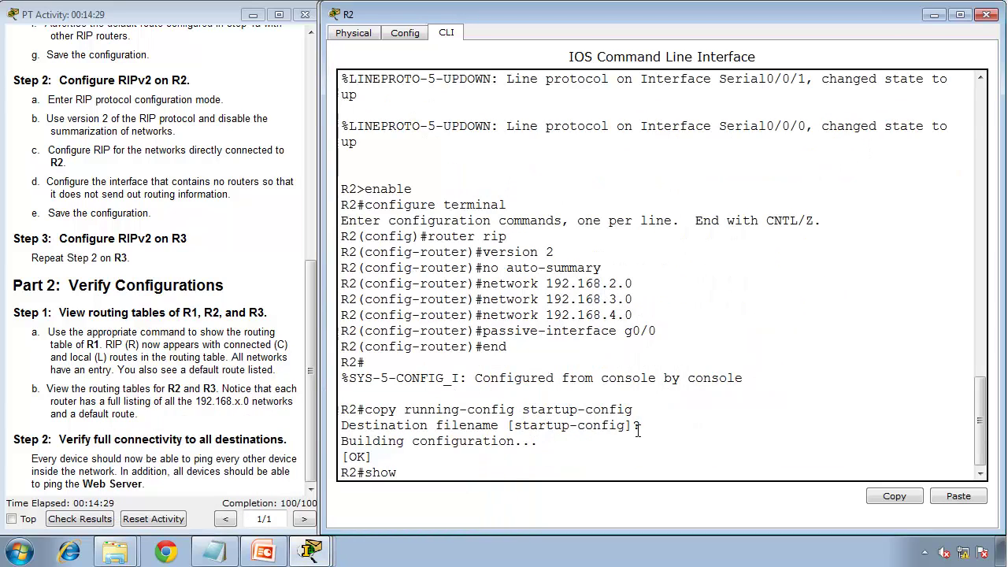
{"action": "type", "text": " ip route"}
{"action": "key", "text": "Return"}
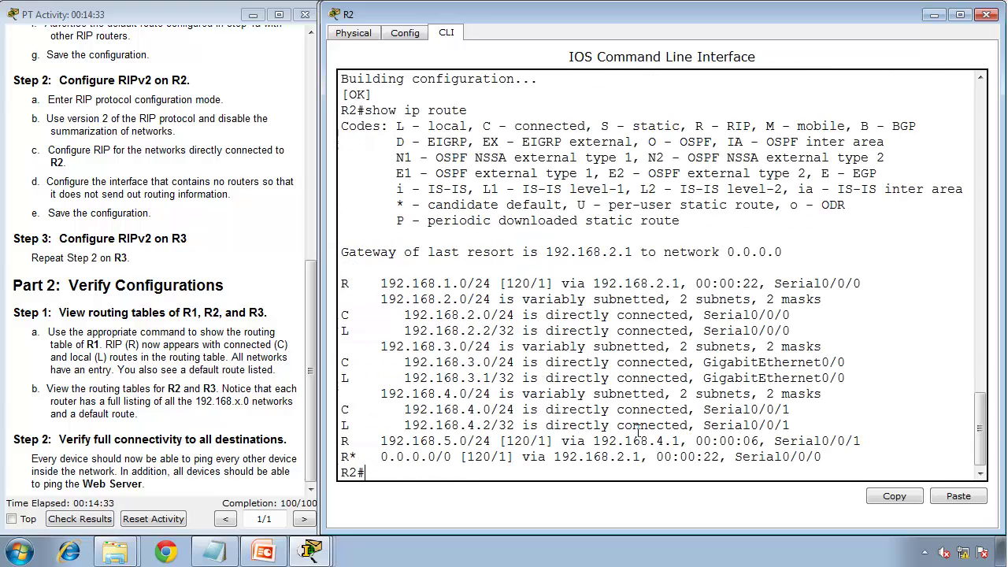
{"action": "key", "text": "Return"}
{"action": "key", "text": "Return"}
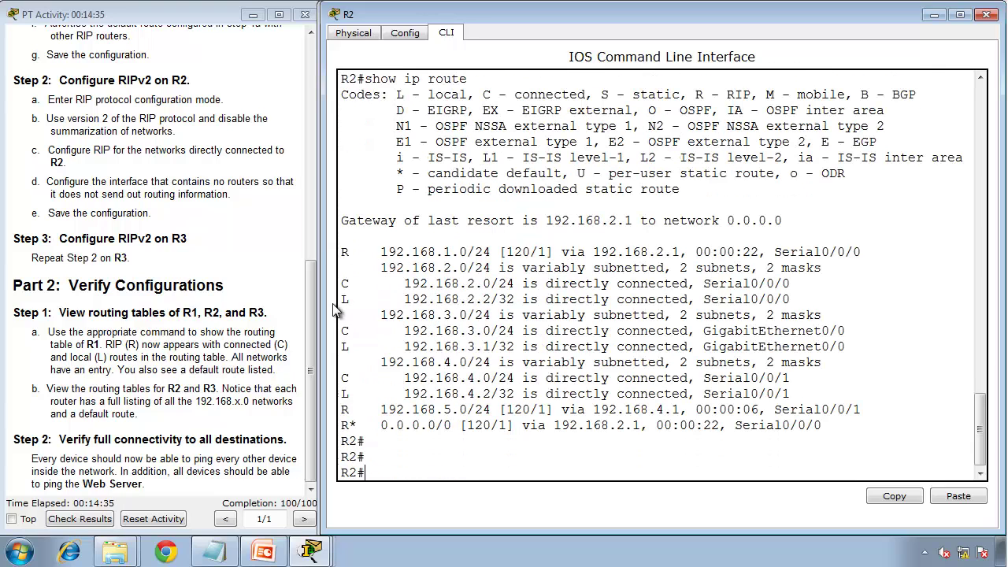
{"action": "left_click_drag", "start_coordinate": [344, 284], "coordinate": [976, 401]}
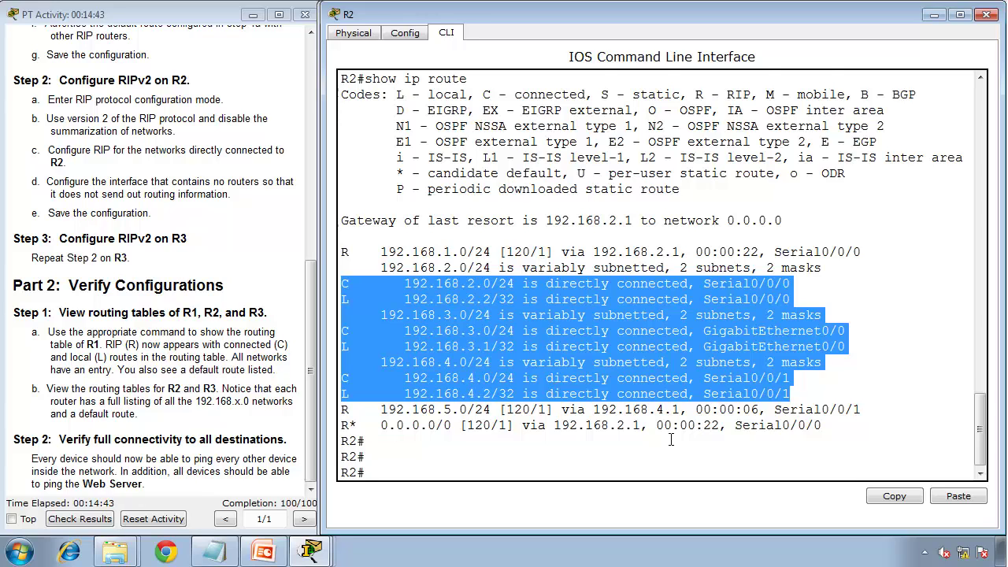
Step: Display only the RIP-learned routes of R2 with show ip route rip
{"action": "key", "text": "Return"}
{"action": "key", "text": "Return"}
{"action": "type", "text": "show"}
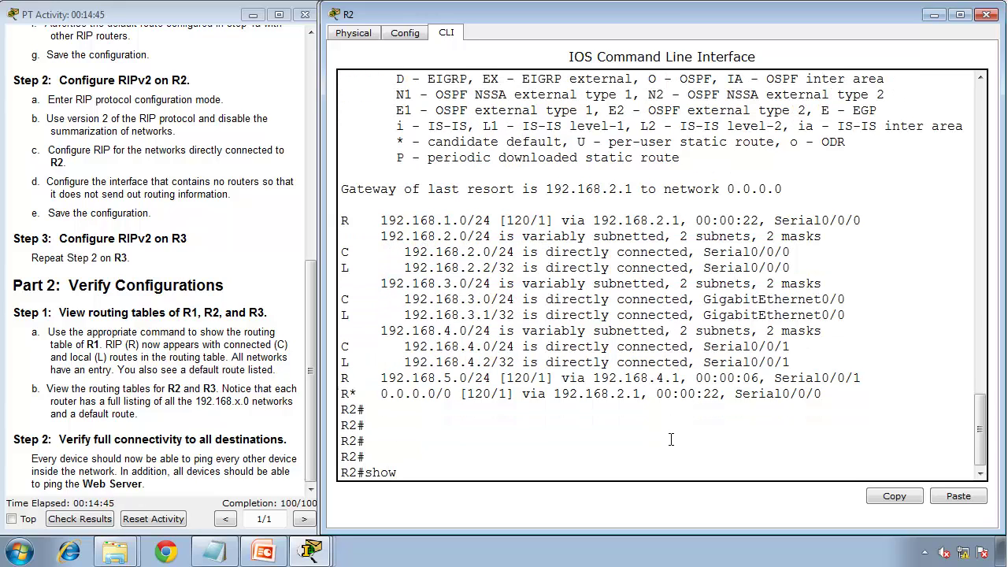
{"action": "type", "text": " ip route rip"}
{"action": "key", "text": "Return"}
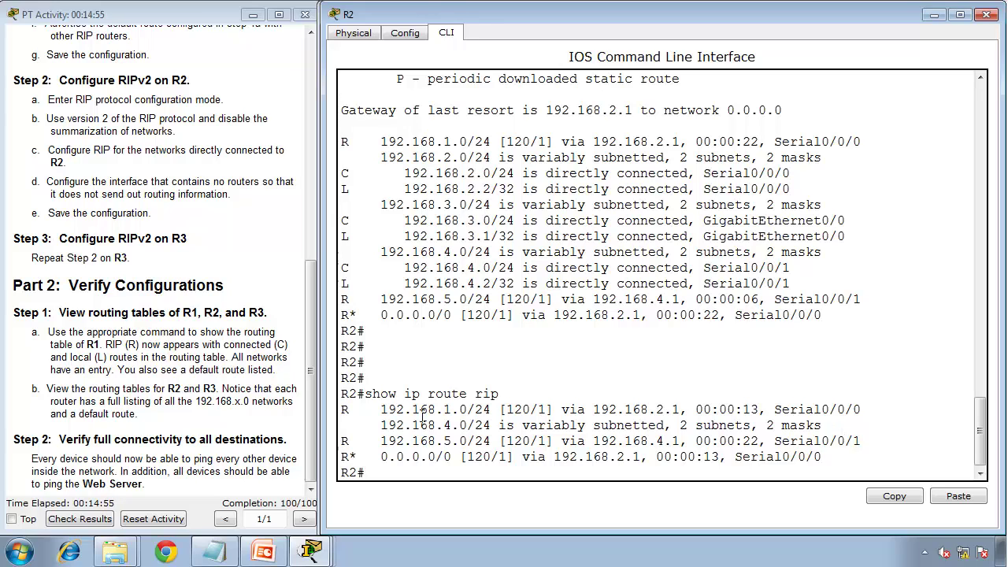
Step: Examine the administrative distance, hop count, next hop and exit interface of R2's RIP route to 192.168.1.0/24
{"action": "left_click_drag", "start_coordinate": [377, 415], "coordinate": [499, 409]}
{"action": "double_click", "coordinate": [517, 410]}
{"action": "double_click", "coordinate": [549, 410]}
{"action": "left_click_drag", "start_coordinate": [549, 409], "coordinate": [682, 409]}
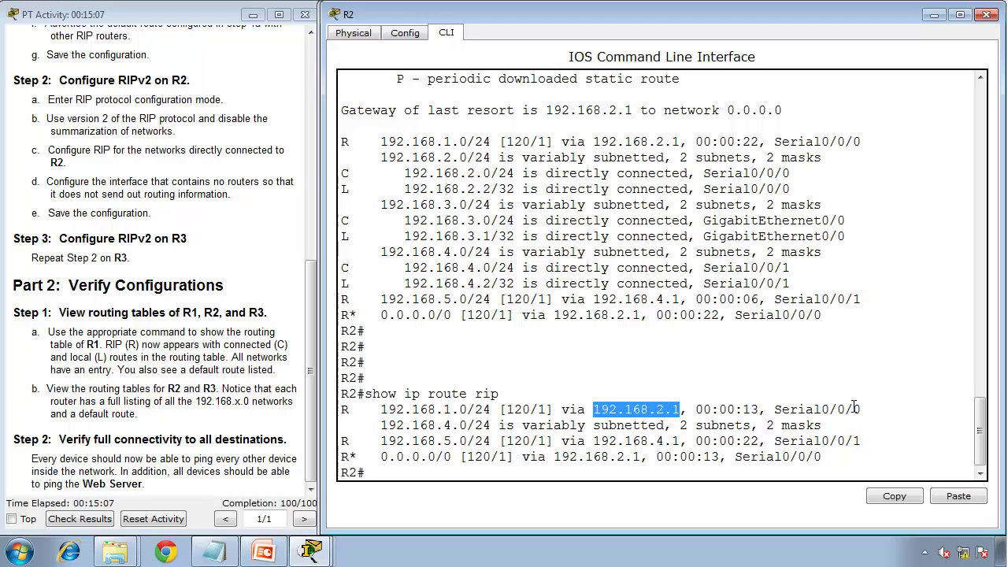
{"action": "left_click_drag", "start_coordinate": [857, 409], "coordinate": [779, 410]}
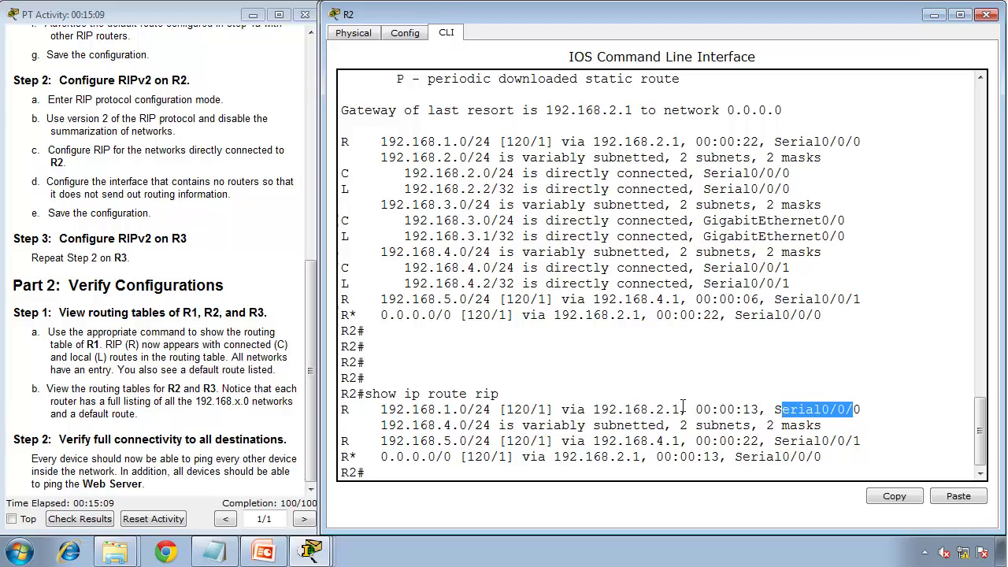
{"action": "left_click_drag", "start_coordinate": [680, 409], "coordinate": [594, 410]}
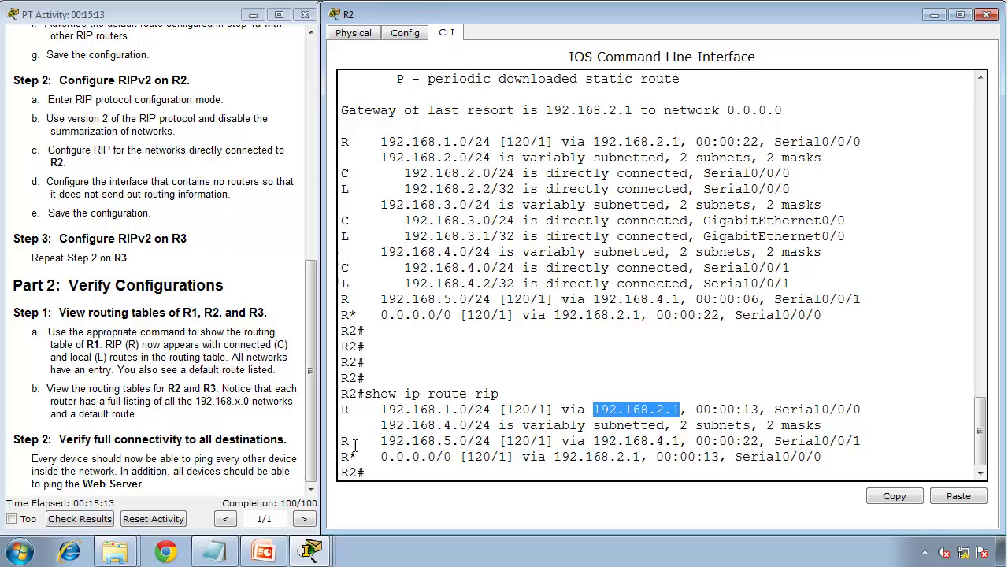
Step: Examine the exit interface of R2's RIP route to 192.168.5.0/24 and the next hop of its RIP-learned default route
{"action": "left_click_drag", "start_coordinate": [365, 441], "coordinate": [495, 441]}
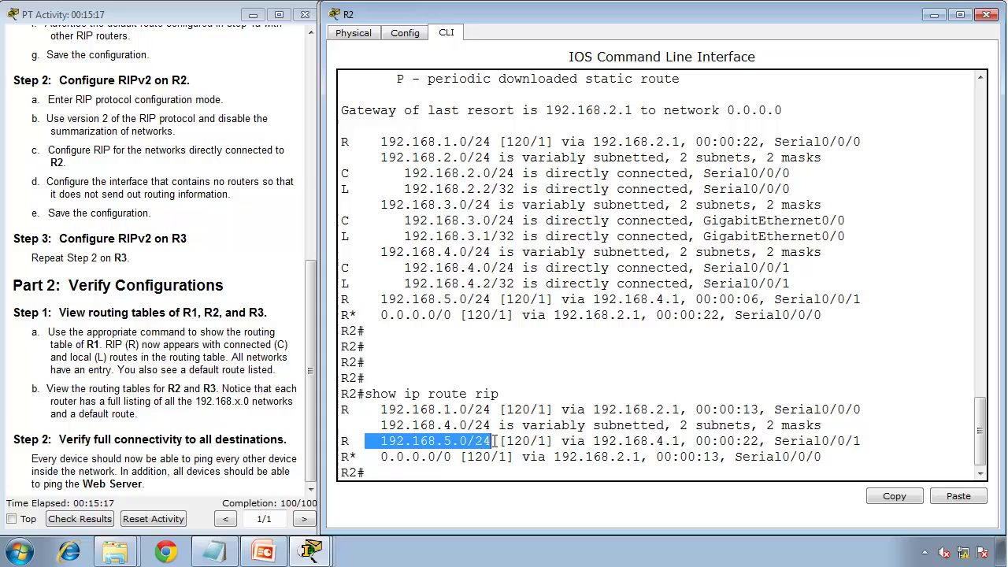
{"action": "left_click", "coordinate": [681, 447]}
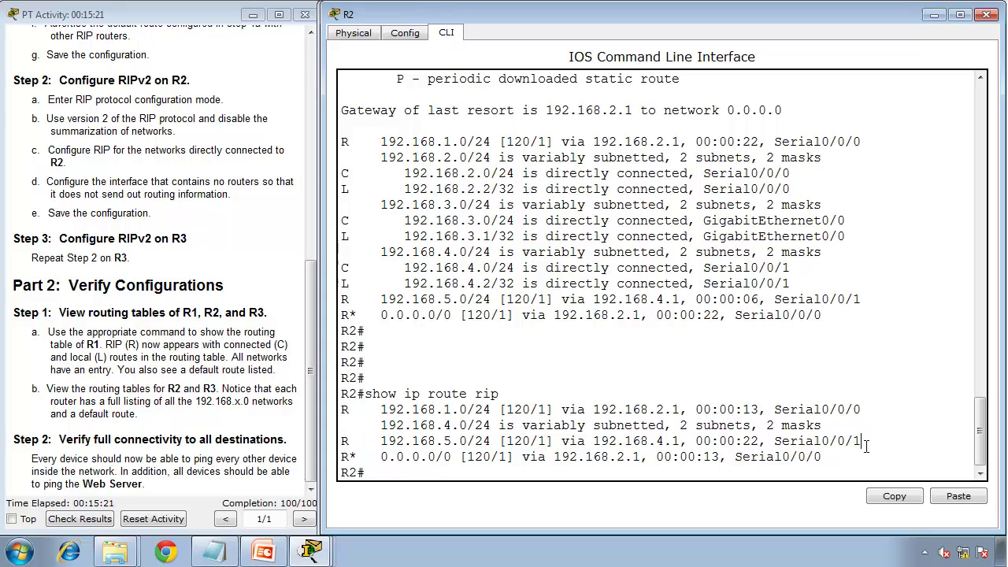
{"action": "left_click_drag", "start_coordinate": [866, 446], "coordinate": [759, 445]}
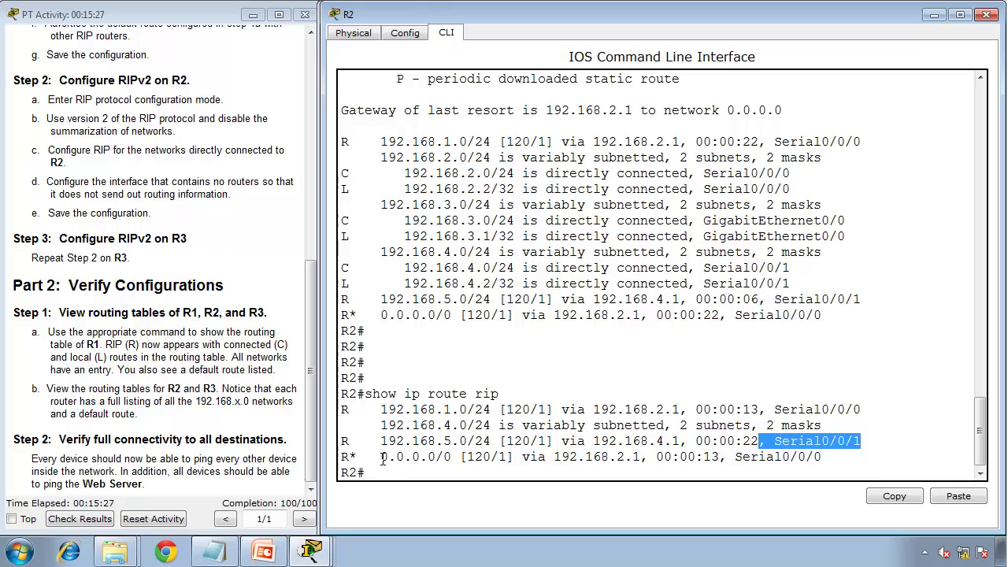
{"action": "left_click_drag", "start_coordinate": [383, 458], "coordinate": [453, 457]}
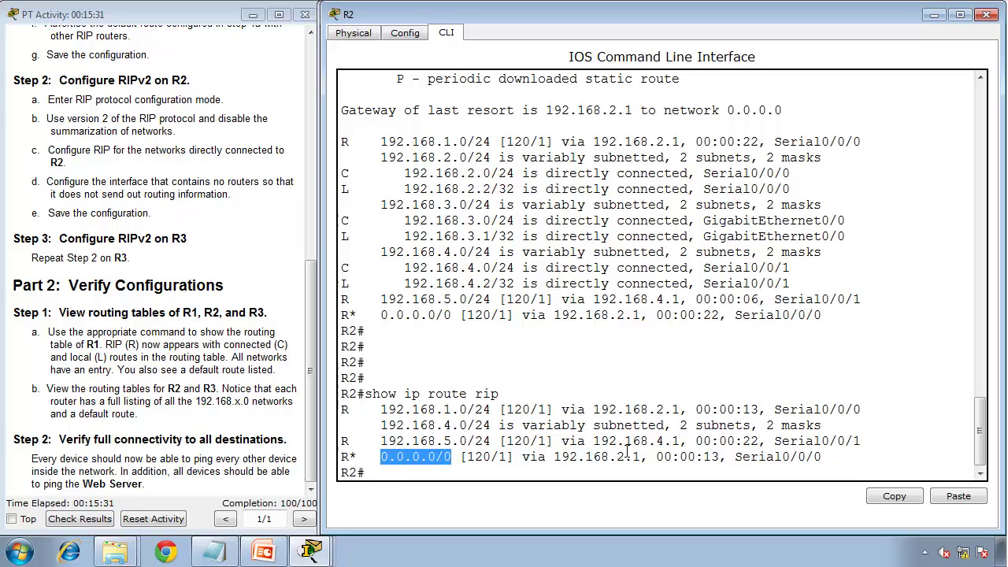
{"action": "left_click_drag", "start_coordinate": [635, 457], "coordinate": [545, 465]}
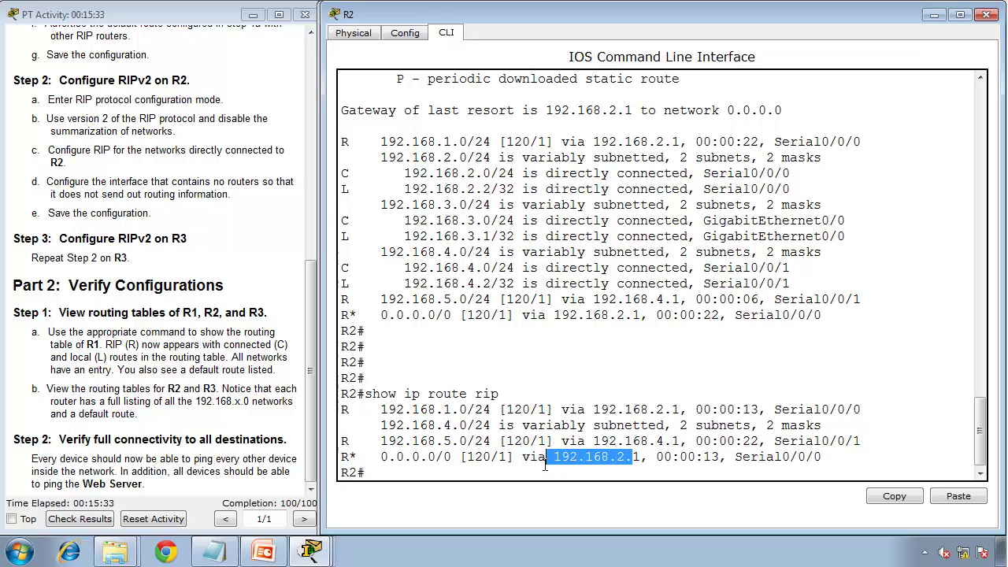
Step: Switch to R3's command line and display only its RIP-learned routes with show ip route rip
{"action": "left_click", "coordinate": [308, 549]}
{"action": "left_click", "coordinate": [305, 516]}
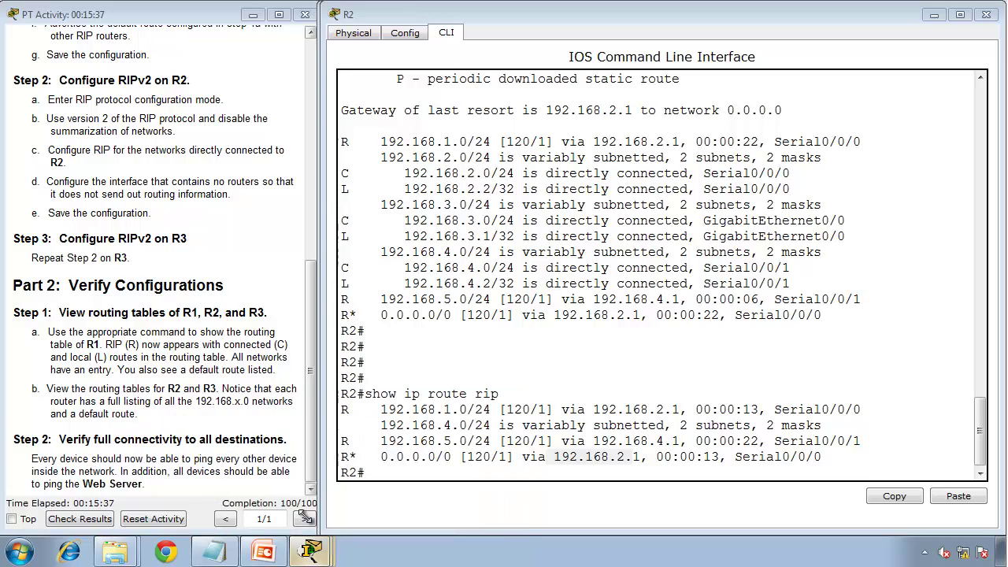
{"action": "key", "text": "Return"}
{"action": "key", "text": "Return"}
{"action": "key", "text": "Return"}
{"action": "key", "text": "Return"}
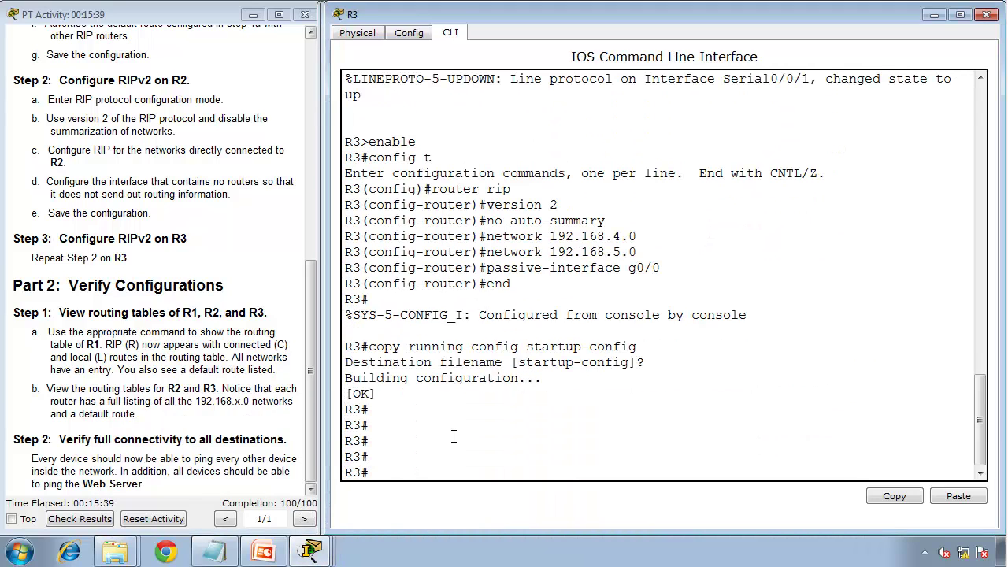
{"action": "type", "text": "show ip route "}
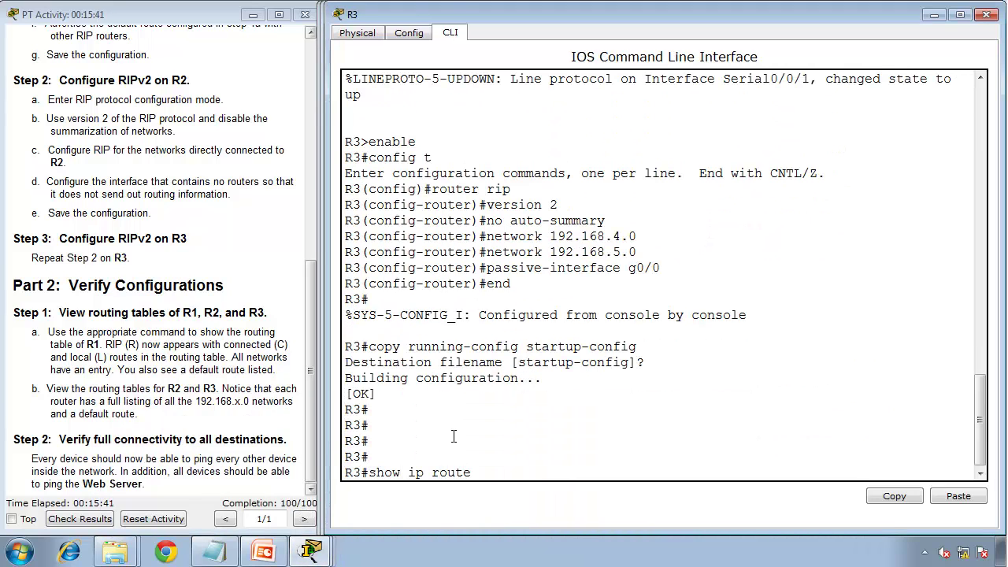
{"action": "type", "text": "rip"}
{"action": "key", "text": "Return"}
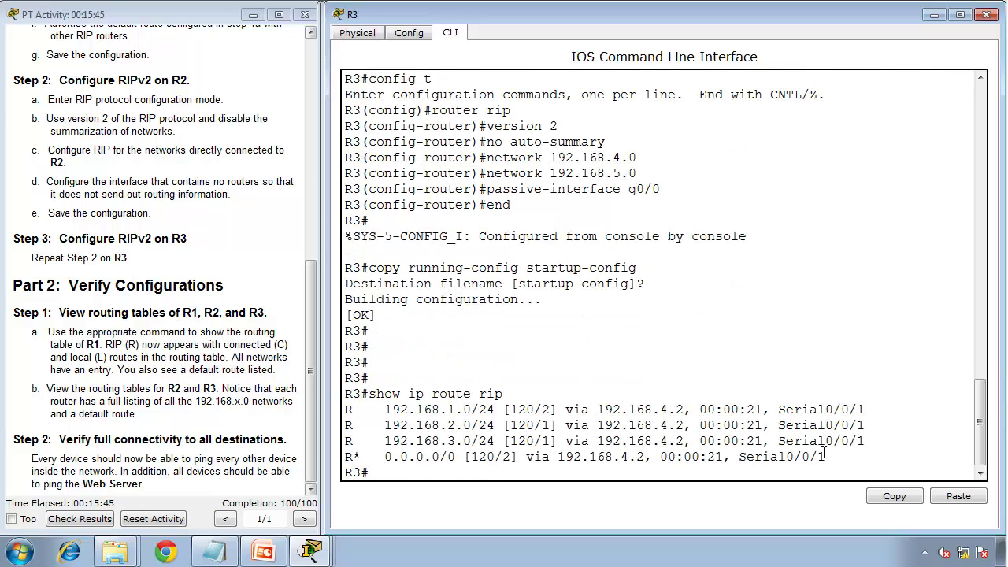
Step: Examine R3's three RIP network routes and compare the hop count to 192.168.1.0/24 with the network topology
{"action": "left_click_drag", "start_coordinate": [864, 441], "coordinate": [337, 407]}
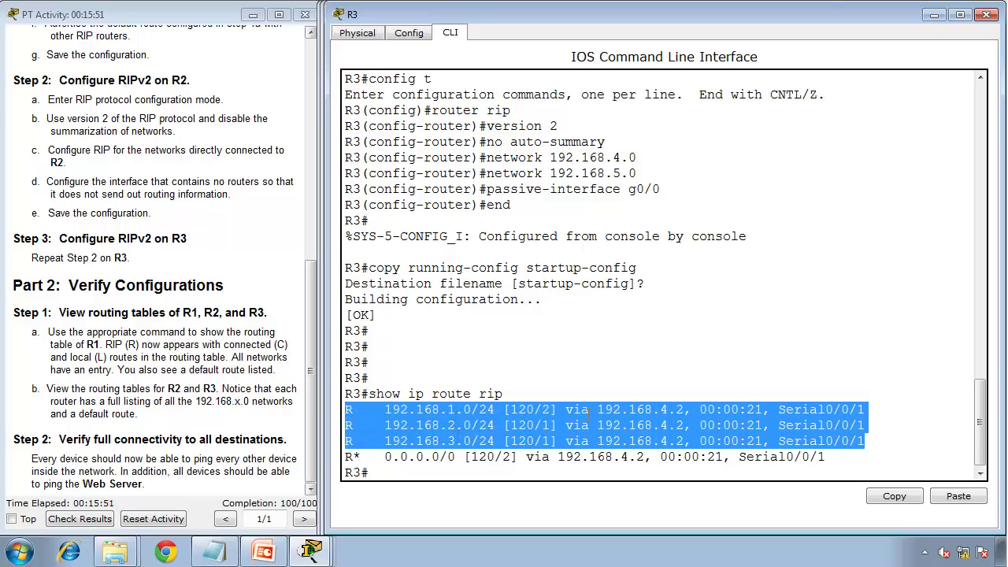
{"action": "left_click_drag", "start_coordinate": [548, 411], "coordinate": [554, 411]}
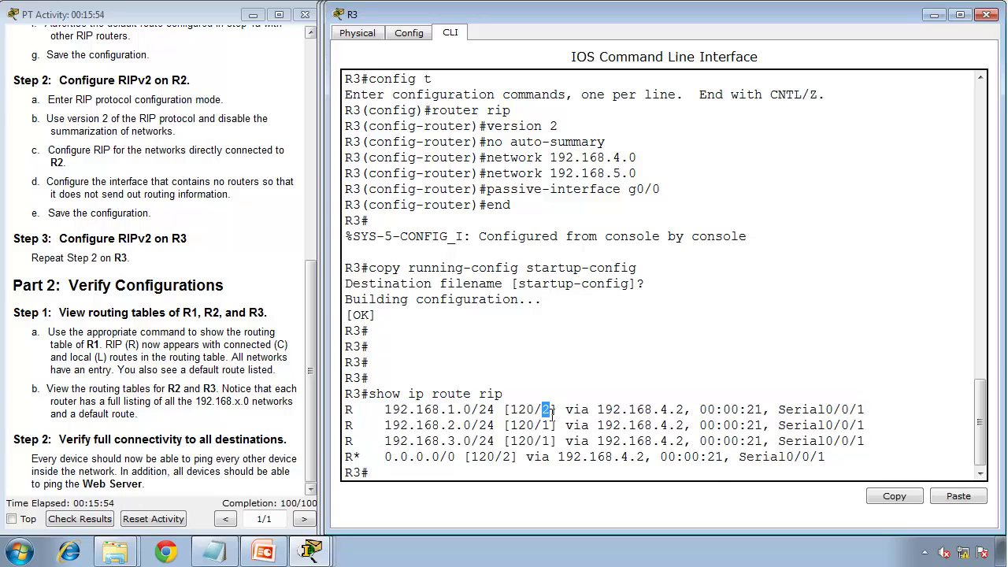
{"action": "left_click", "coordinate": [311, 550]}
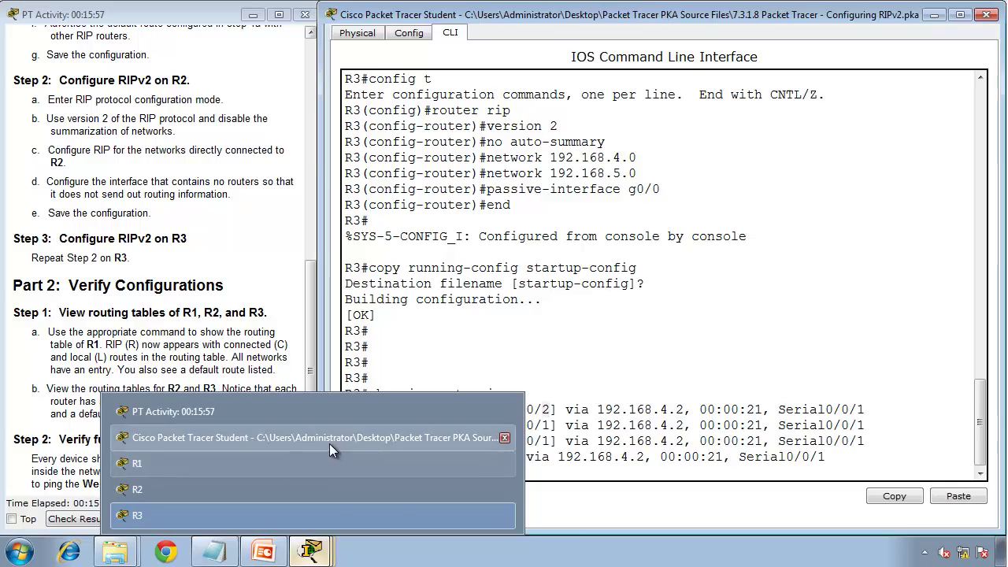
{"action": "left_click", "coordinate": [329, 441]}
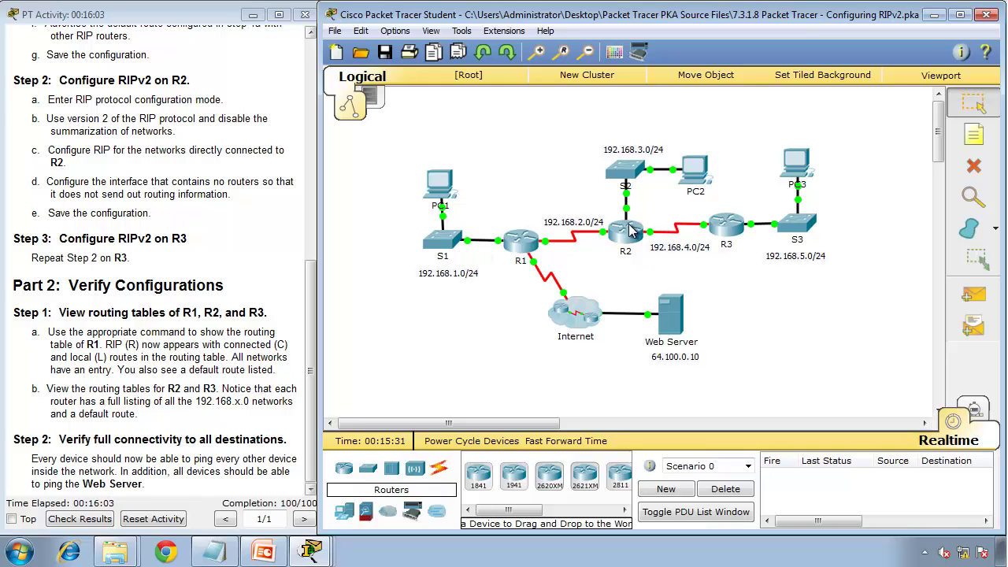
Step: Return to R3's command line and examine the next hop of its RIP-learned default route
{"action": "left_click", "coordinate": [311, 551]}
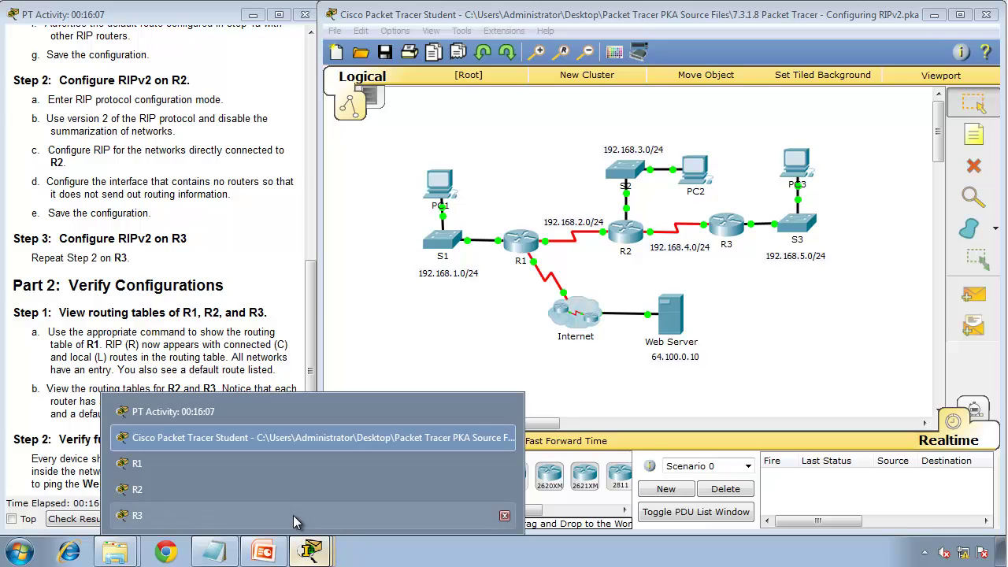
{"action": "left_click", "coordinate": [293, 515]}
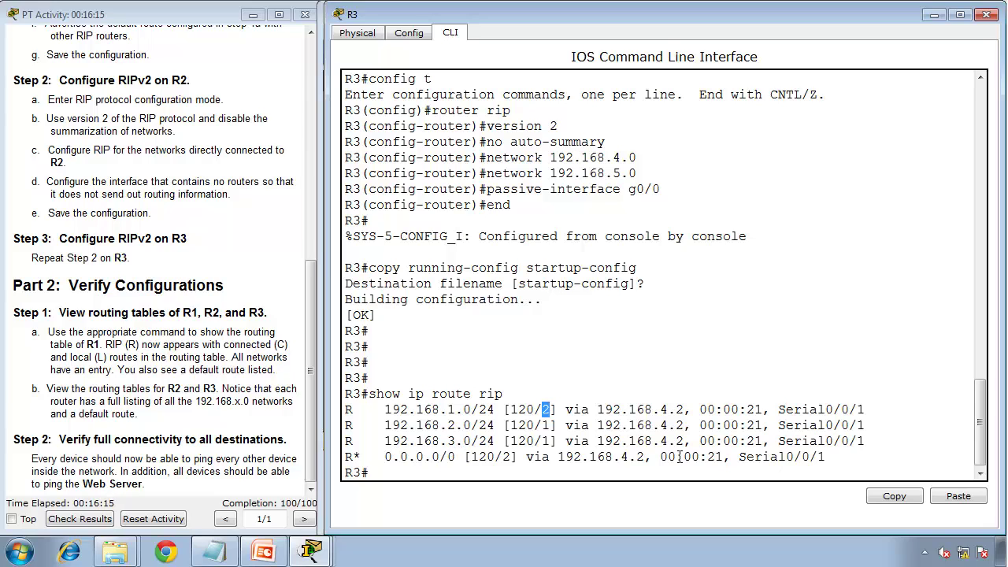
{"action": "left_click", "coordinate": [648, 457]}
{"action": "left_click_drag", "start_coordinate": [593, 455], "coordinate": [559, 456]}
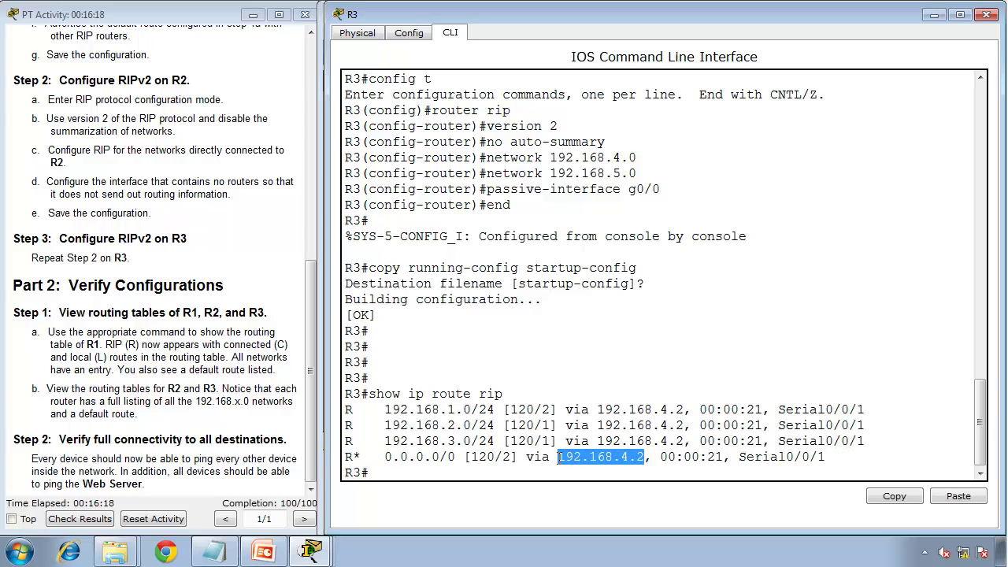
Step: Return to the network topology and open the Command Prompt on PC1
{"action": "left_click", "coordinate": [165, 380]}
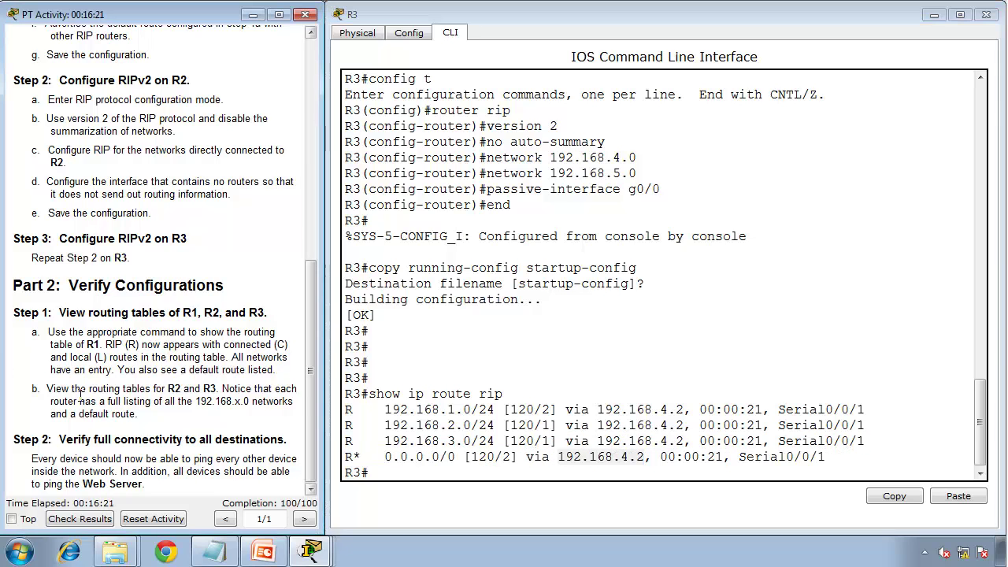
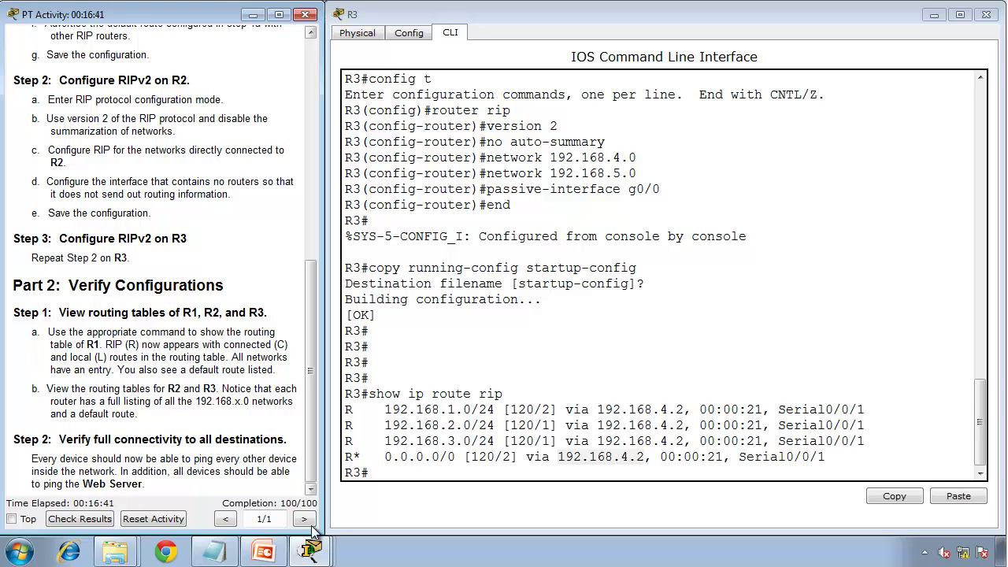
{"action": "left_click", "coordinate": [311, 551]}
{"action": "left_click", "coordinate": [302, 445]}
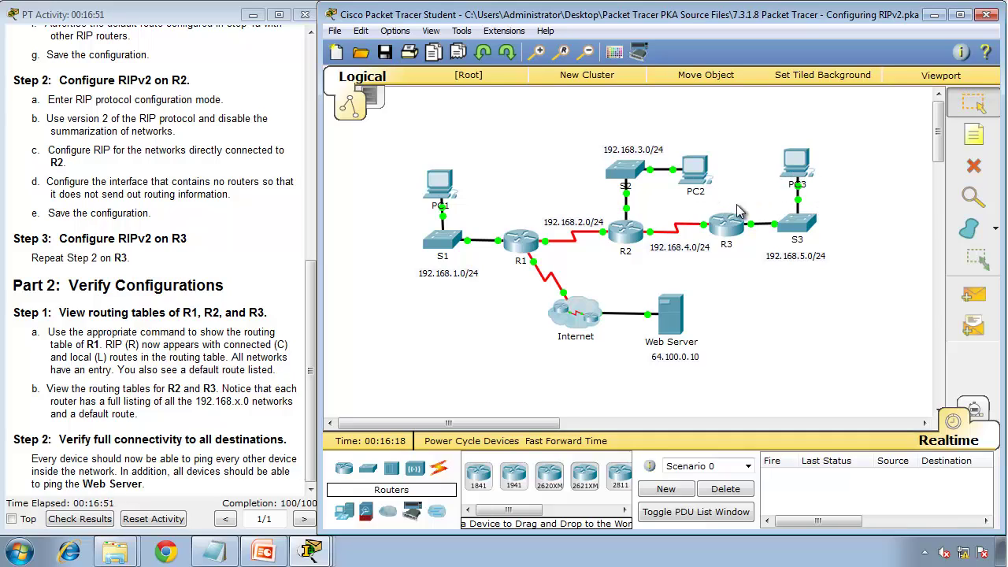
{"action": "left_click", "coordinate": [439, 197]}
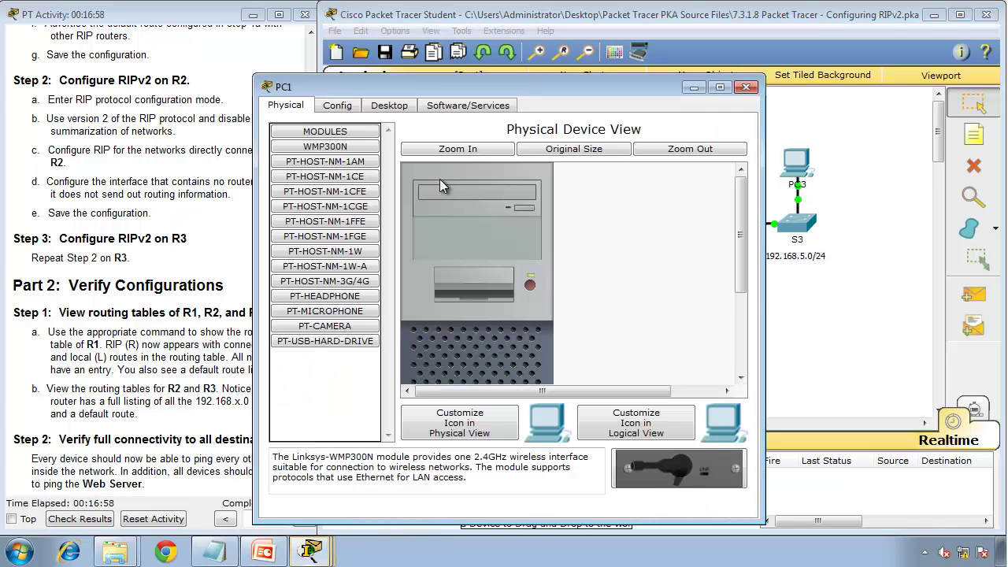
{"action": "left_click", "coordinate": [391, 107]}
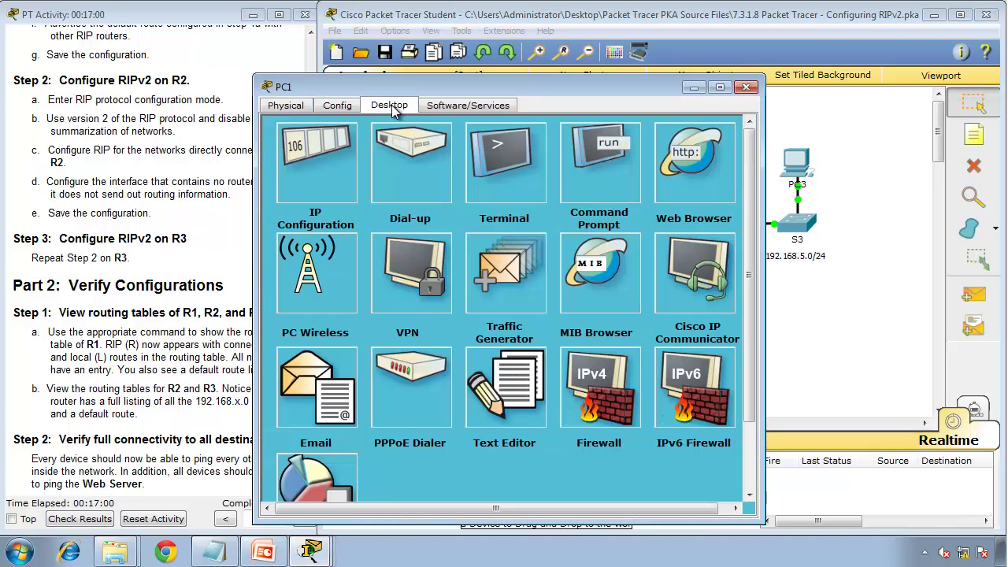
{"action": "left_click", "coordinate": [575, 191]}
Step: Open the Command Prompt on PC2 and on PC3 from the network topology
{"action": "left_click", "coordinate": [907, 227]}
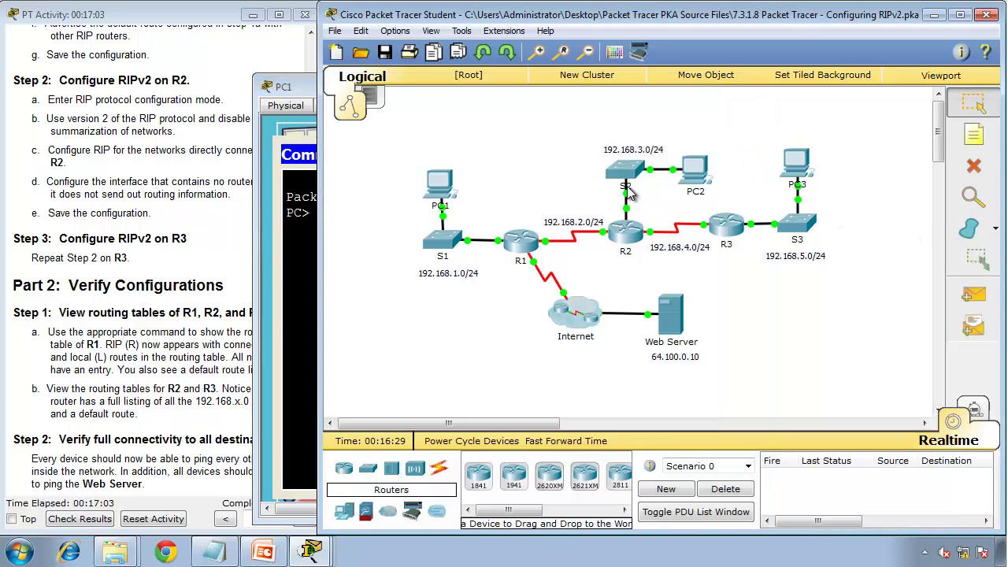
{"action": "left_click", "coordinate": [686, 177]}
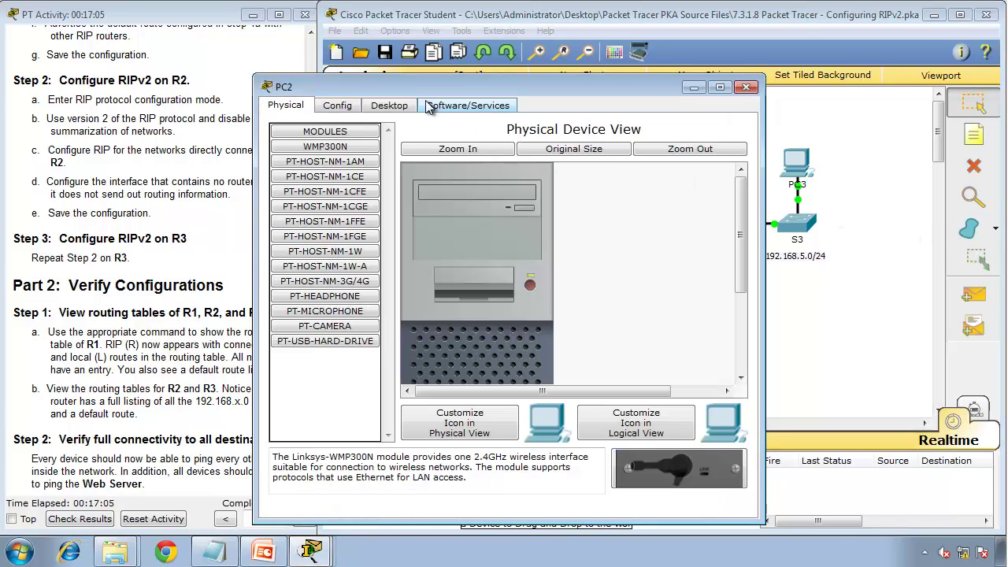
{"action": "left_click", "coordinate": [389, 104]}
{"action": "left_click", "coordinate": [572, 178]}
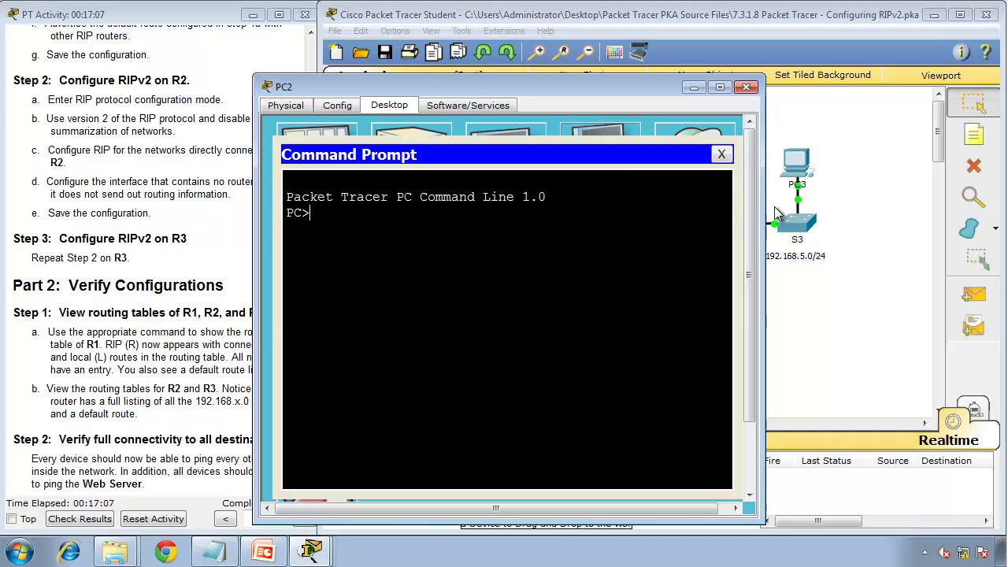
{"action": "left_click", "coordinate": [799, 178]}
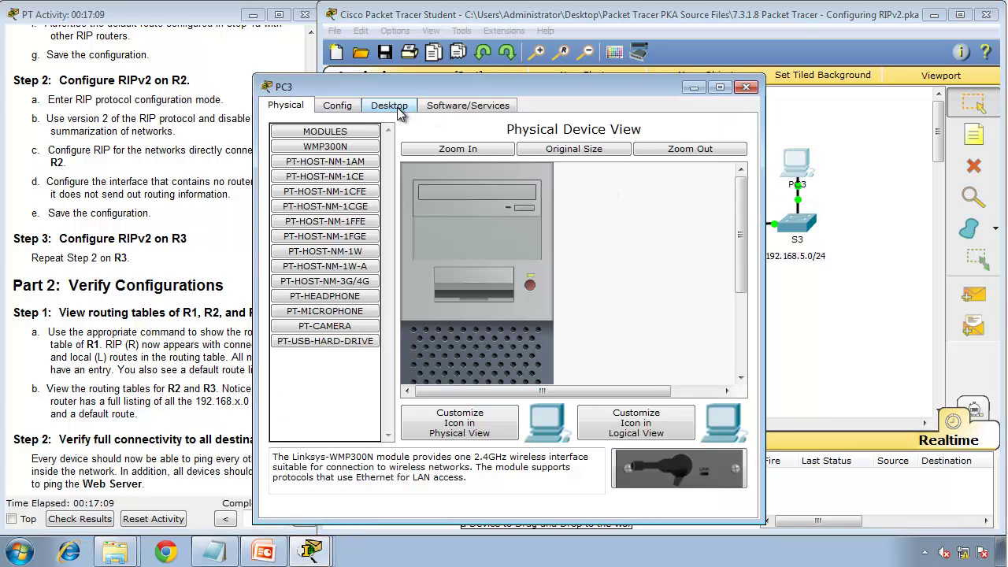
{"action": "left_click", "coordinate": [389, 105]}
{"action": "left_click", "coordinate": [615, 175]}
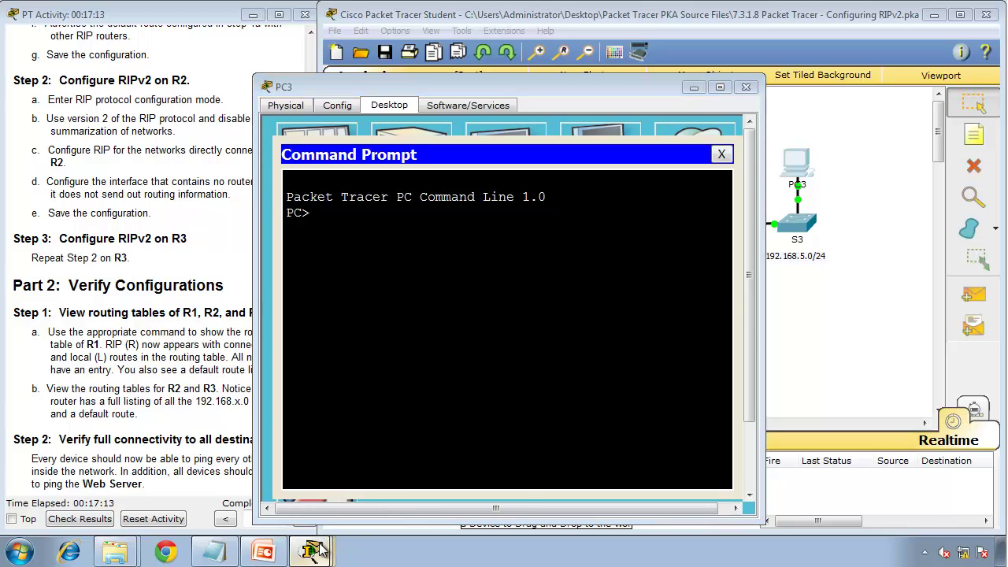
Step: Bring PC1's window forward, place it in the upper-left corner, and display its IP settings with ipconfig
{"action": "mouse_move", "coordinate": [313, 550]}
{"action": "left_click", "coordinate": [277, 463]}
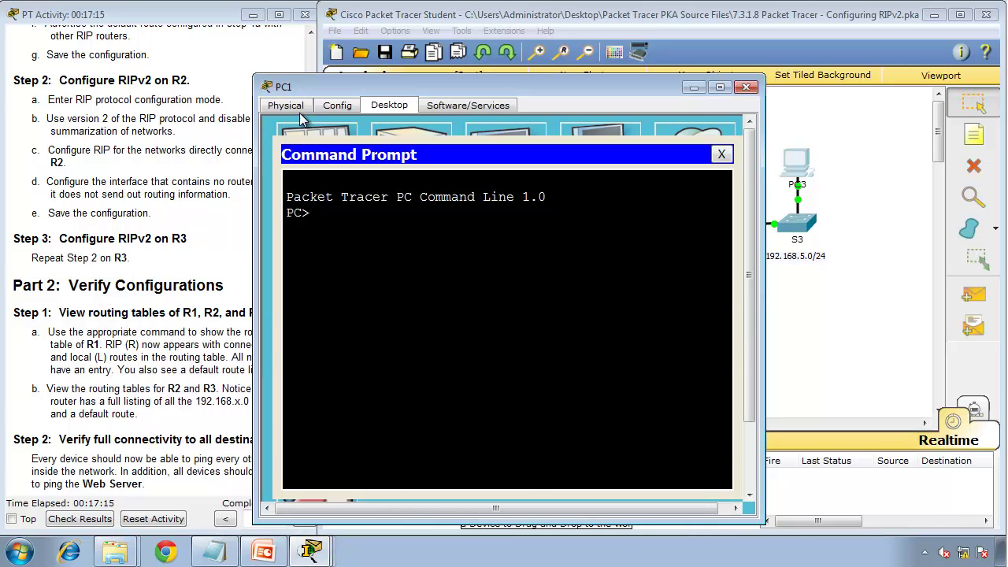
{"action": "left_click_drag", "start_coordinate": [309, 92], "coordinate": [52, 23]}
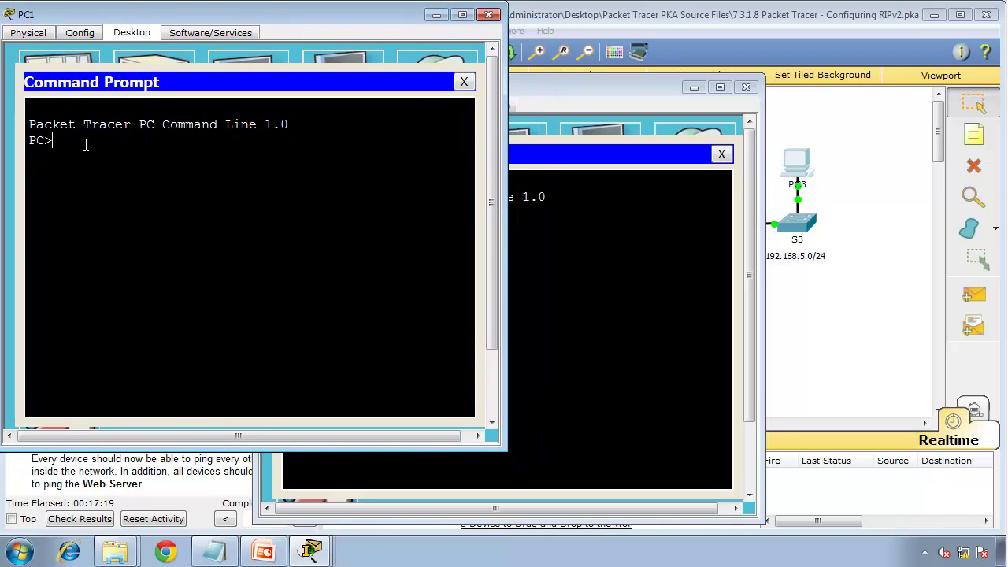
{"action": "type", "text": "ipconfig\\"}
{"action": "key", "text": "BackSpace"}
{"action": "key", "text": "Return"}
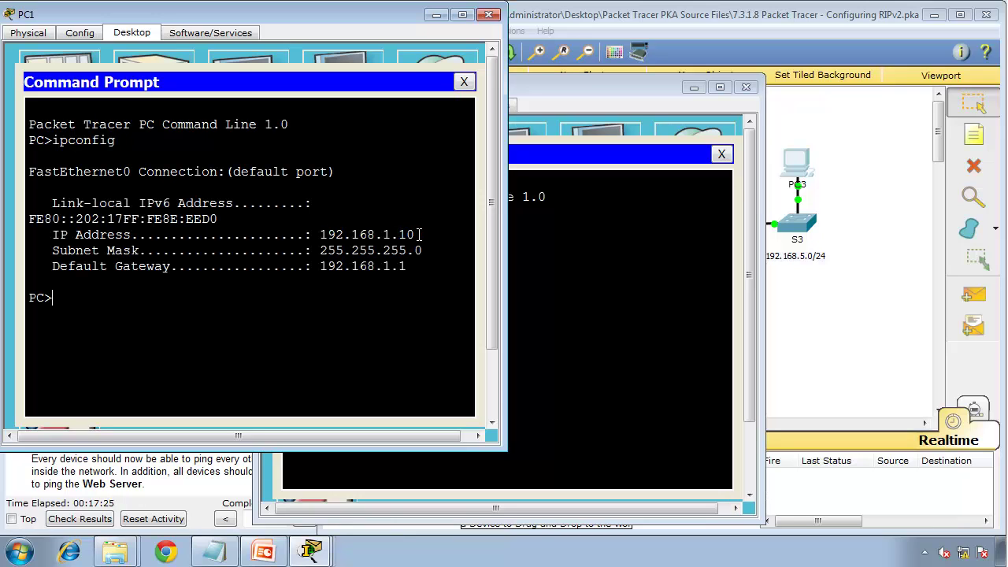
Step: Bring up PC2's window, place it beside PC1's, and display its IP settings with ipconfig
{"action": "mouse_move", "coordinate": [309, 551]}
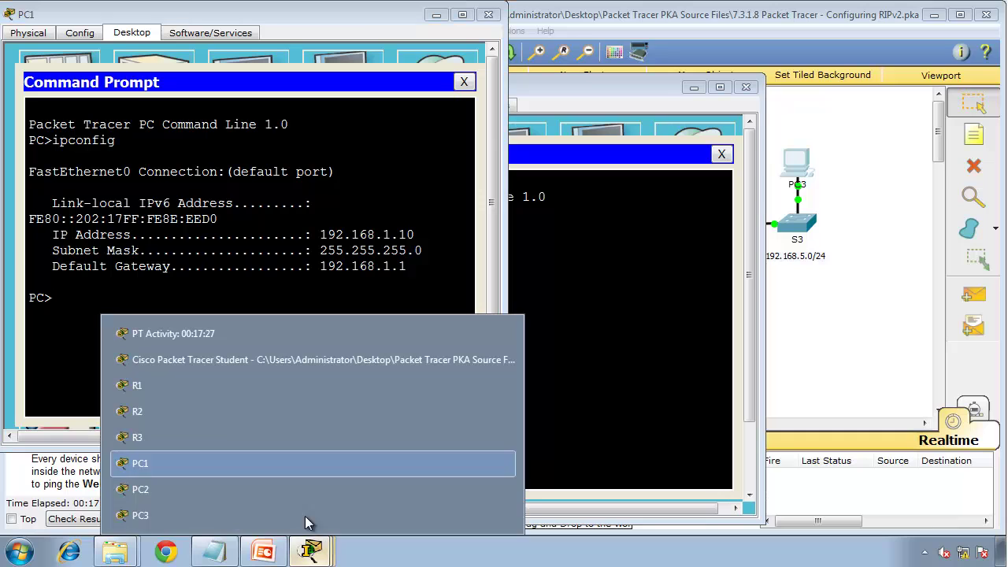
{"action": "left_click", "coordinate": [260, 488]}
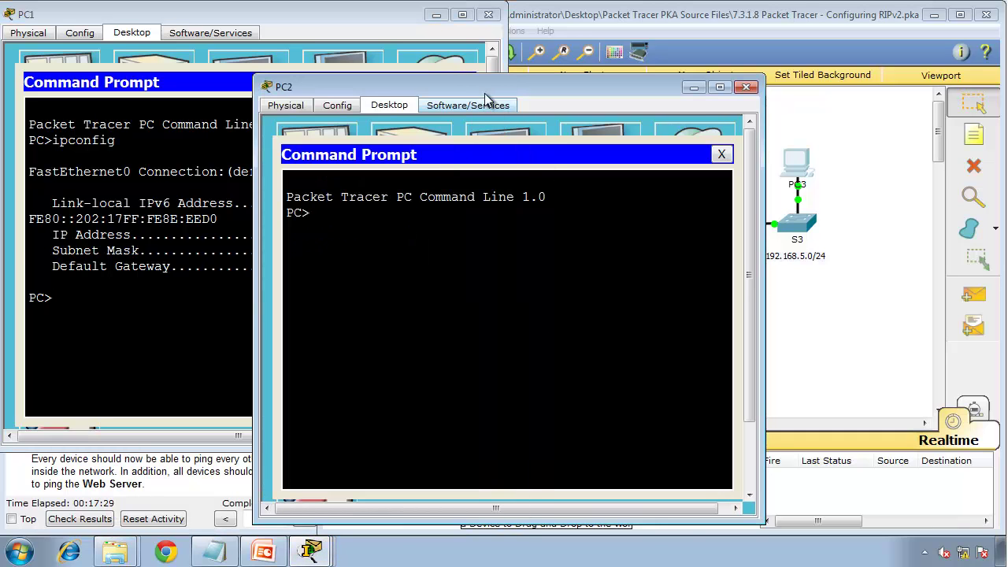
{"action": "left_click_drag", "start_coordinate": [654, 37], "coordinate": [722, 15]}
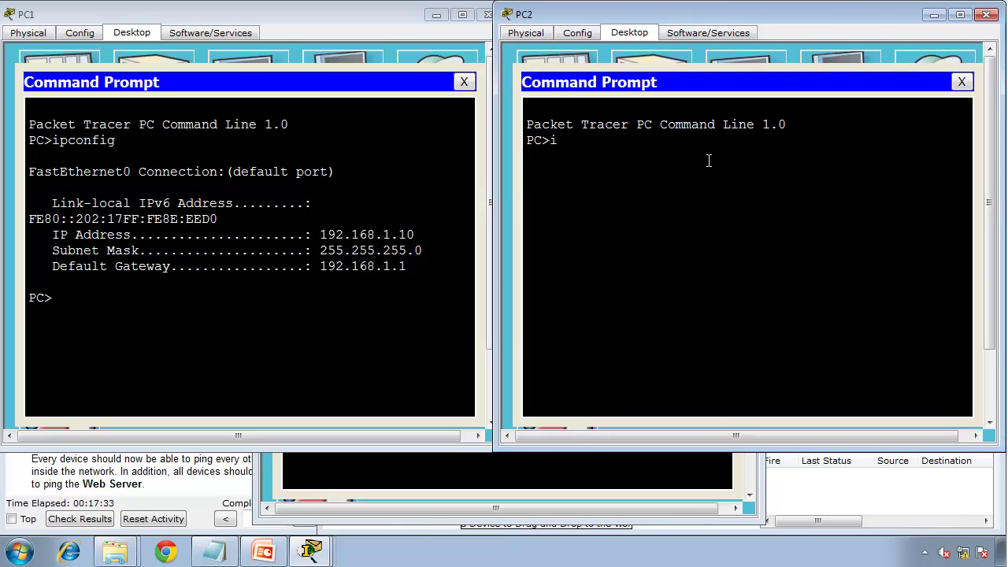
{"action": "type", "text": "ipconfig"}
{"action": "key", "text": "Return"}
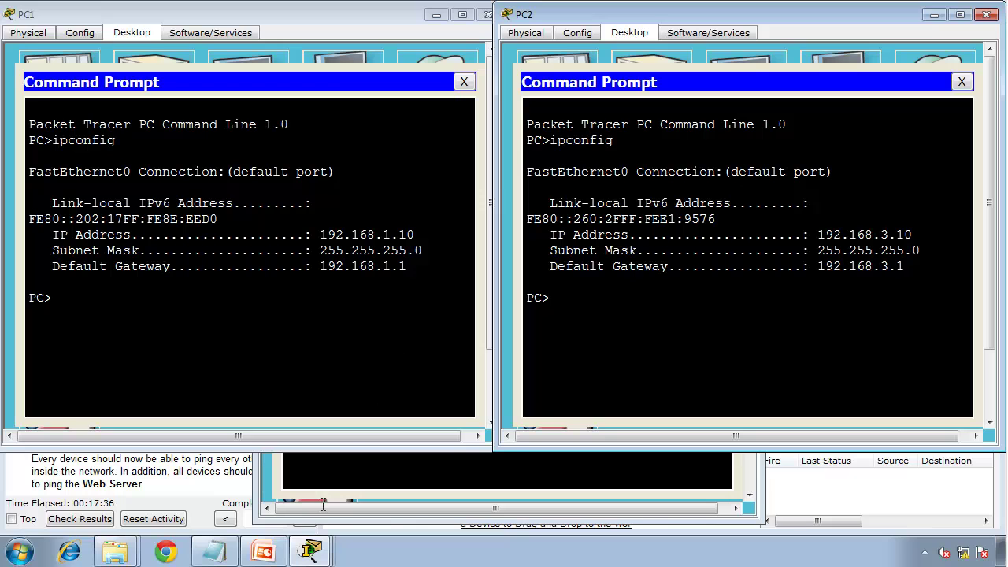
Step: Bring up PC3's window, move it below PC2's IP settings, and run ipconfig on it
{"action": "left_click", "coordinate": [312, 551]}
{"action": "left_click", "coordinate": [288, 514]}
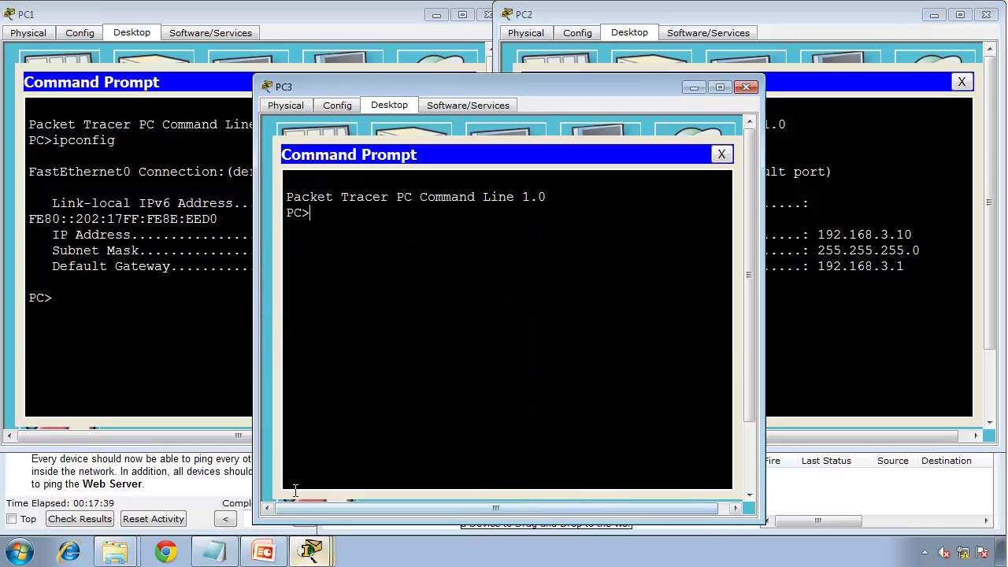
{"action": "left_click_drag", "start_coordinate": [453, 85], "coordinate": [706, 304]}
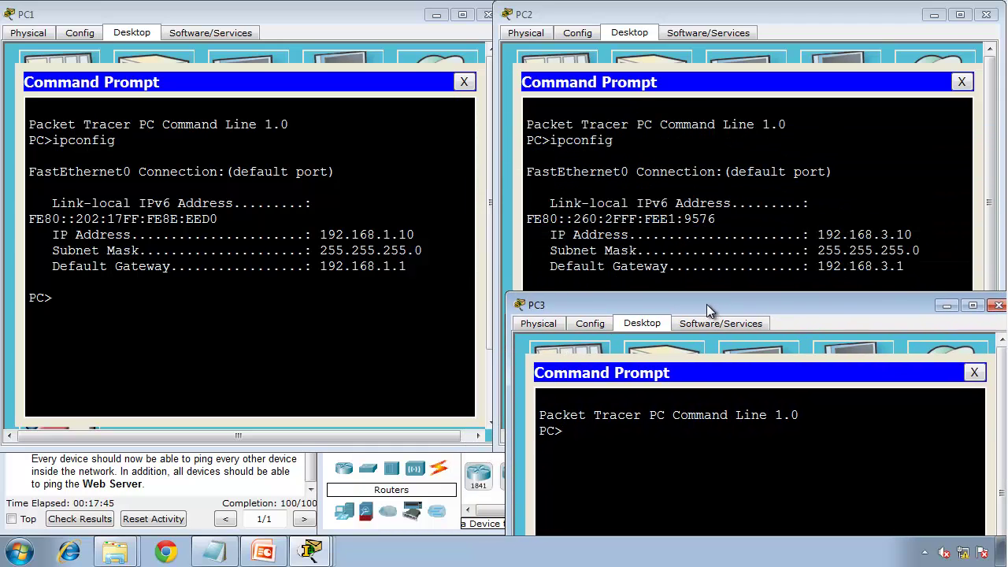
{"action": "type", "text": "ipconfig"}
{"action": "key", "text": "Return"}
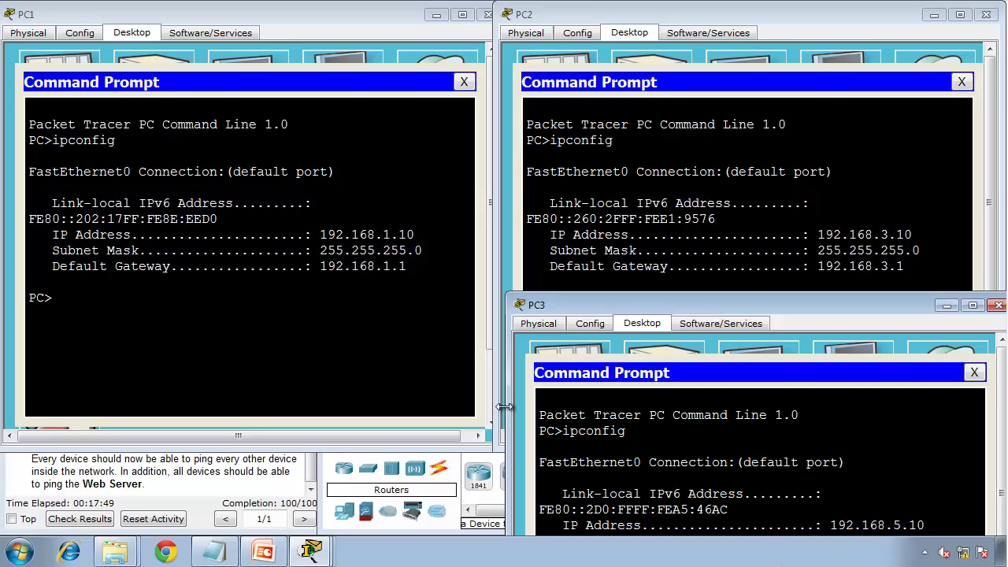
Step: Test connectivity from PC1 to PC2 by pinging 192.168.3.10 twice
{"action": "left_click", "coordinate": [296, 344]}
{"action": "type", "text": "pi"}
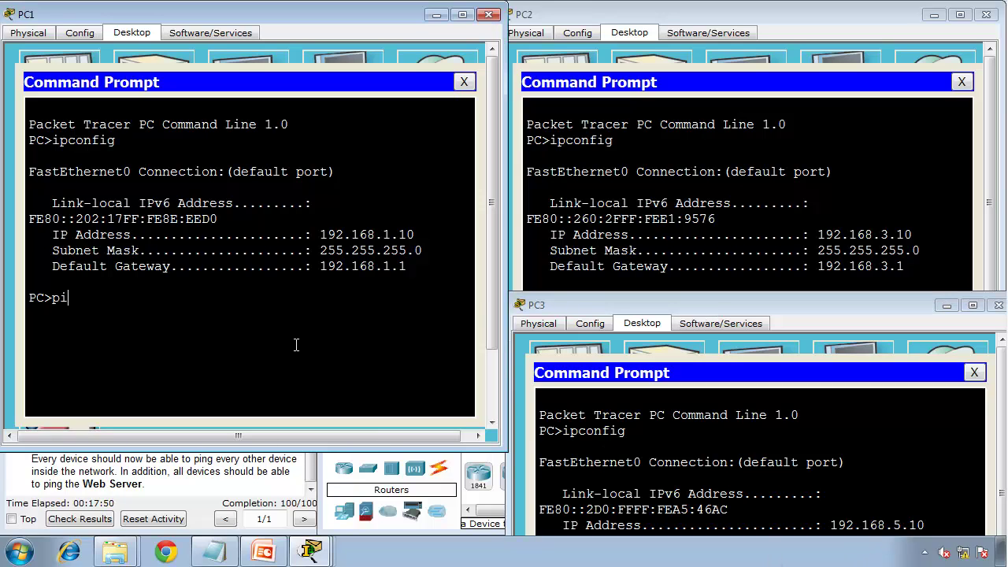
{"action": "type", "text": "ng 192.168.3.10"}
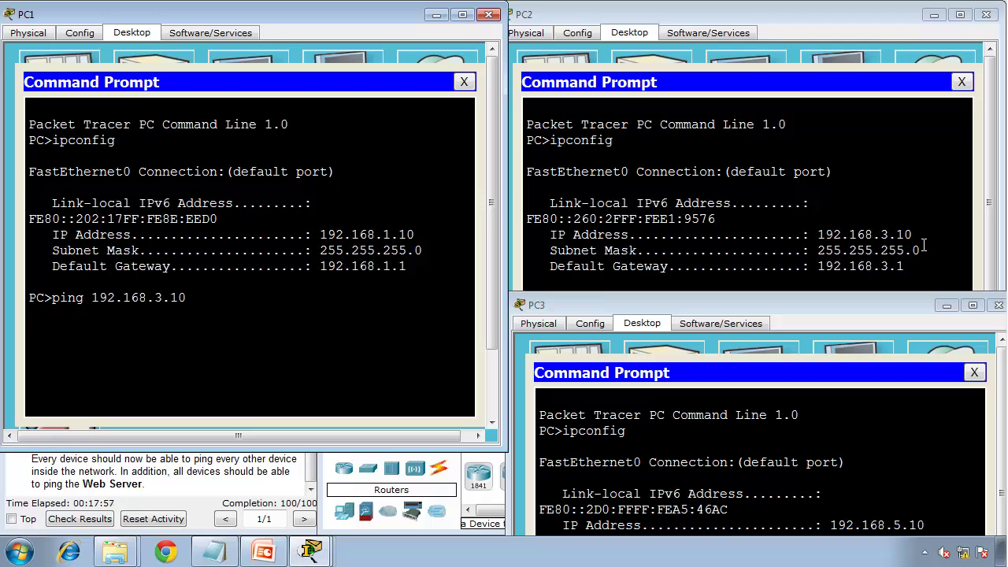
{"action": "key", "text": "Return"}
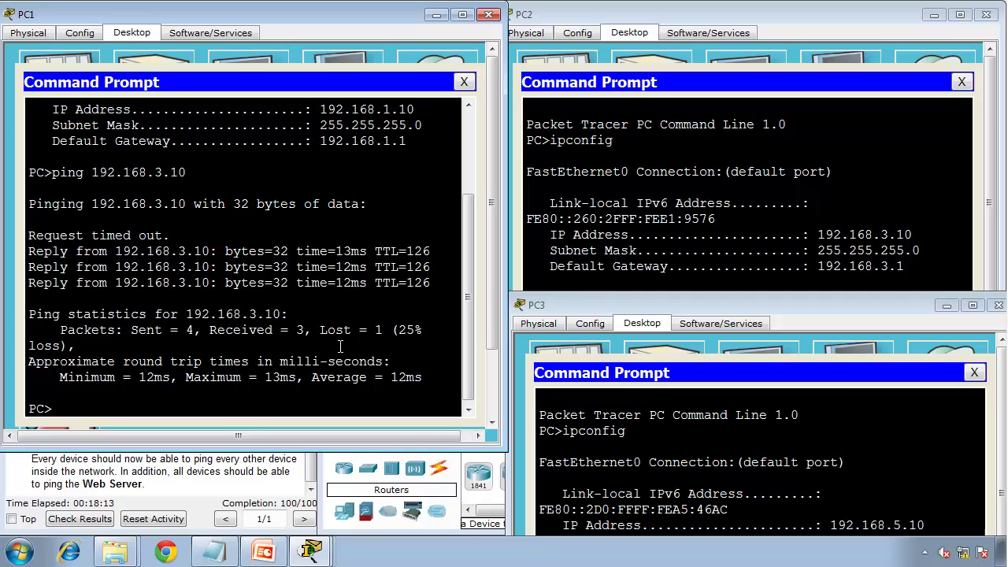
{"action": "key", "text": "Up"}
{"action": "key", "text": "Return"}
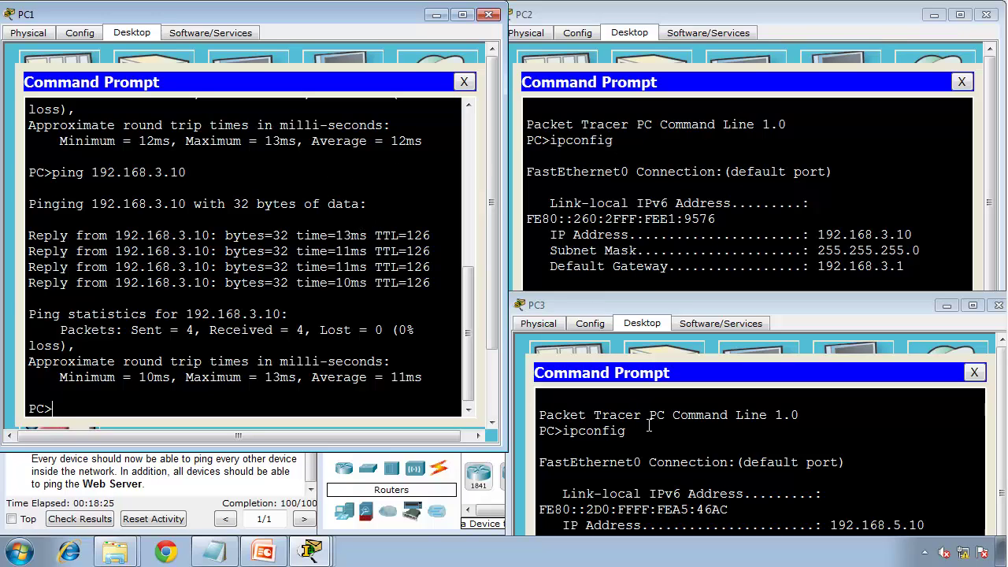
Step: Test connectivity to PC3 by pinging 192.168.5.10 from both PC1 and PC2
{"action": "type", "text": "ping 192.168.5.10"}
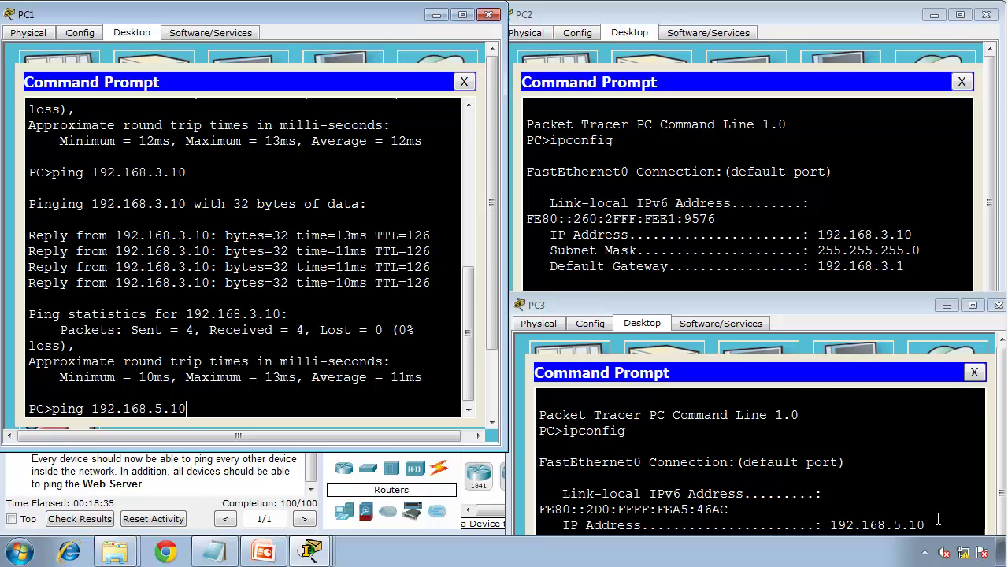
{"action": "key", "text": "Return"}
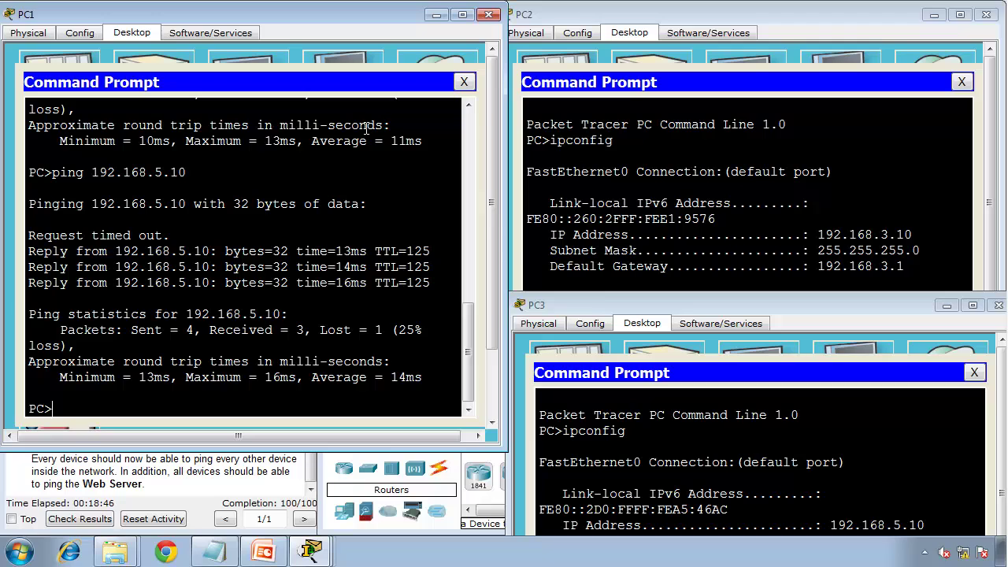
{"action": "left_click", "coordinate": [596, 124]}
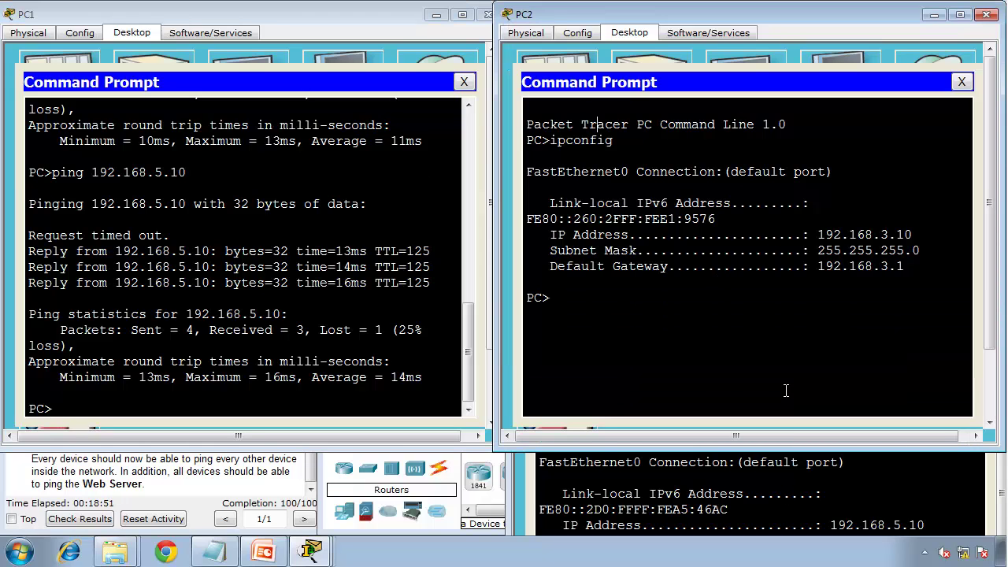
{"action": "type", "text": "ping 192.168.5.10"}
{"action": "key", "text": "Return"}
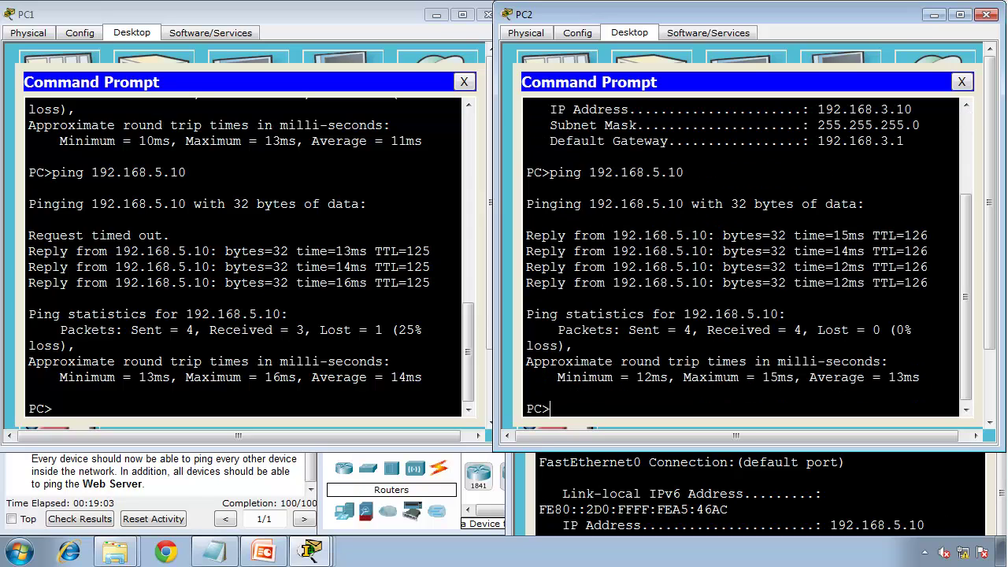
Step: Look up the Web Server's address in the topology and ping it at 64.100.0.10 from PC1
{"action": "left_click", "coordinate": [310, 551]}
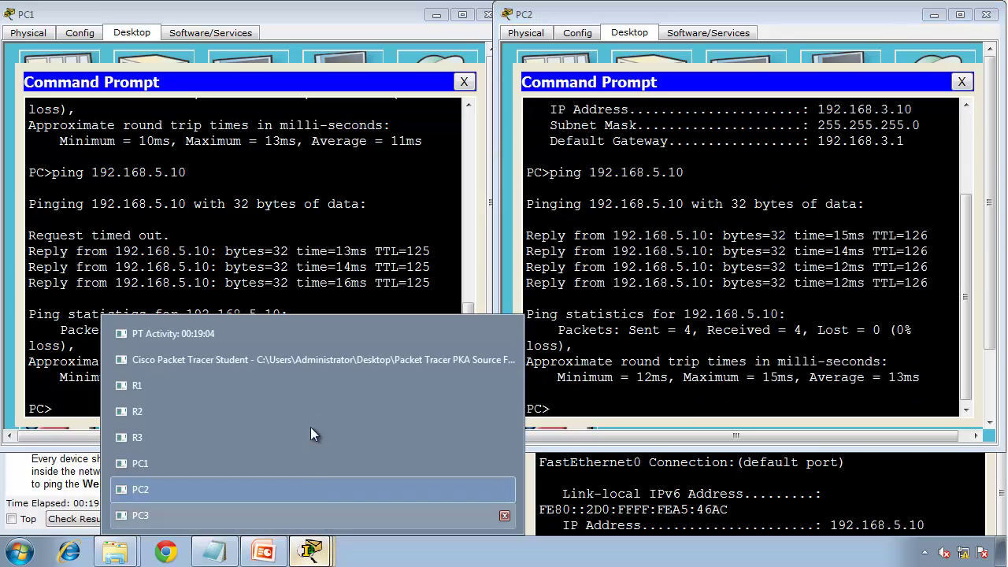
{"action": "left_click", "coordinate": [315, 368]}
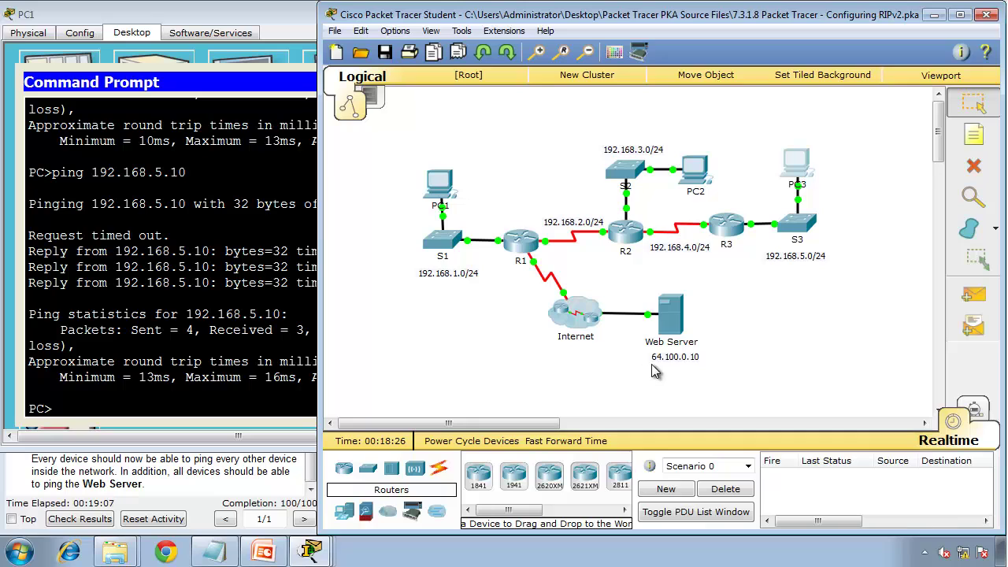
{"action": "left_click_drag", "start_coordinate": [663, 365], "coordinate": [319, 379]}
{"action": "left_click", "coordinate": [236, 321]}
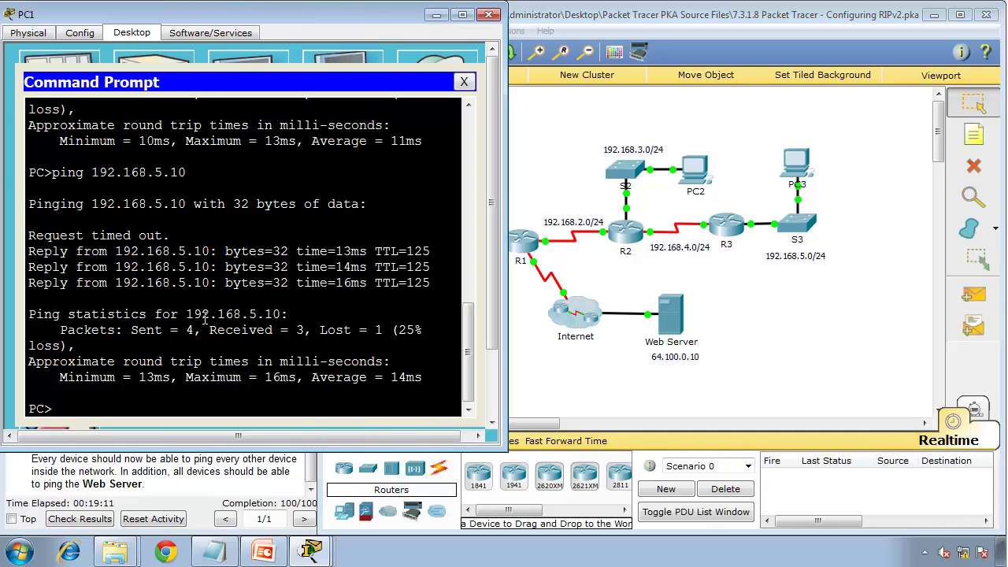
{"action": "type", "text": "ping 64.100.0.10"}
{"action": "key", "text": "Return"}
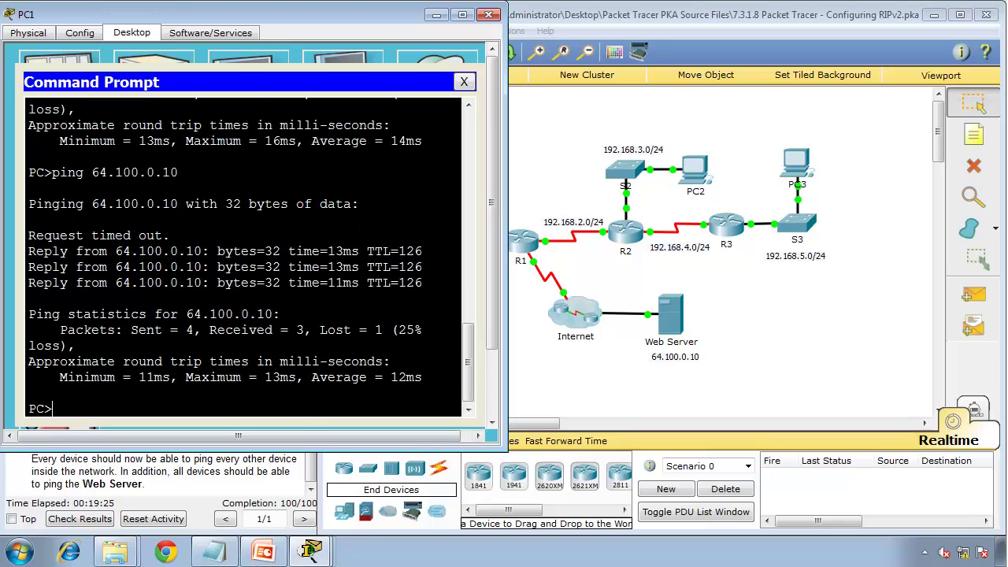
Step: Switch to PC2's Command Prompt and ping the Web Server at 64.100.0.10
{"action": "left_click", "coordinate": [310, 551]}
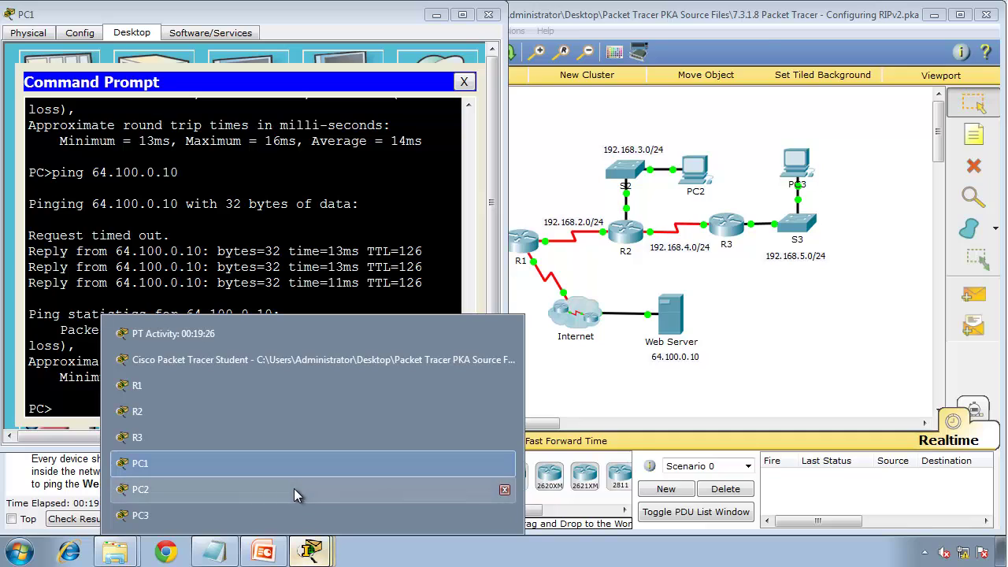
{"action": "left_click", "coordinate": [293, 489]}
{"action": "type", "text": "p"}
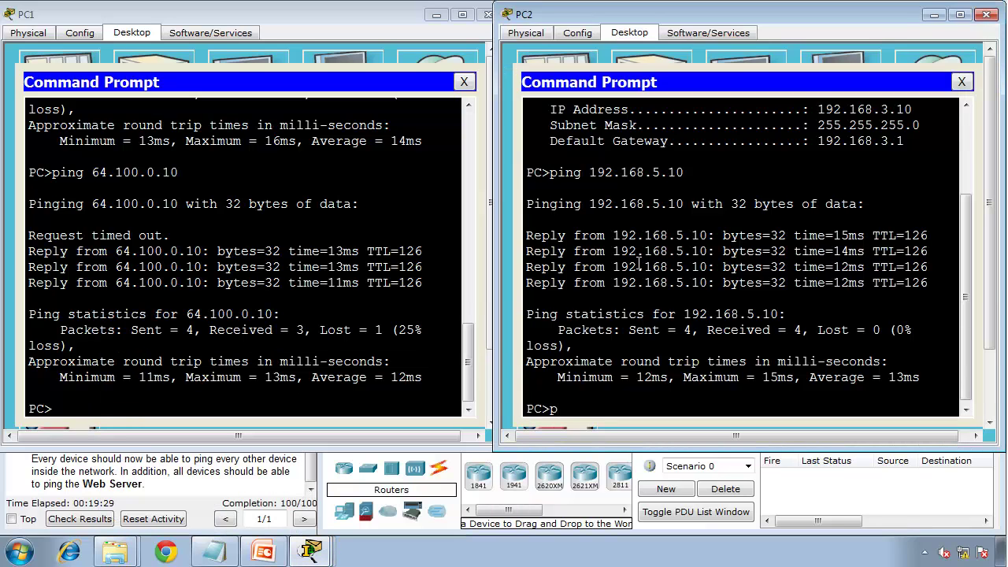
{"action": "type", "text": "ing 64.100.0.10"}
{"action": "key", "text": "Return"}
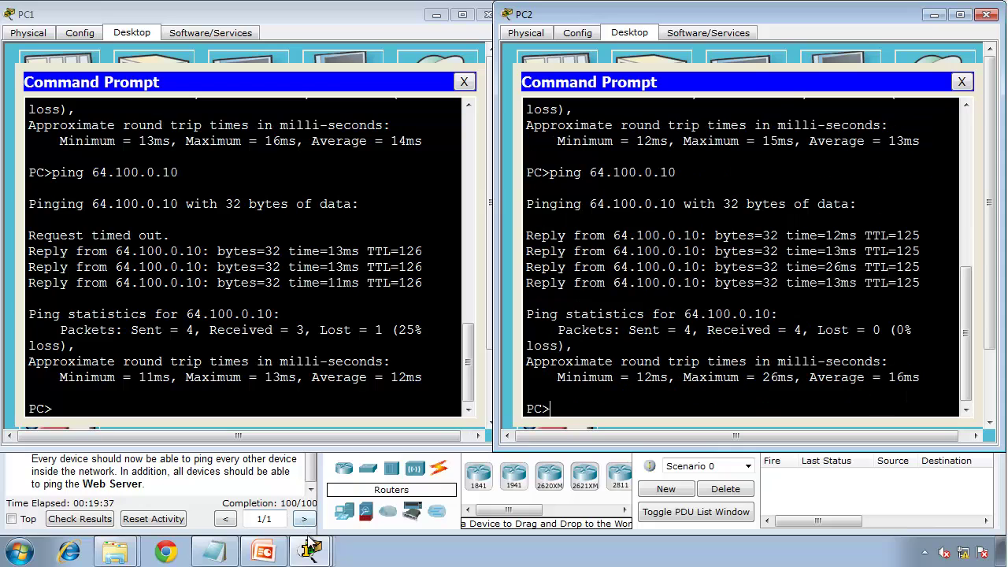
Step: Switch to PC3's Command Prompt and ping the Web Server at 64.100.0.10
{"action": "mouse_move", "coordinate": [311, 538]}
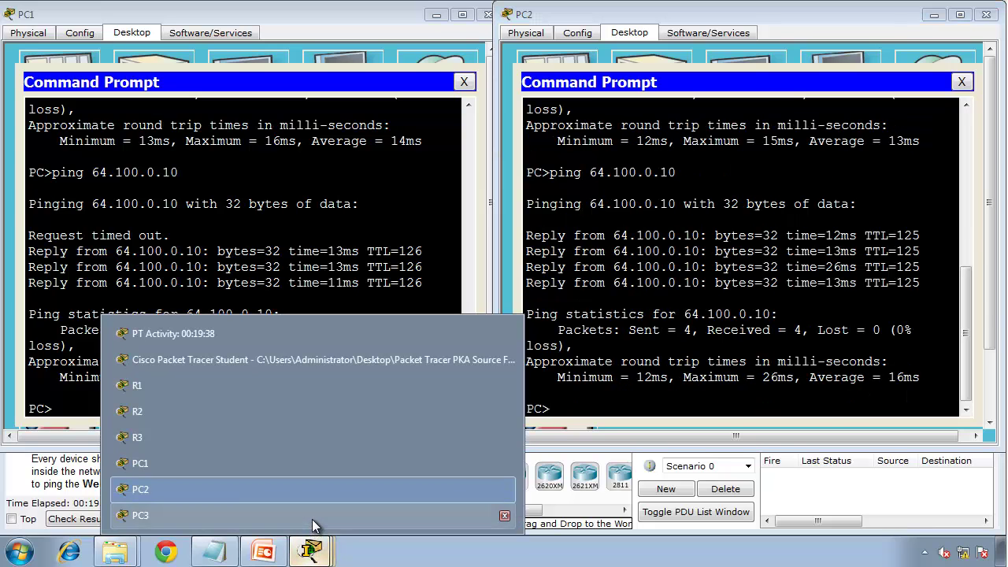
{"action": "left_click", "coordinate": [315, 515]}
{"action": "left_click_drag", "start_coordinate": [656, 299], "coordinate": [652, 164]}
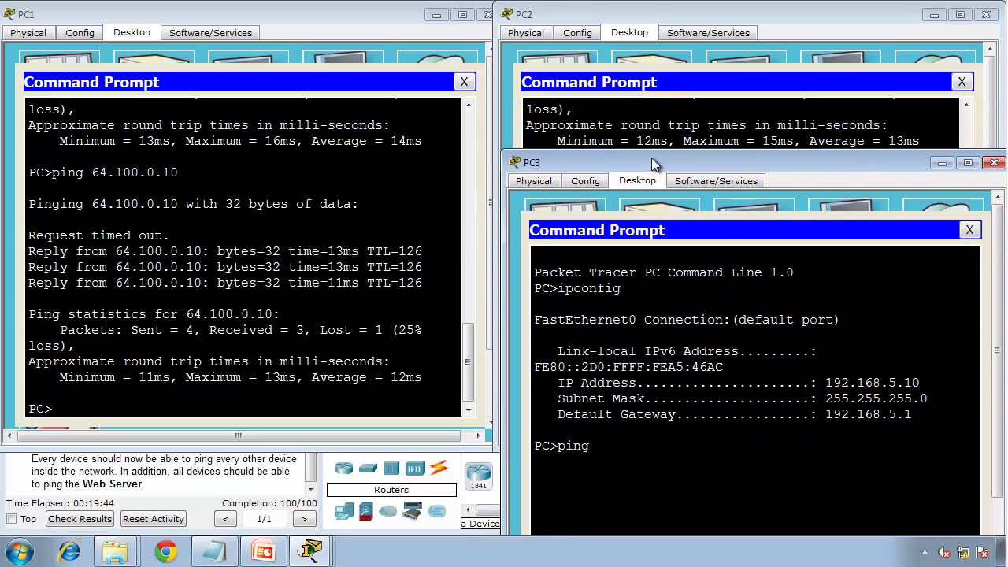
{"action": "type", "text": "ping 64.100.0.10"}
{"action": "key", "text": "Return"}
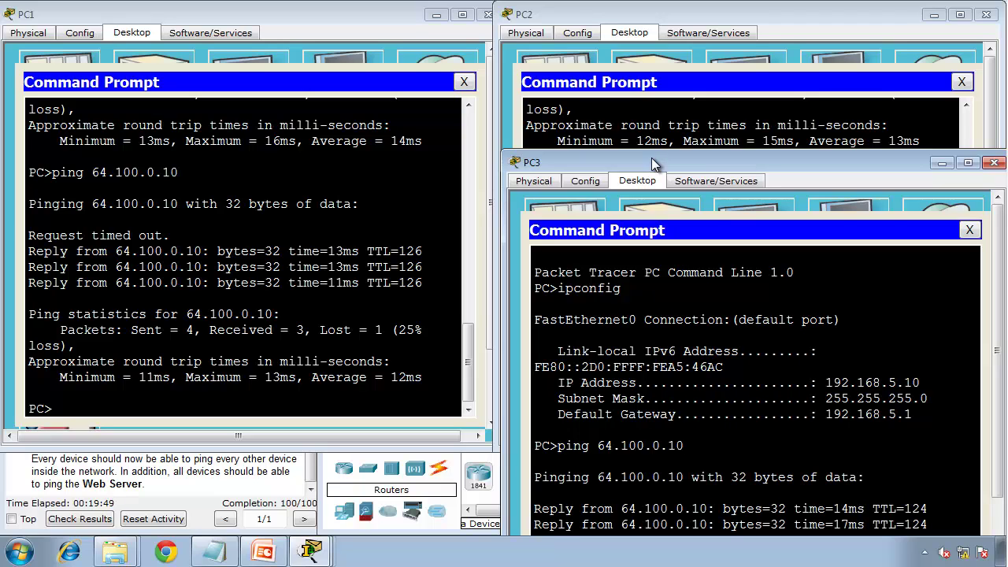
Step: Check the results of the RIPv2 activity and bring the Activity Results to the front
{"action": "left_click", "coordinate": [217, 464]}
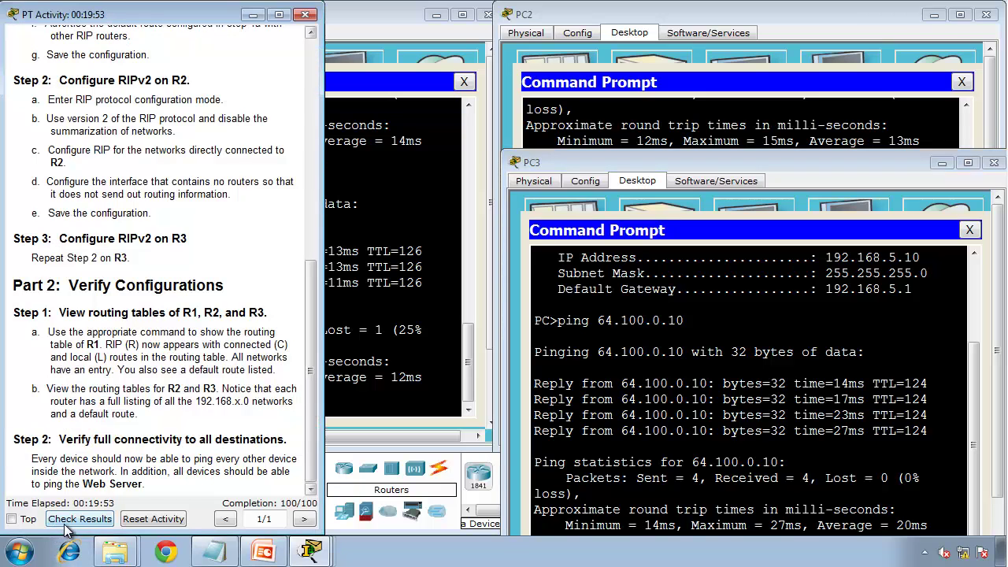
{"action": "left_click", "coordinate": [253, 14]}
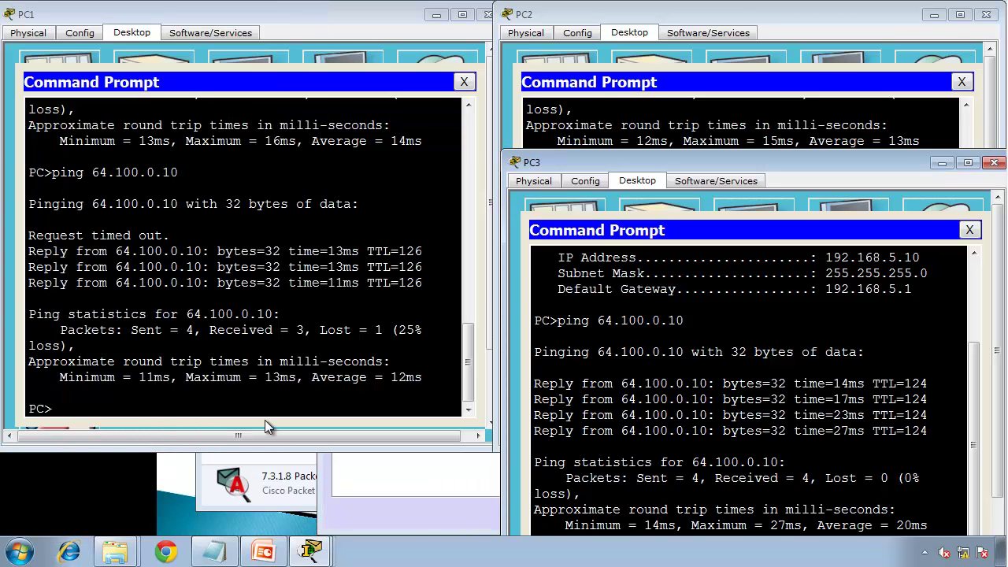
{"action": "mouse_move", "coordinate": [311, 551]}
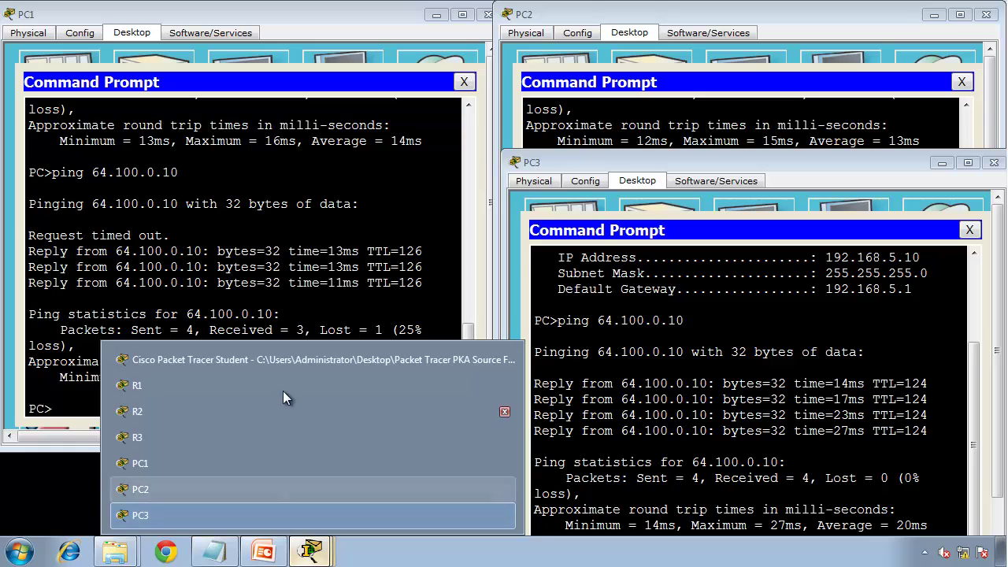
{"action": "left_click", "coordinate": [295, 361]}
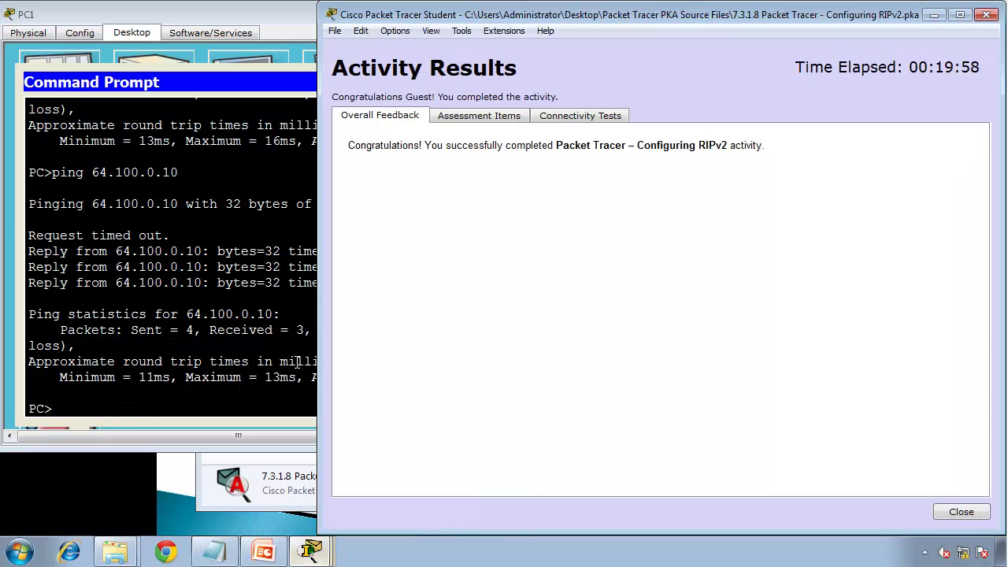
Step: Review the assessment items for R1, R2 and R3 in the maximized results window, then return to the PowerPoint slide show
{"action": "left_click", "coordinate": [480, 115]}
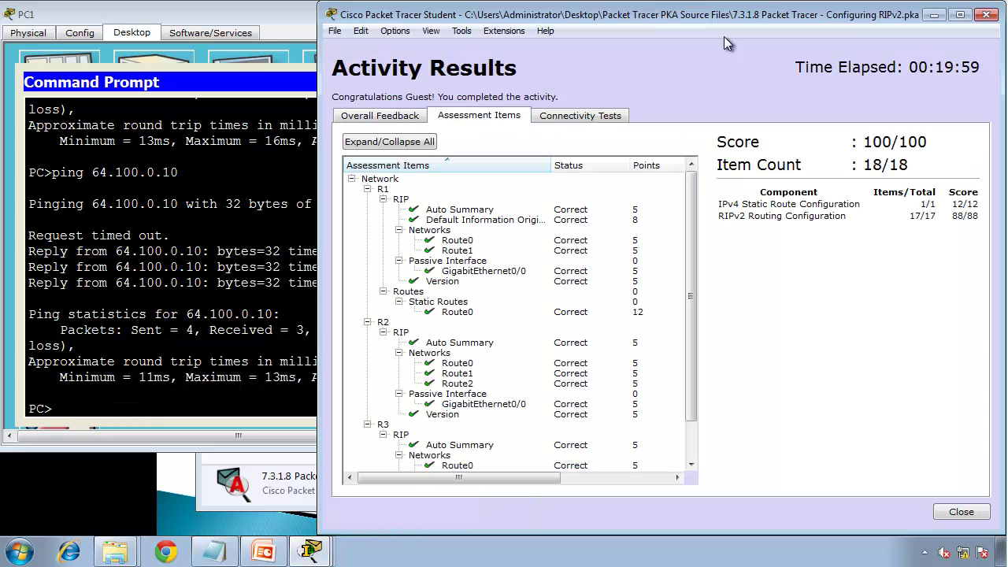
{"action": "double_click", "coordinate": [612, 13]}
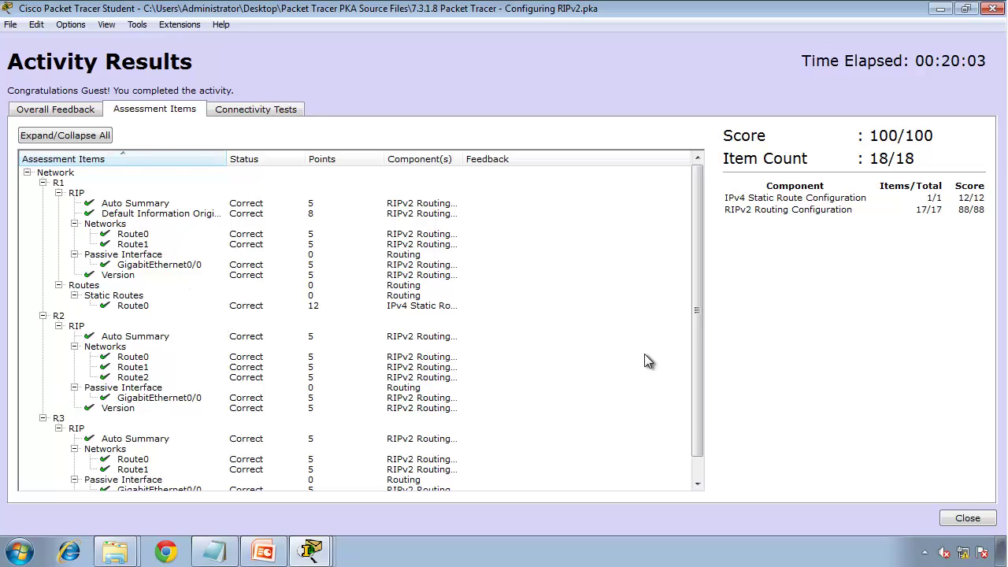
{"action": "left_click", "coordinate": [695, 468]}
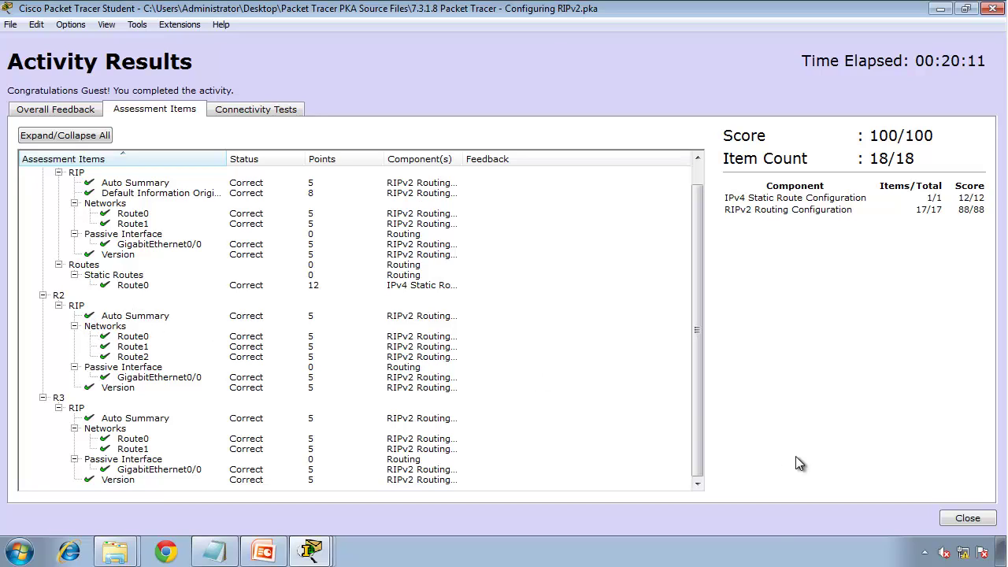
{"action": "left_click", "coordinate": [263, 551]}
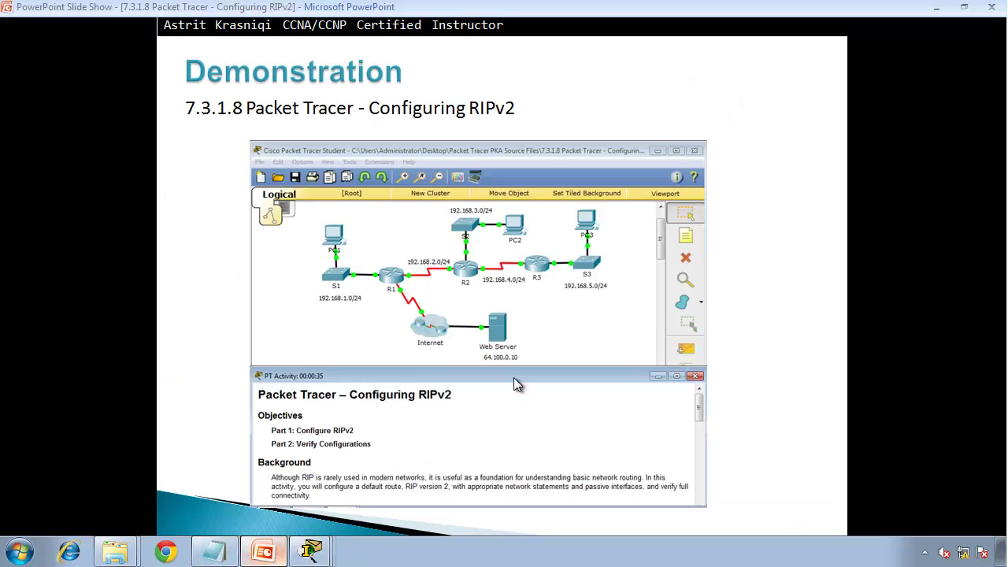